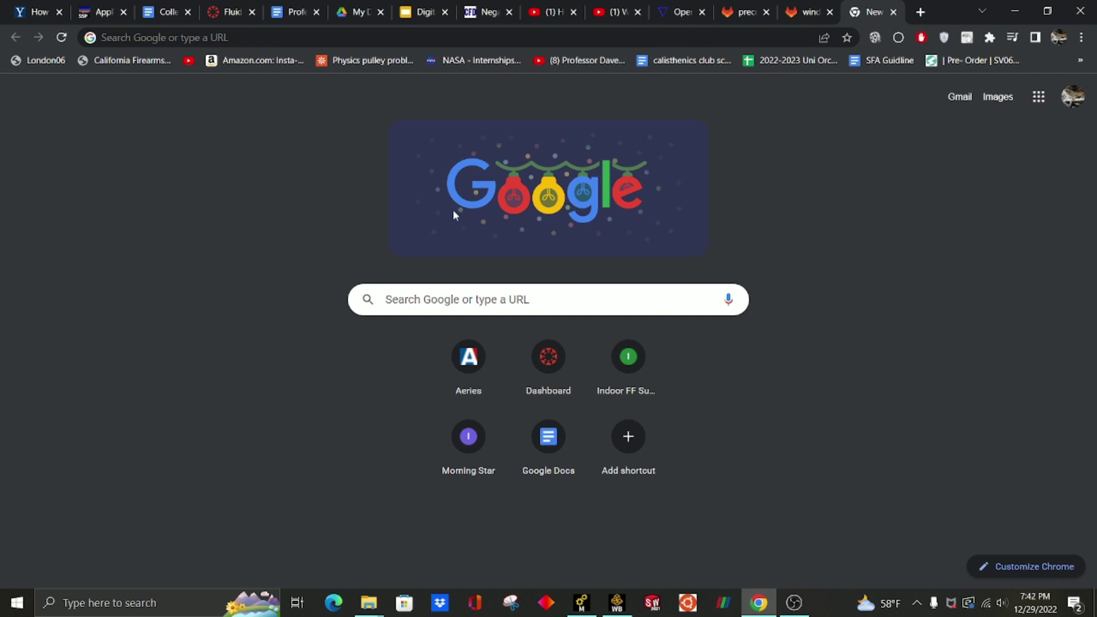
Go to openfoam.org, view the page about running OpenFOAM on Windows, dismiss its pop-up, and close the page.
click(415, 36)
text(open)
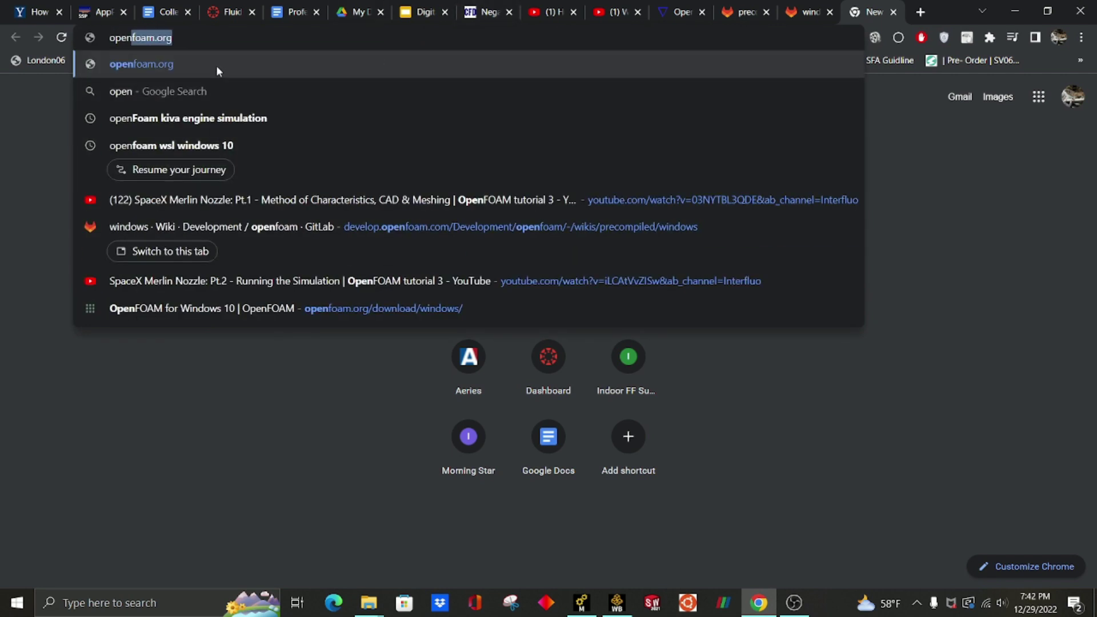
click(216, 67)
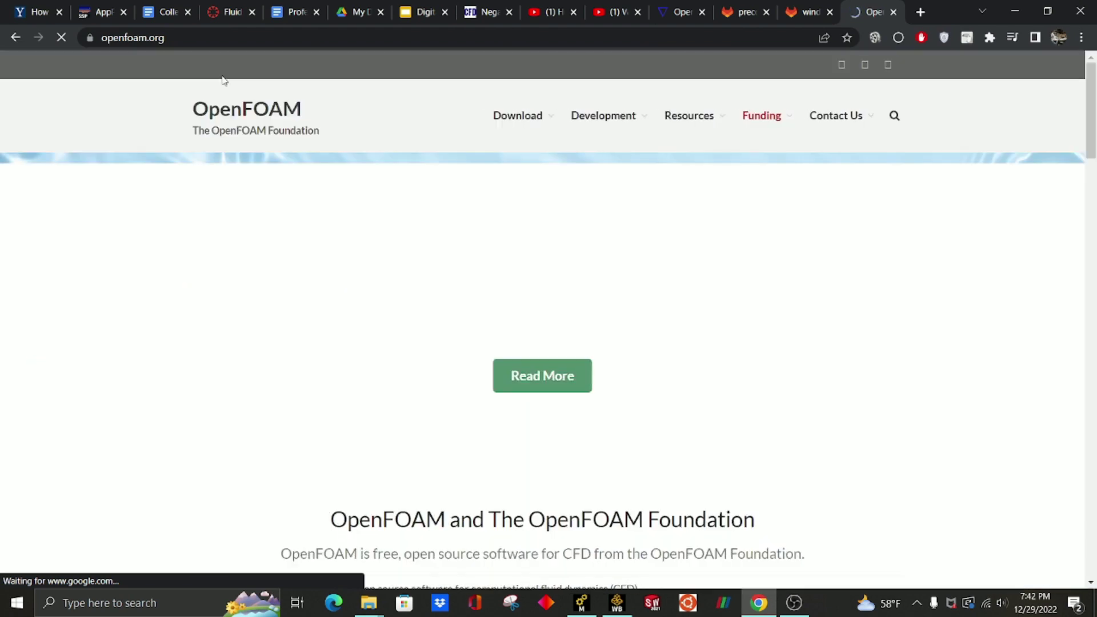
mouse_move(536, 139)
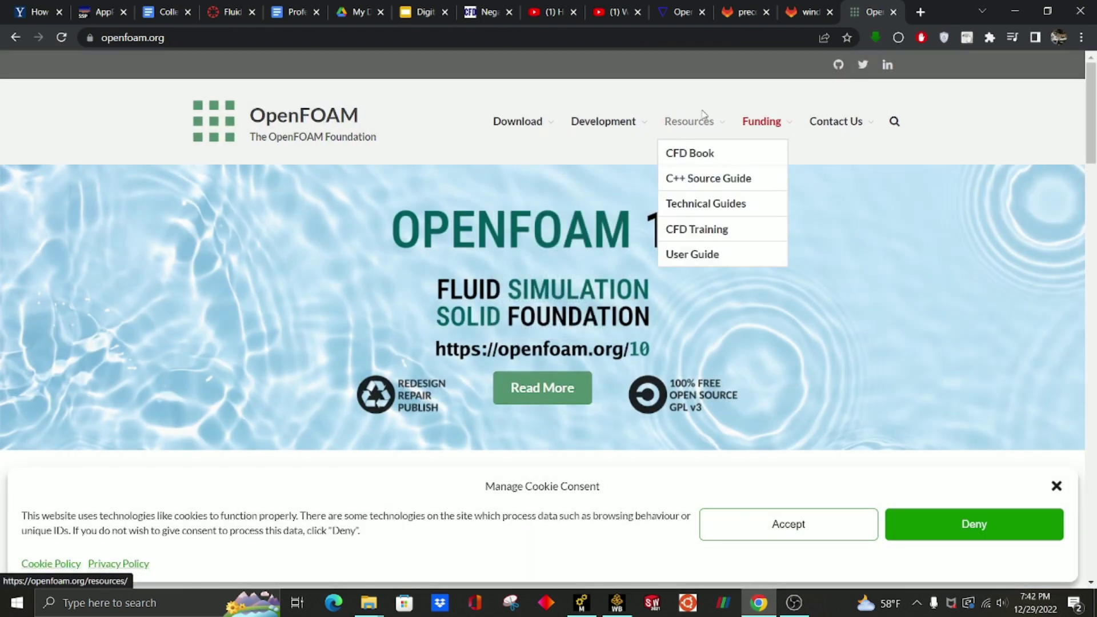
mouse_move(696, 148)
mouse_move(558, 125)
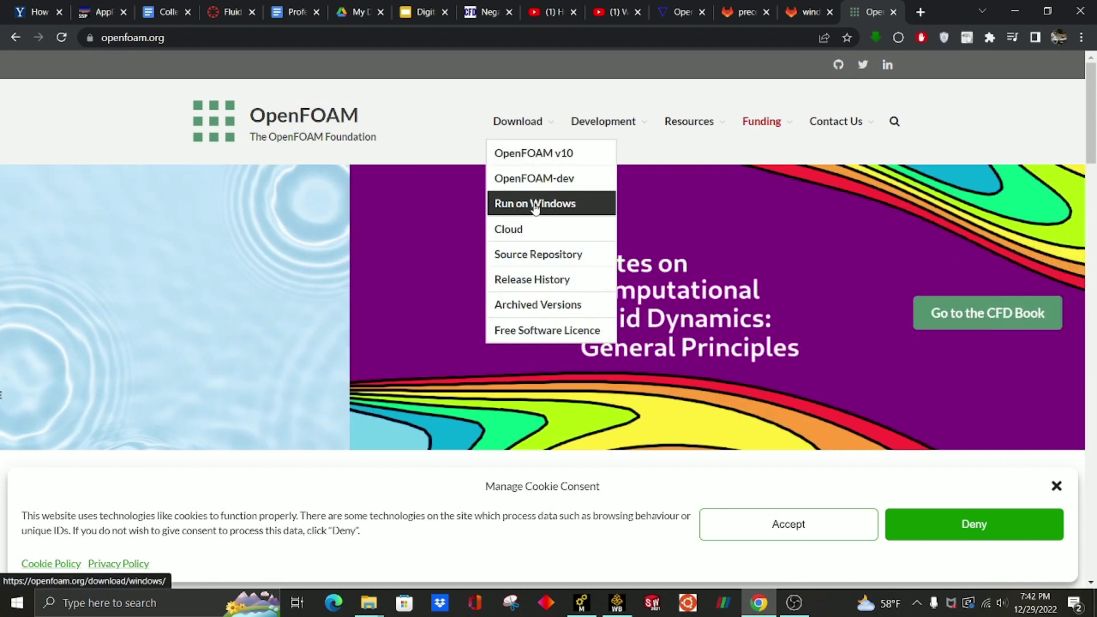
click(537, 206)
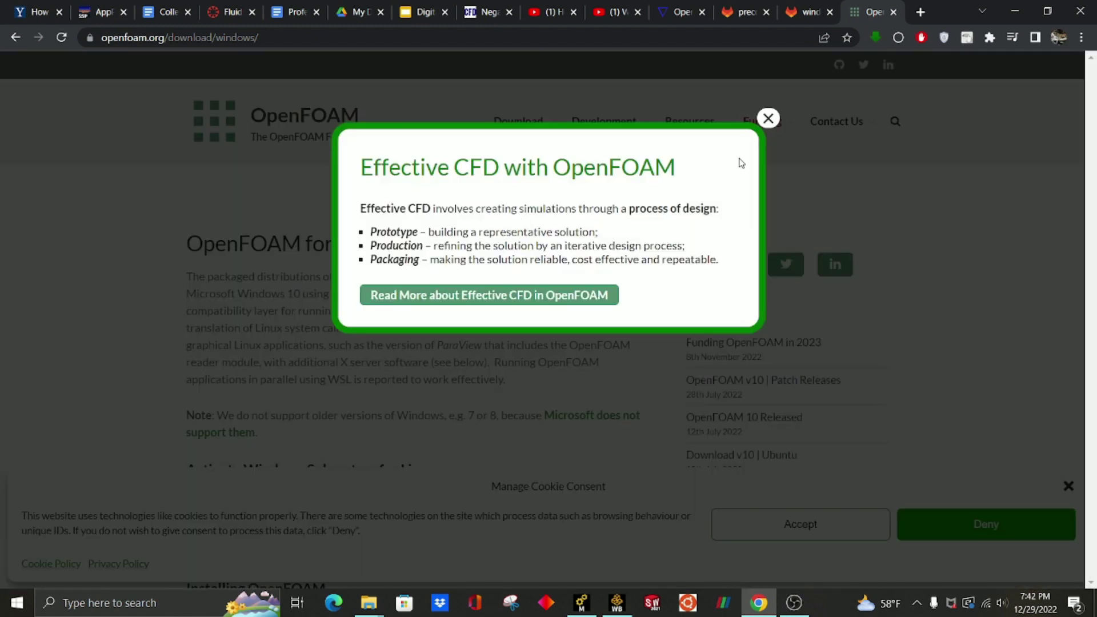
click(767, 118)
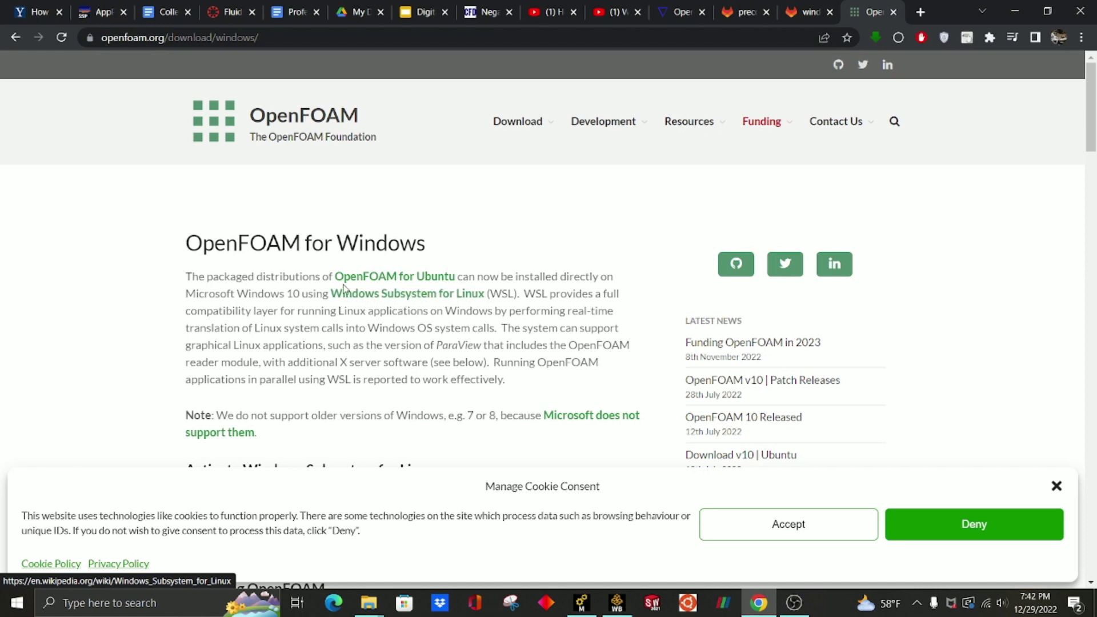
scroll(312, 288, down, 6)
key(ctrl+w)
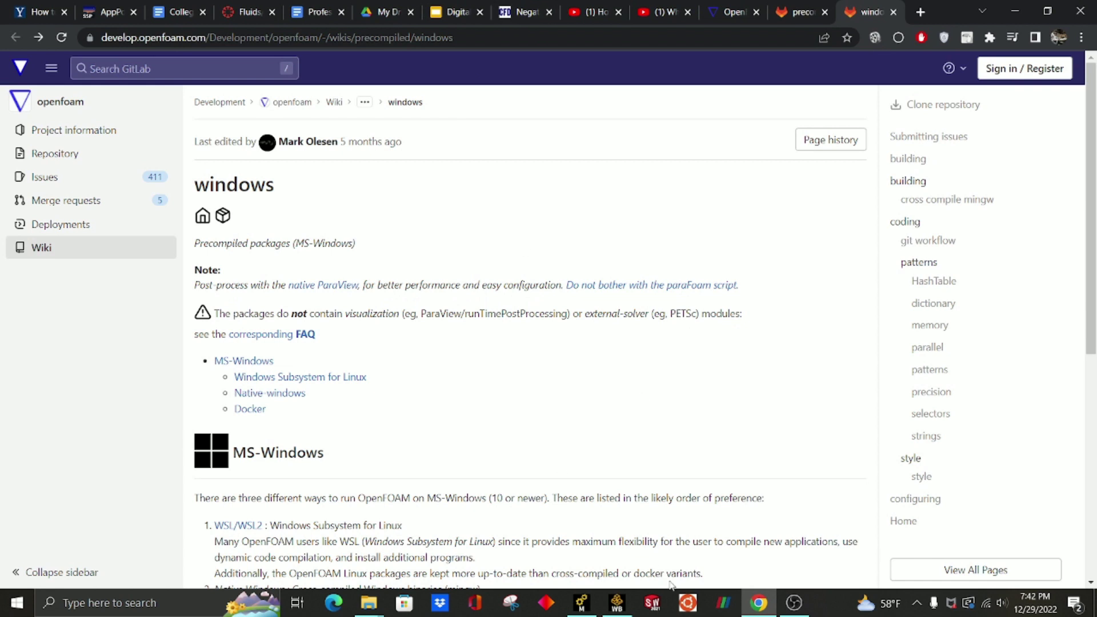
Switch to the Ubuntu terminal and change to the OpenFOAM/OpenFOAM-v2012/tutorials/compressible directory.
click(688, 603)
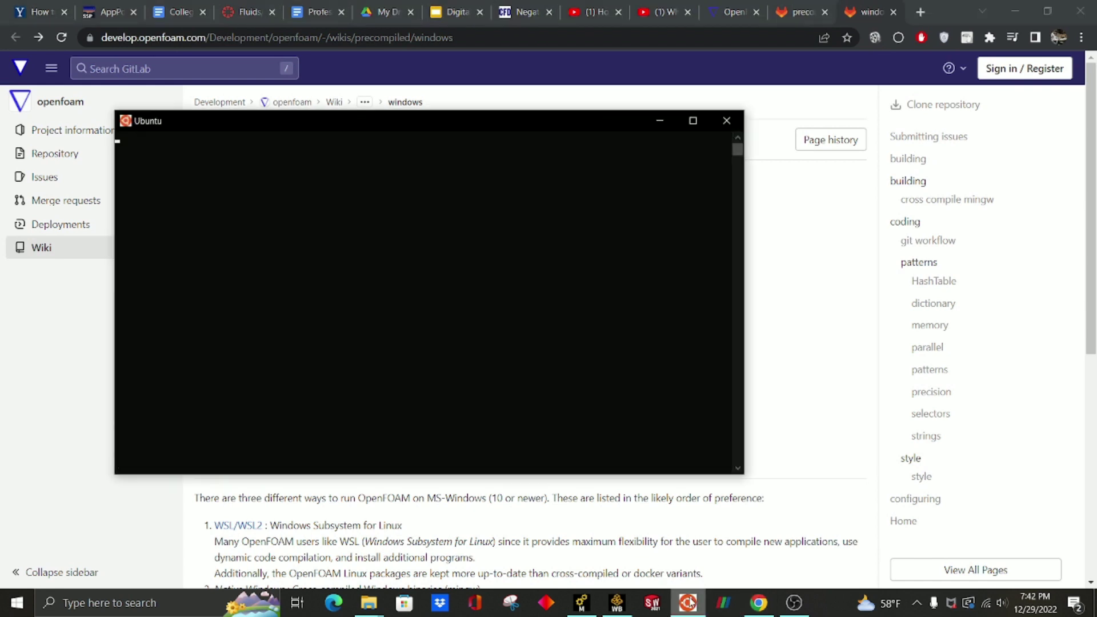
drag(598, 121, 747, 107)
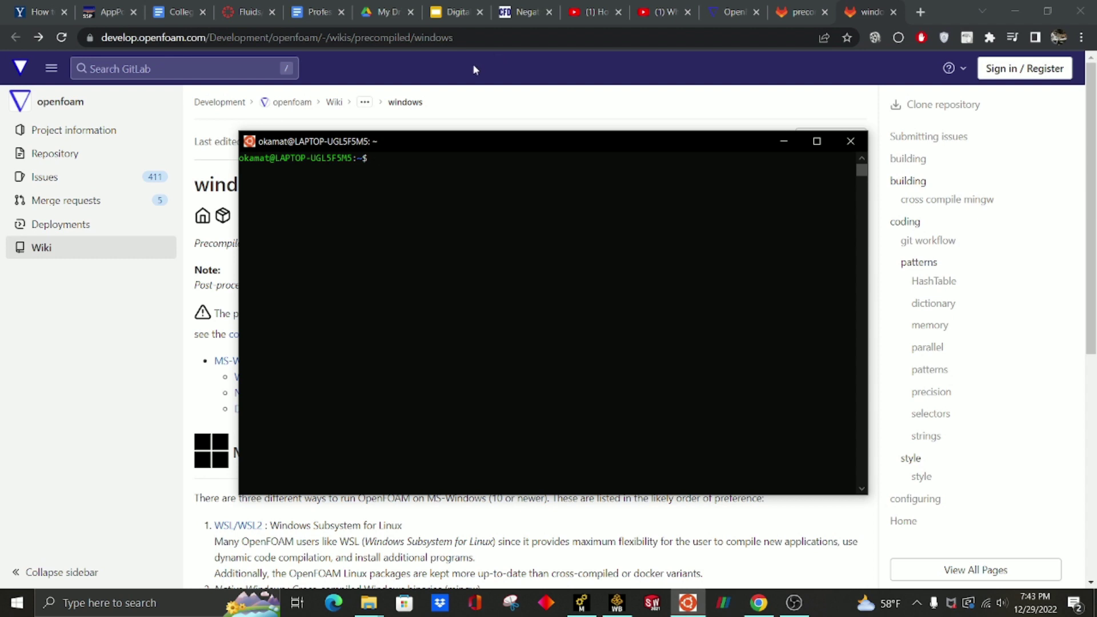
text(cd Op)
key(Tab)
text(Op)
key(Tab)
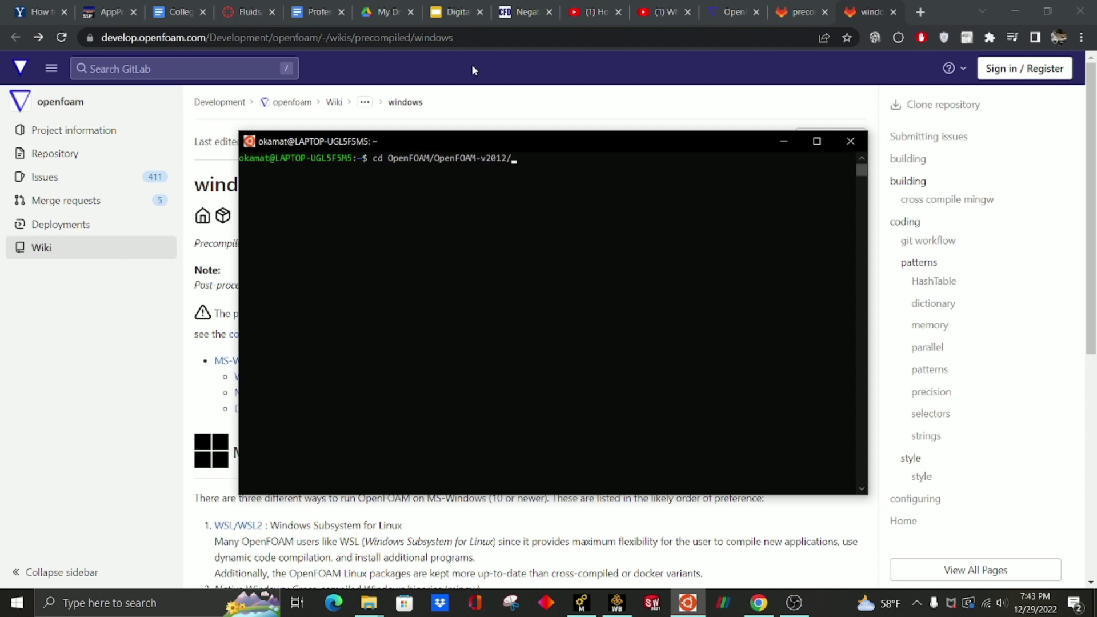
text(tut)
key(Tab)
text(comp)
key(BackSpace)
key(BackSpace)
key(BackSpace)
key(BackSpace)
text(comp)
key(Tab)
key(Return)
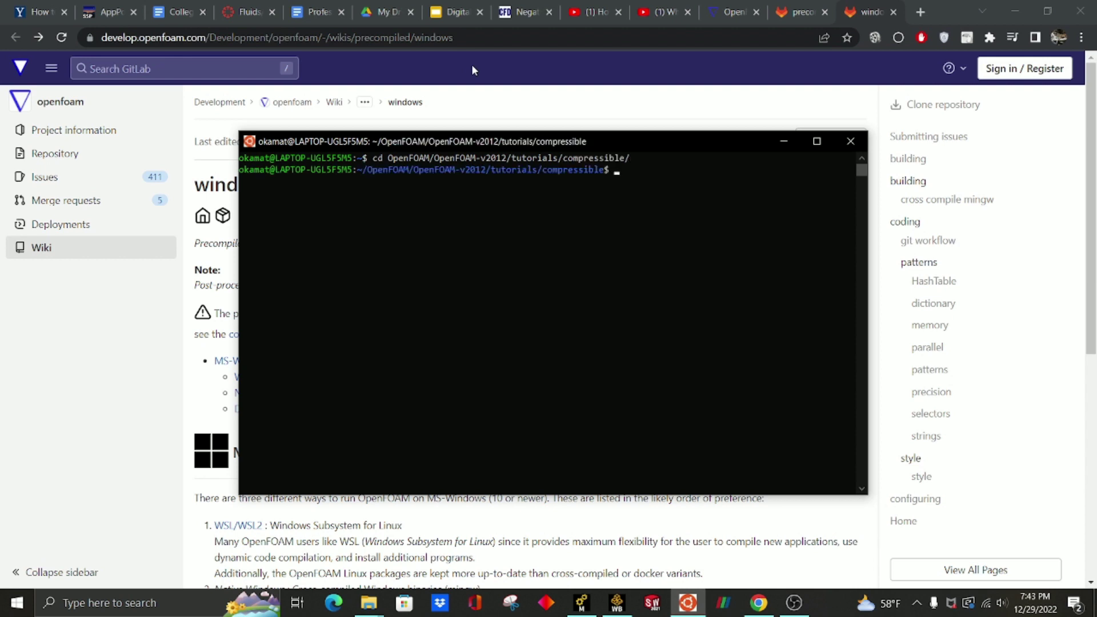
Open the current directory in File Explorer with "explorer.exe ." and go to the sonicFoam/RAS folder.
text(explorer.exe .)
key(Return)
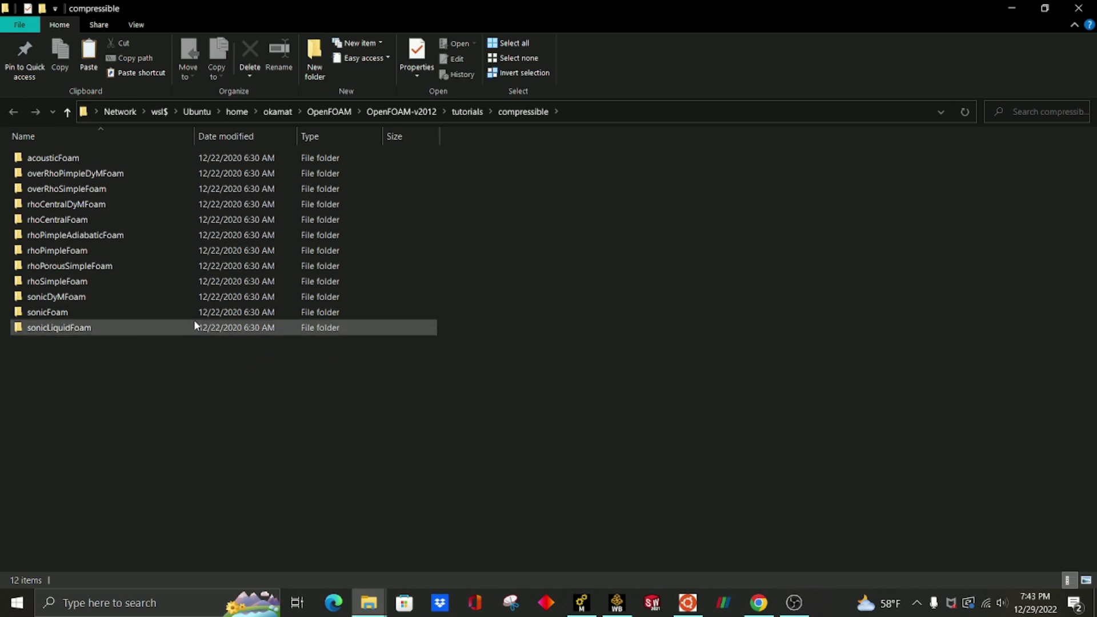
double_click(76, 312)
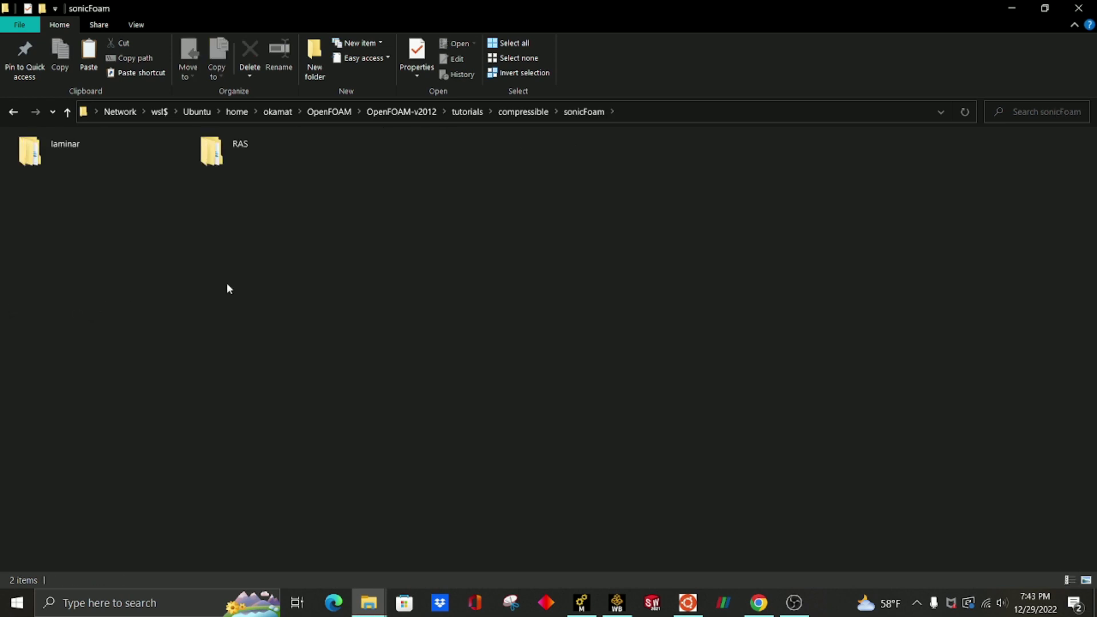
double_click(269, 146)
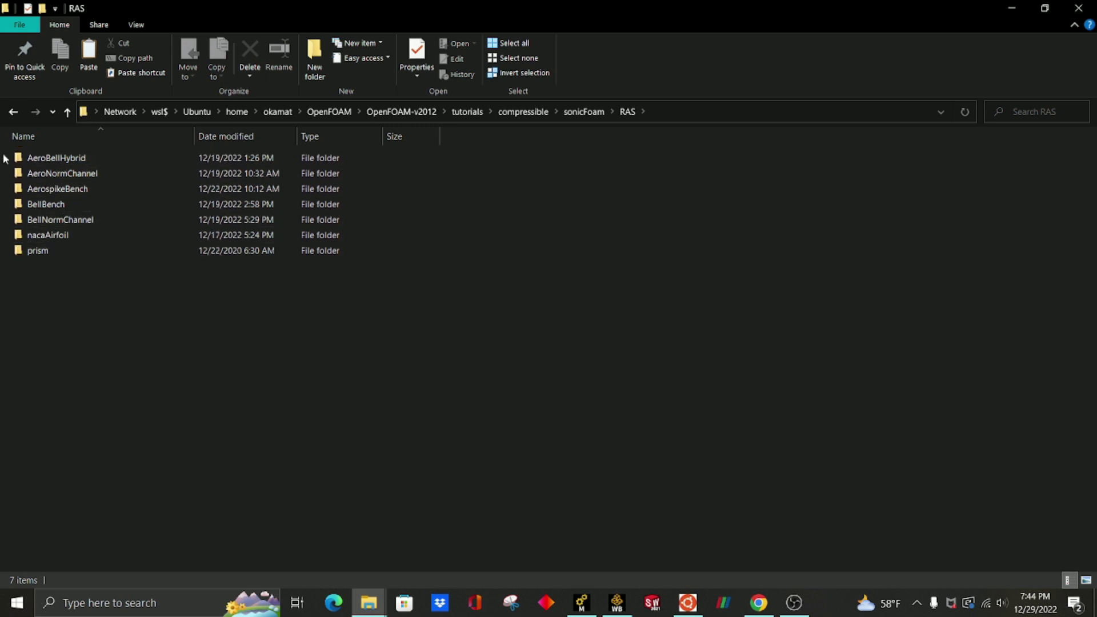
drag(5, 159, 368, 223)
click(144, 266)
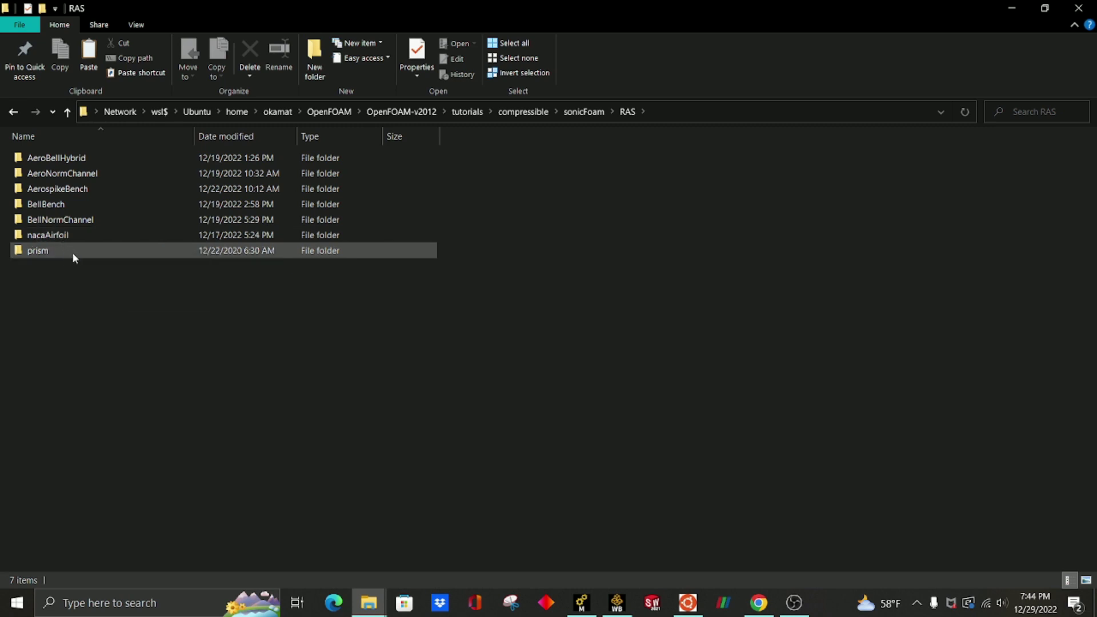
Open the T file from the prism case's 0 folder in Notepad.
mouse_move(67, 240)
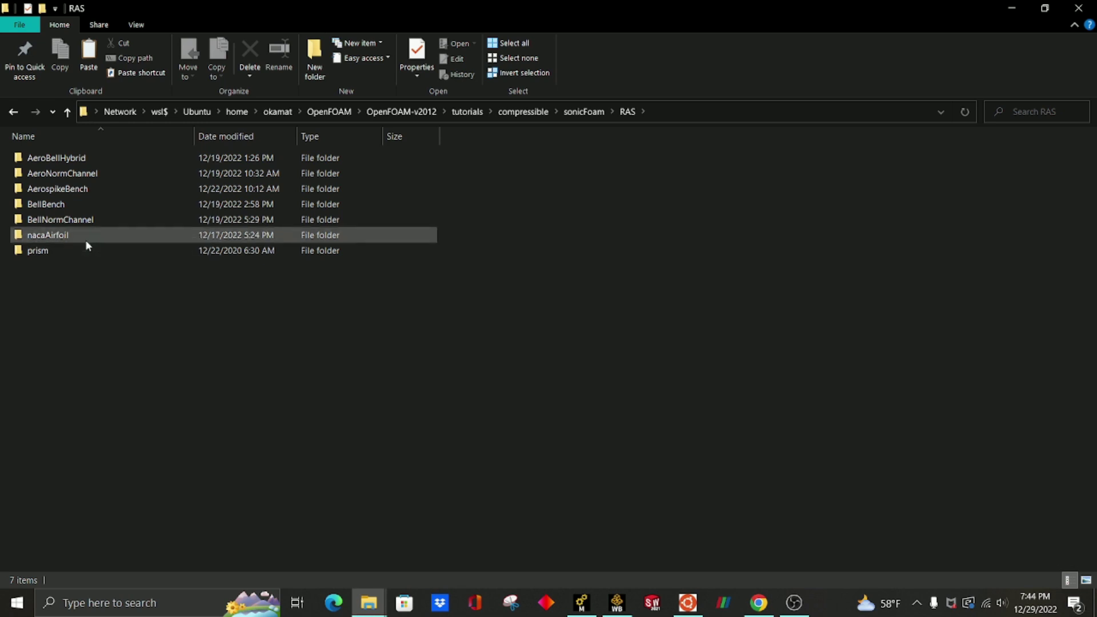
double_click(69, 252)
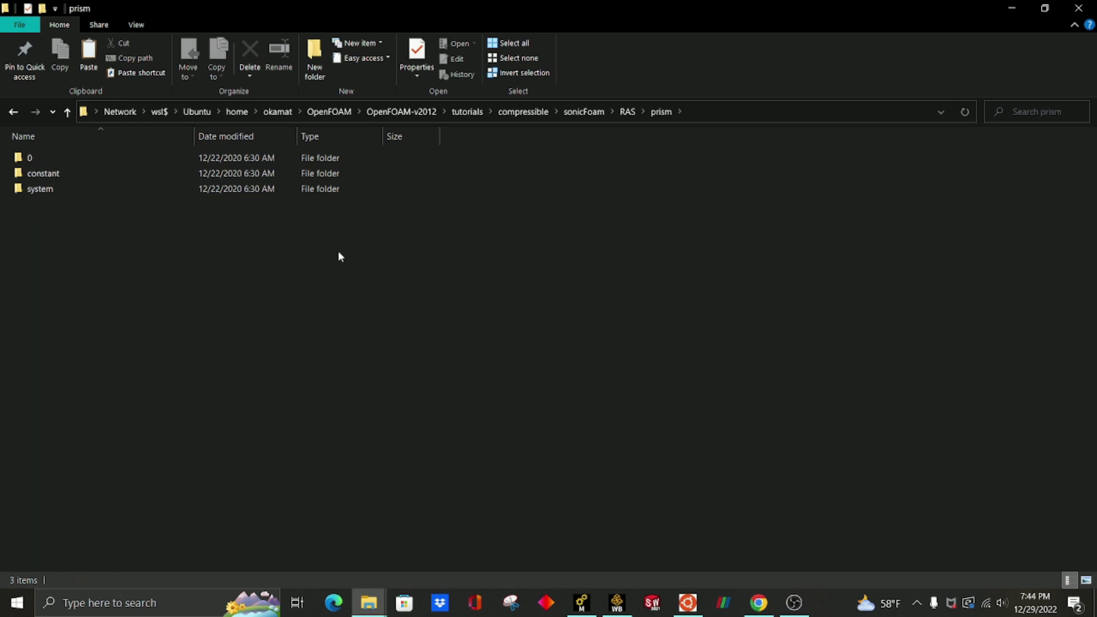
double_click(103, 157)
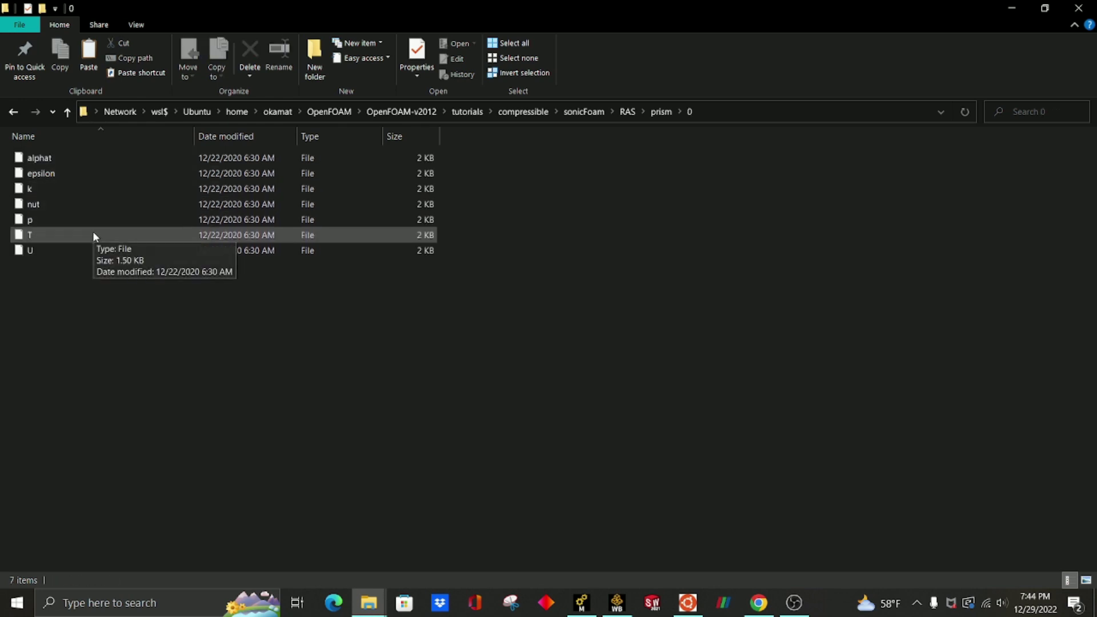
double_click(75, 238)
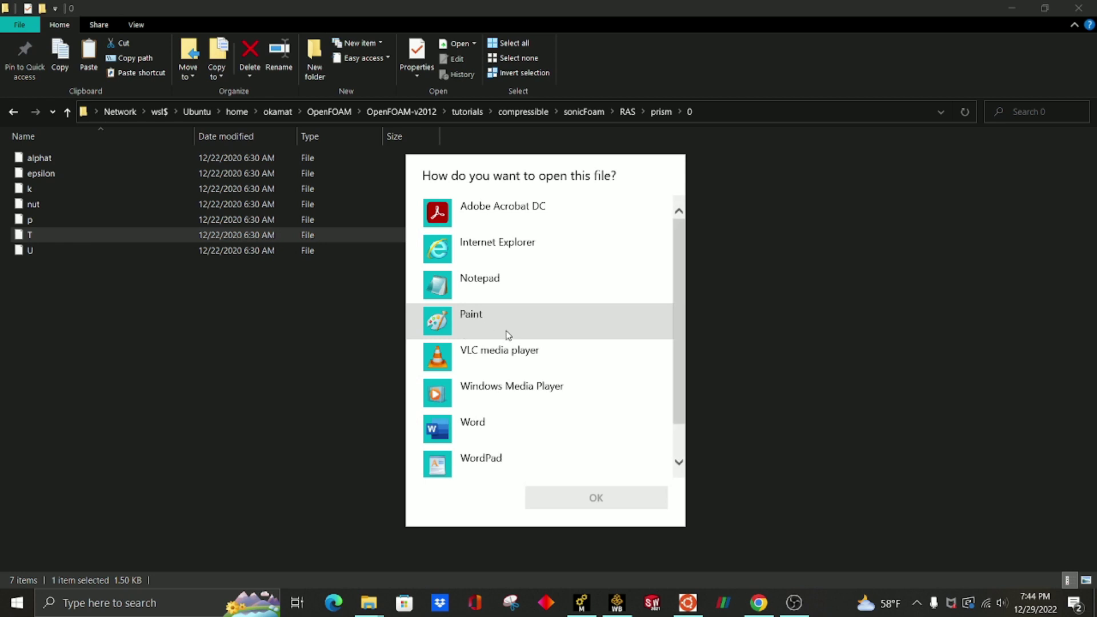
click(553, 291)
double_click(487, 293)
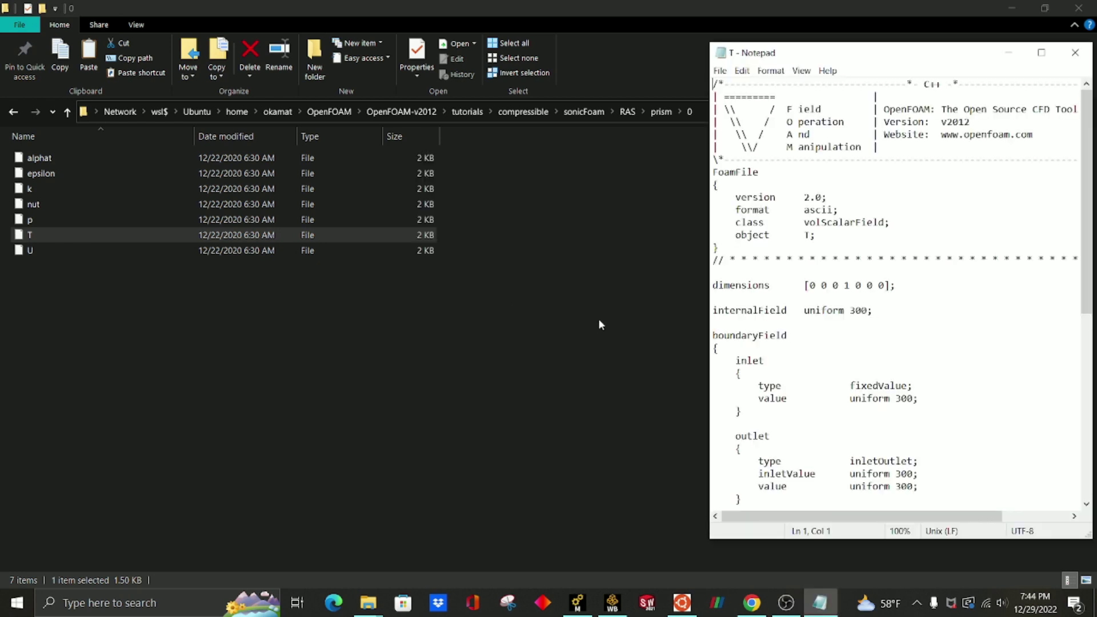
Examine the temperature boundary conditions for the inlet, outlet, walls and default faces in the T file.
scroll(863, 279, down, 2)
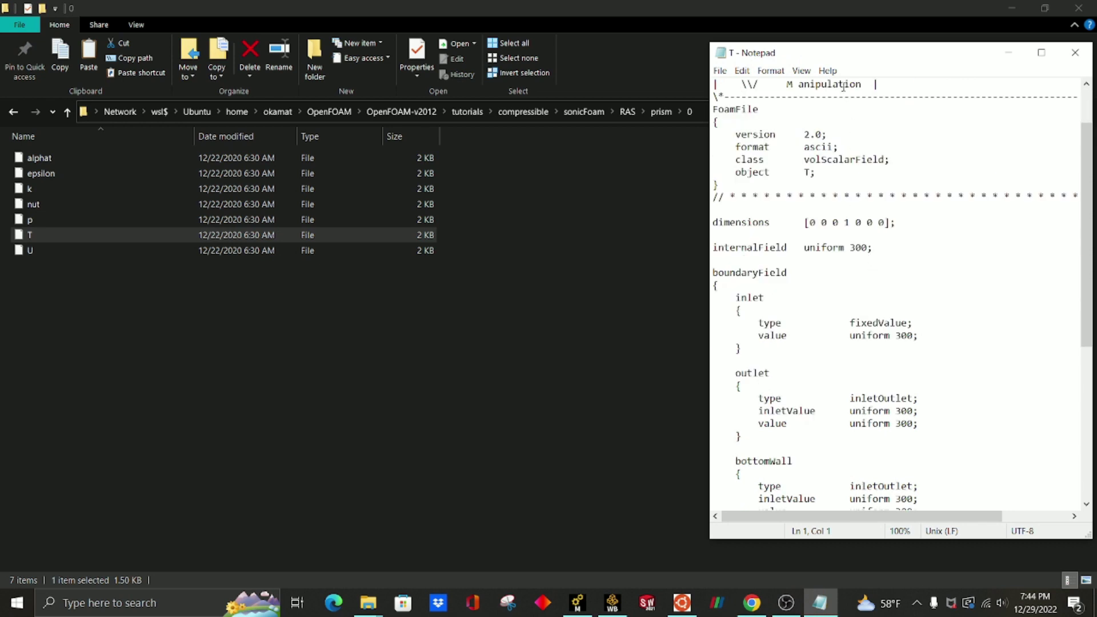
drag(908, 64, 794, 41)
scroll(744, 246, down, 2)
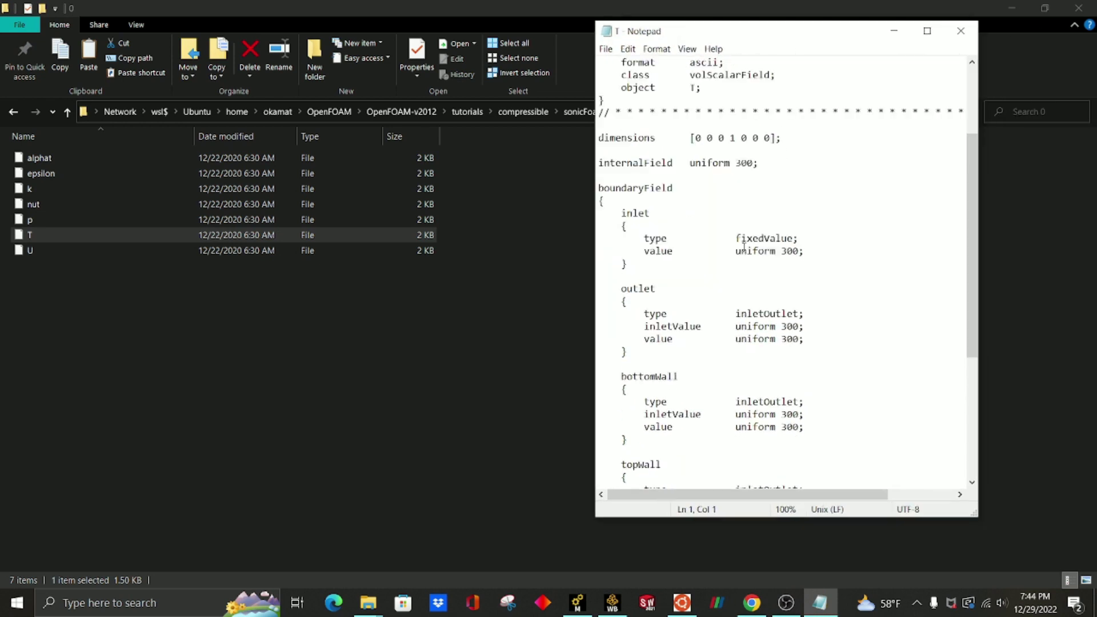
scroll(744, 246, down, 6)
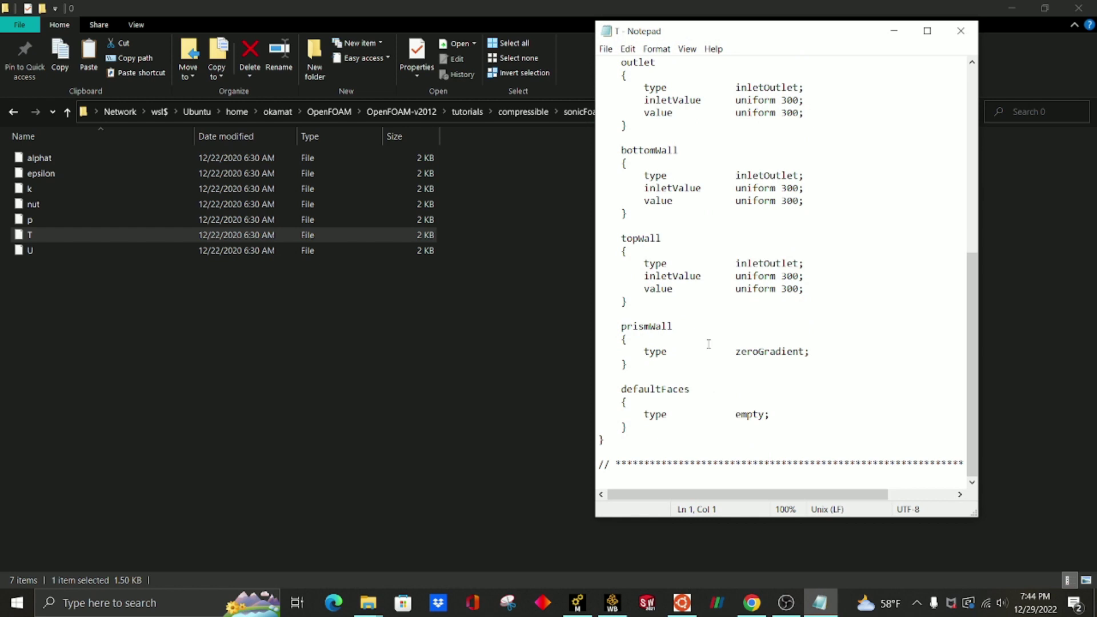
scroll(671, 328, up, 2)
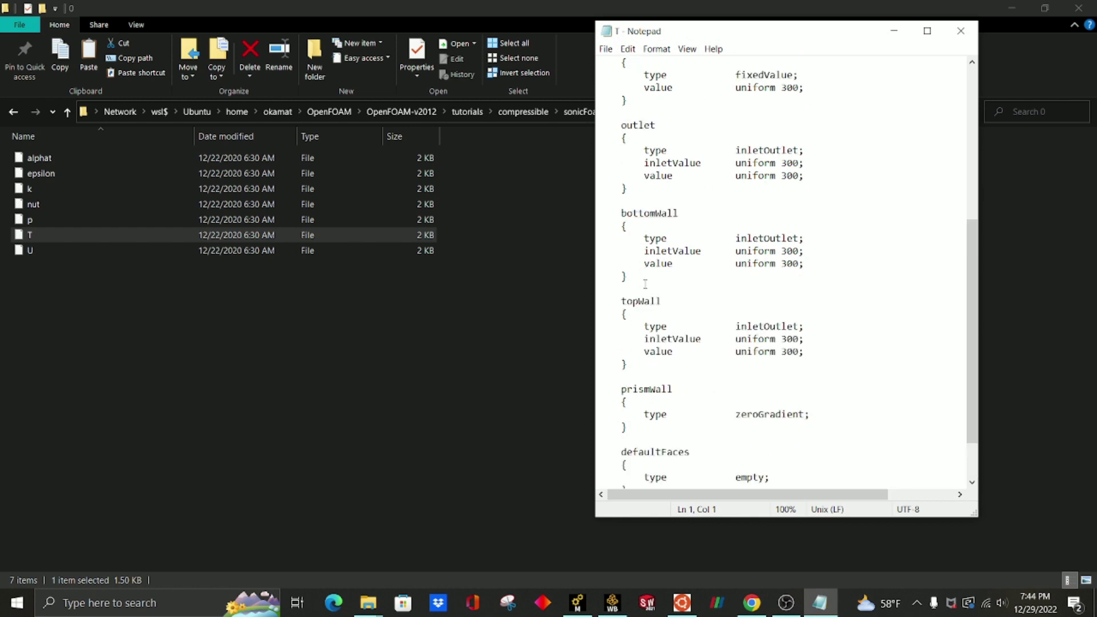
scroll(708, 283, up, 2)
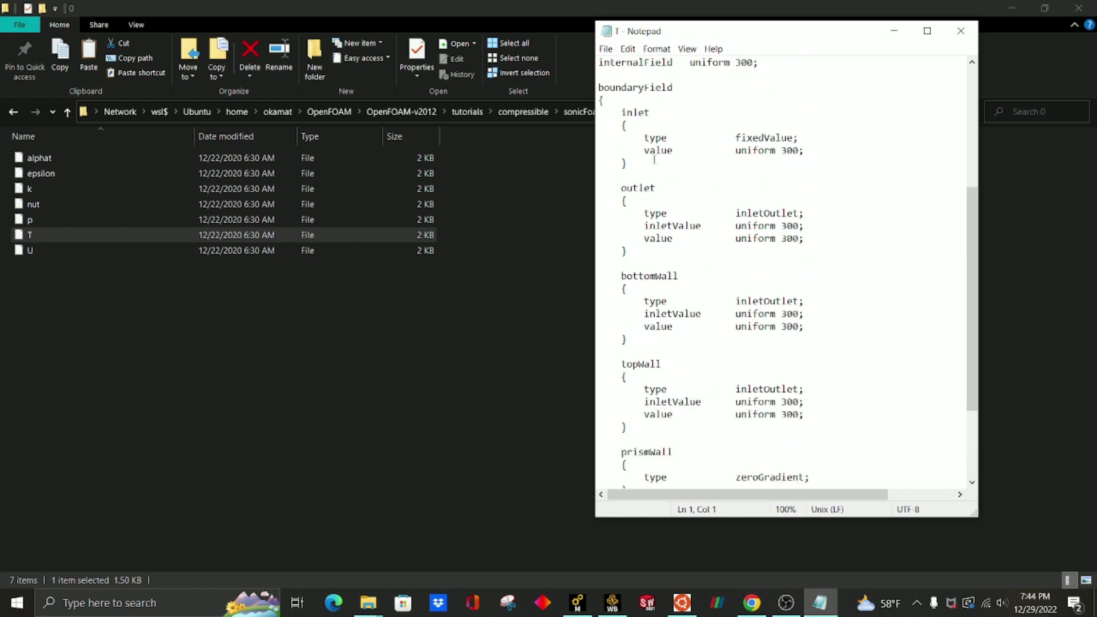
scroll(640, 234, down, 4)
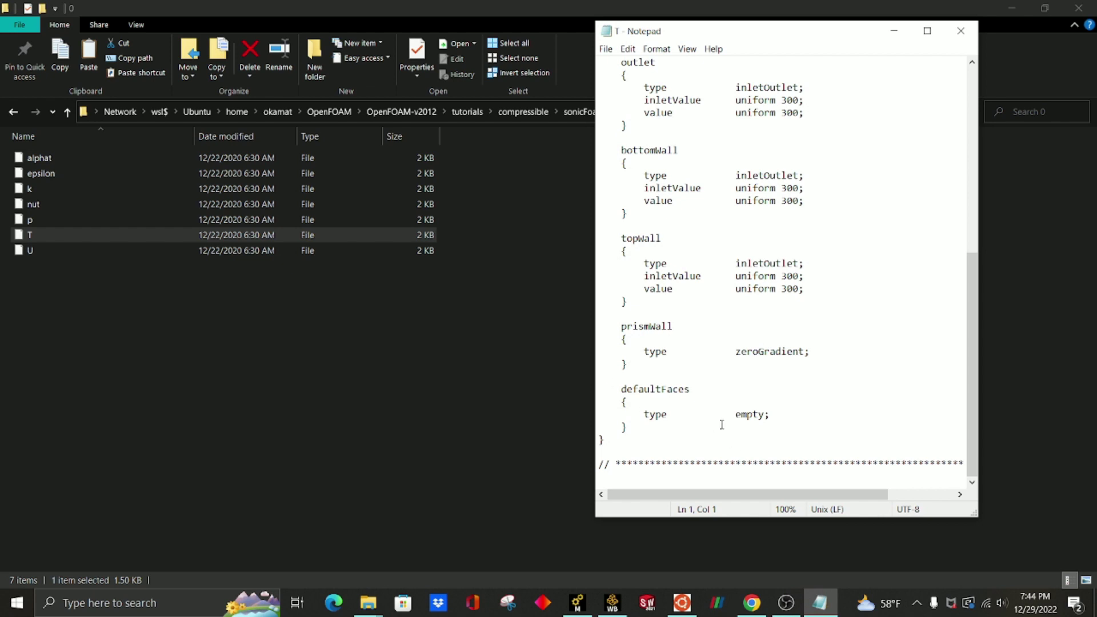
scroll(704, 348, up, 7)
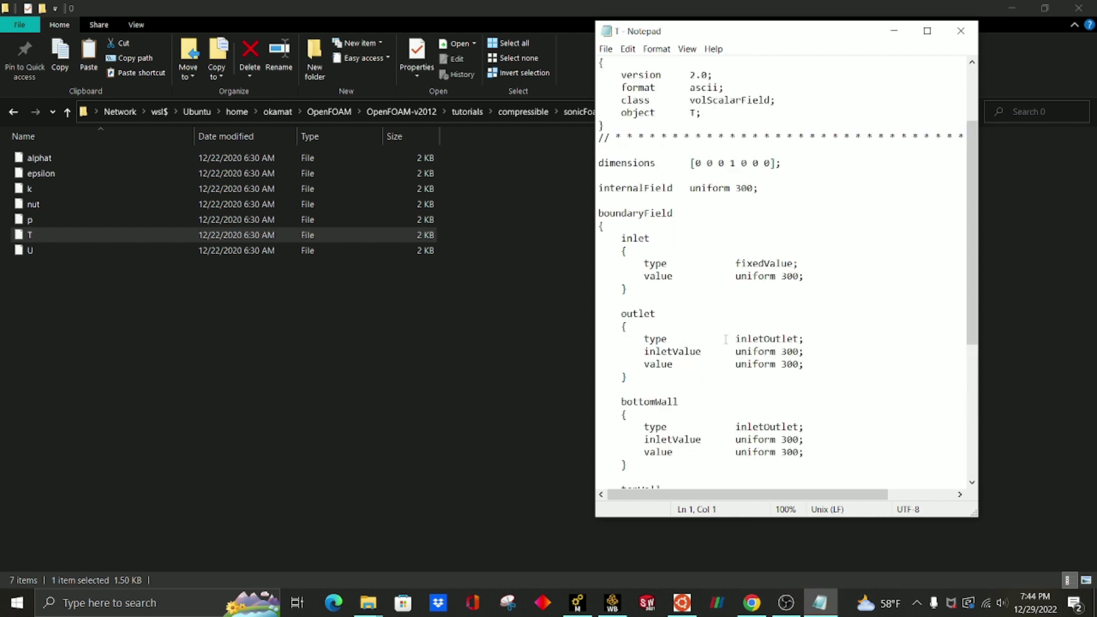
scroll(685, 257, down, 7)
Examine the defaultFaces entry and its empty type in the T file, then return to the boundaryField section.
click(662, 389)
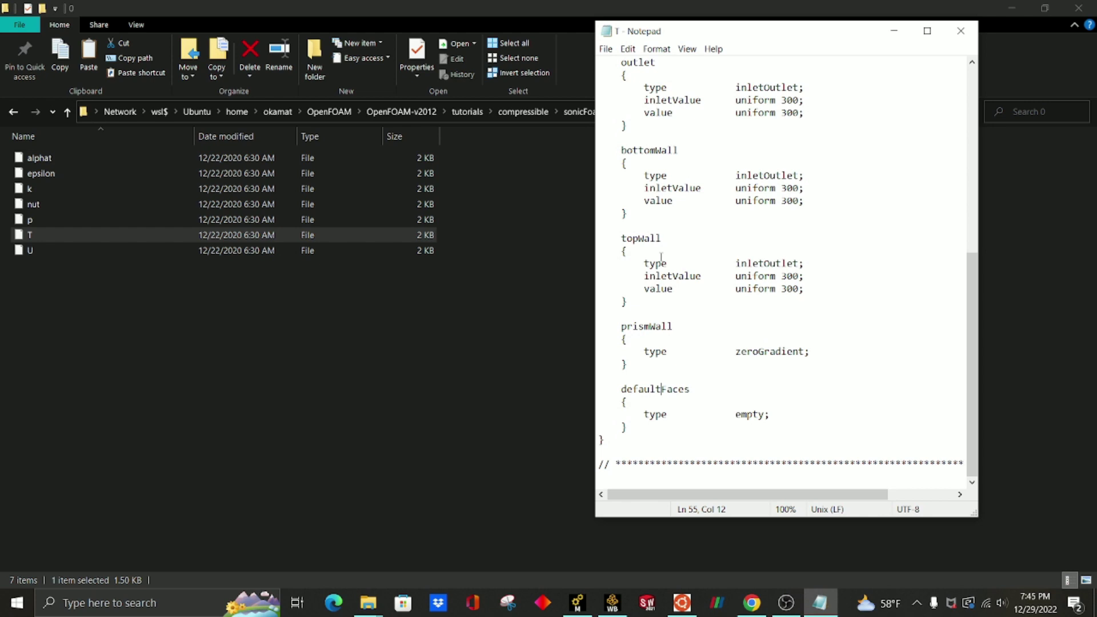
drag(621, 389, 698, 394)
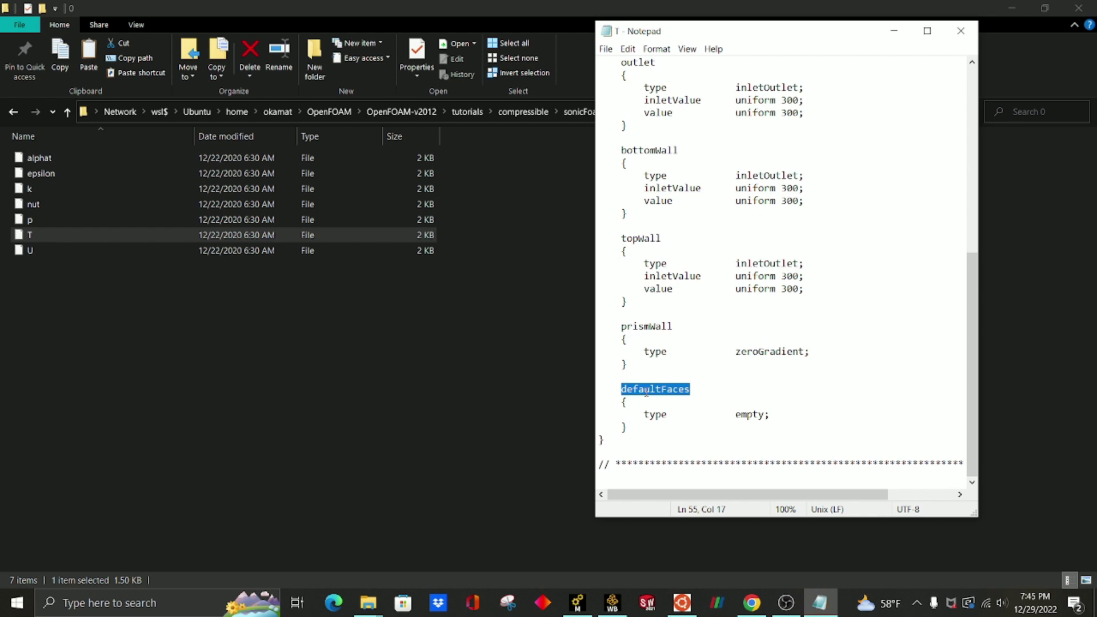
key(Left)
drag(692, 394, 621, 390)
click(727, 410)
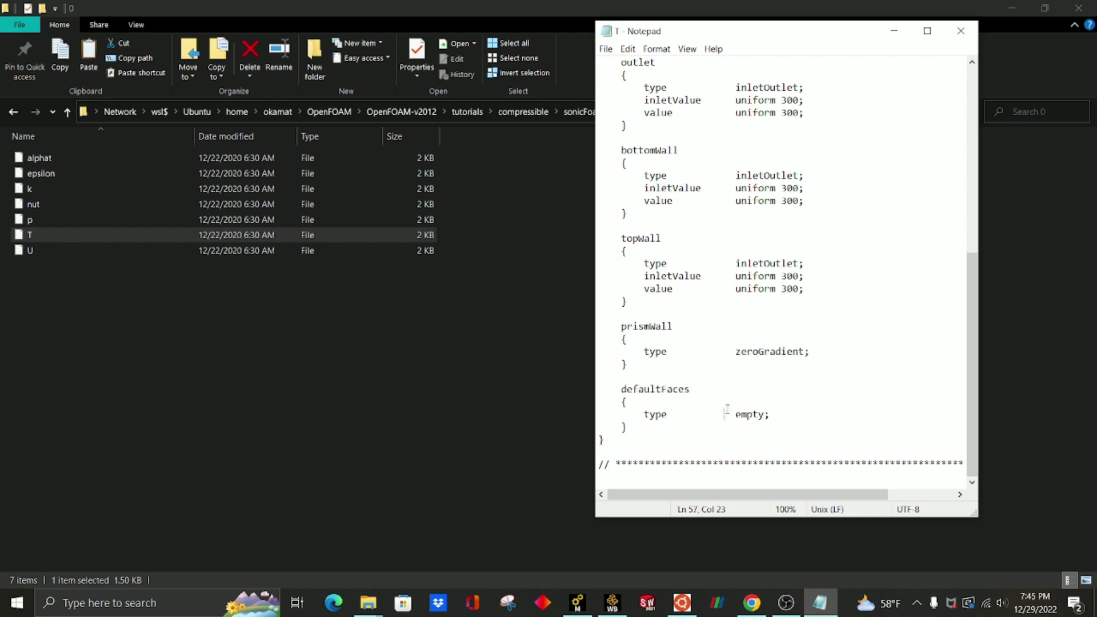
key(shift+Right)
scroll(717, 161, up, 7)
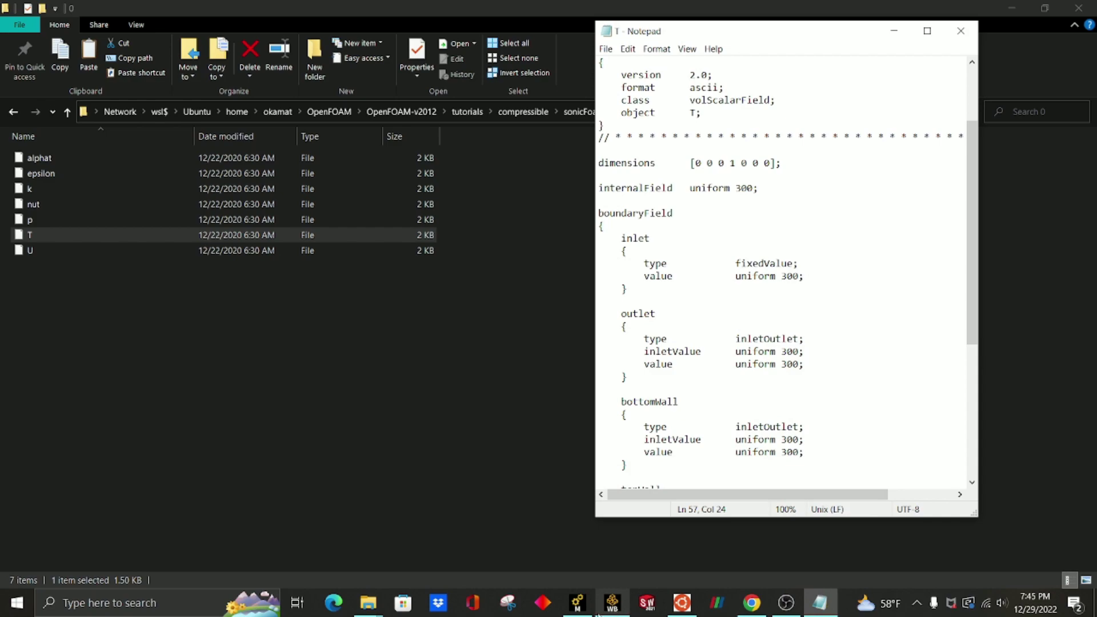
View the nozzle geometry in Ansys Meshing and compare it with the boundary names in the T file.
click(577, 602)
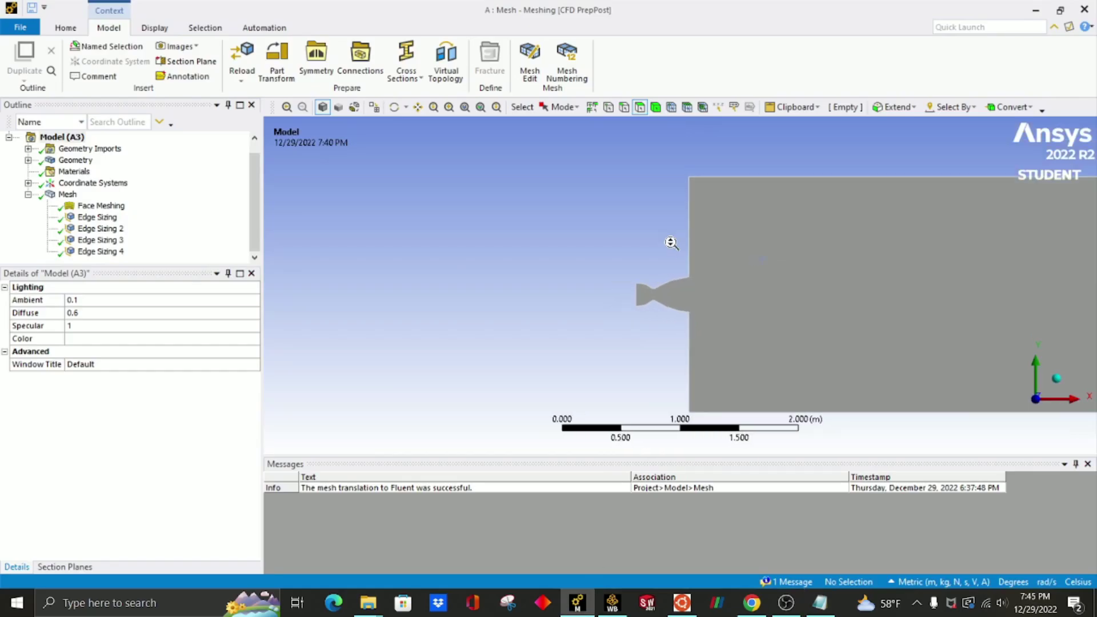
scroll(671, 243, down, 1)
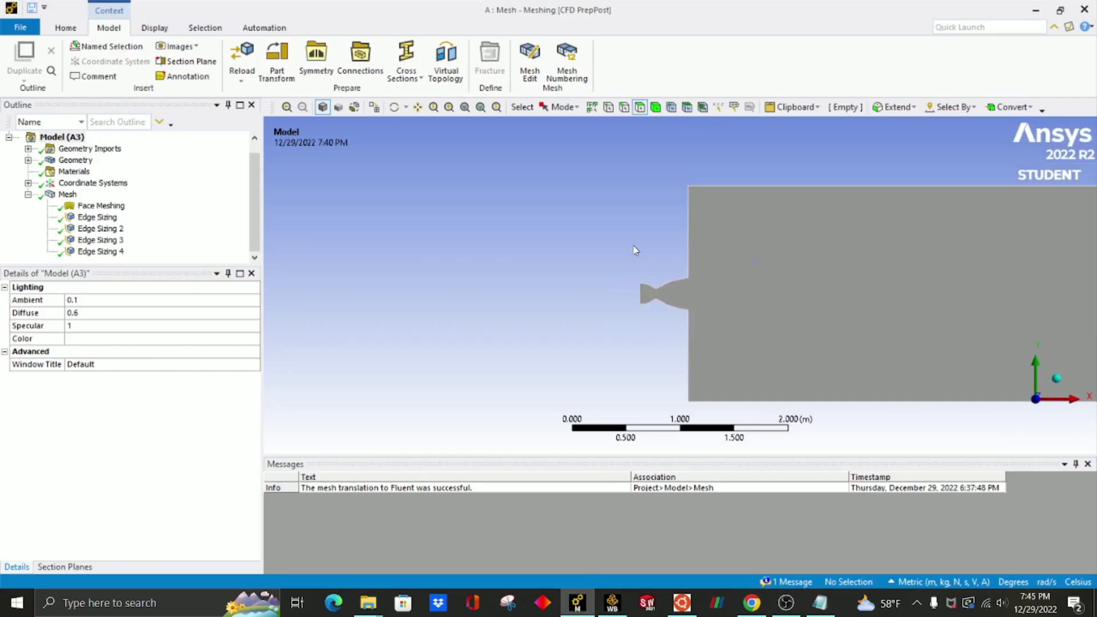
key(alt+Tab)
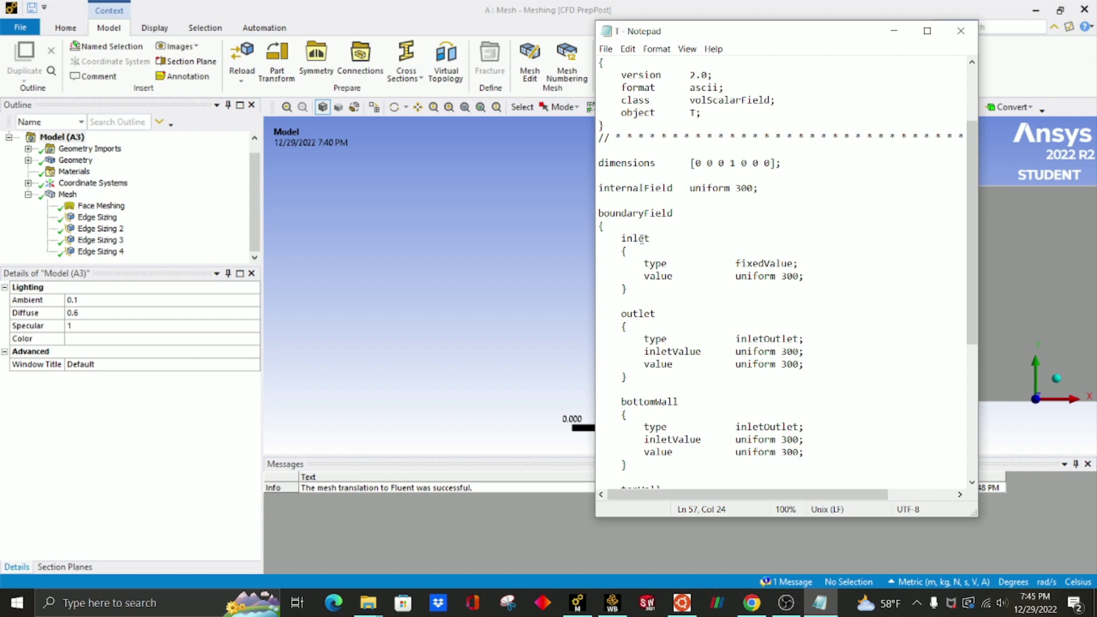
scroll(639, 239, down, 2)
scroll(635, 343, down, 5)
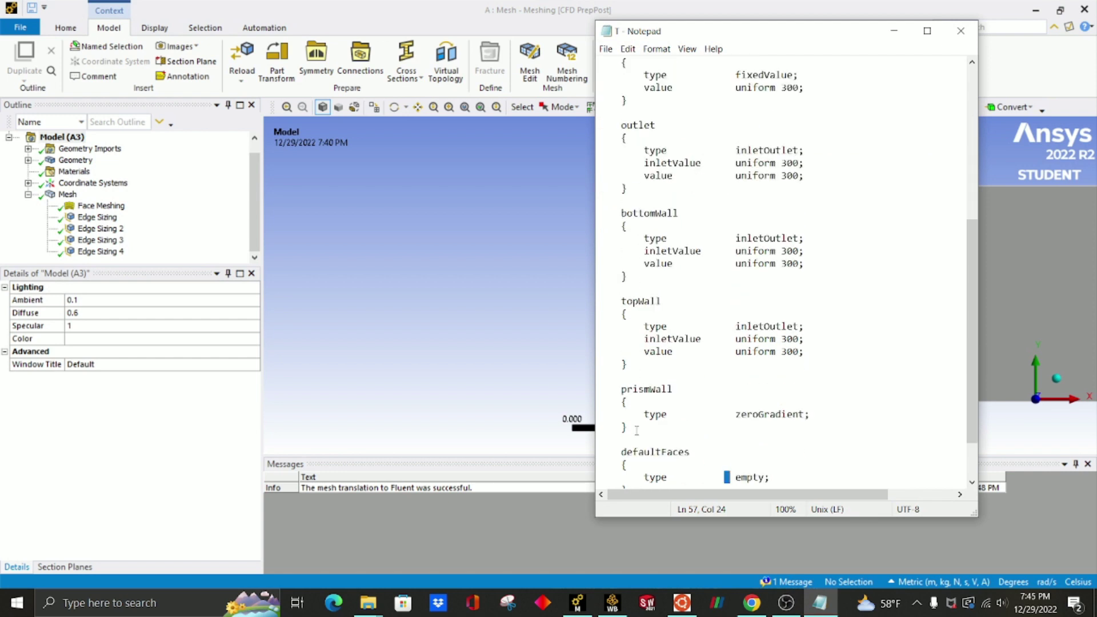
Switch to Ansys Meshing, enable edge selection and compare the nozzle domain's edges with the boundary names in the T file.
click(536, 338)
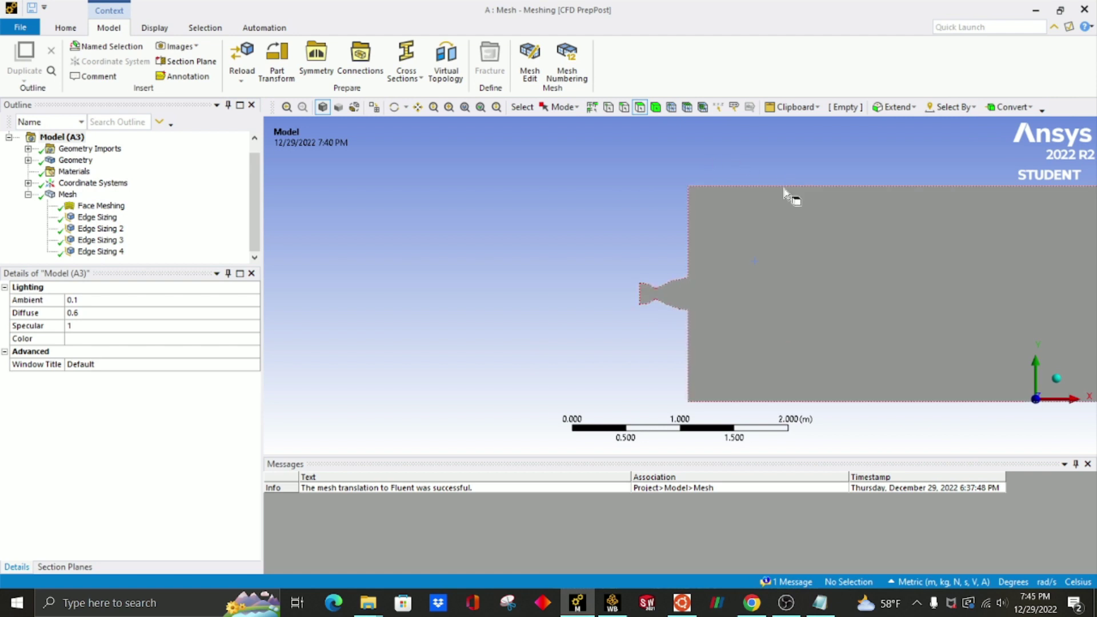
click(623, 107)
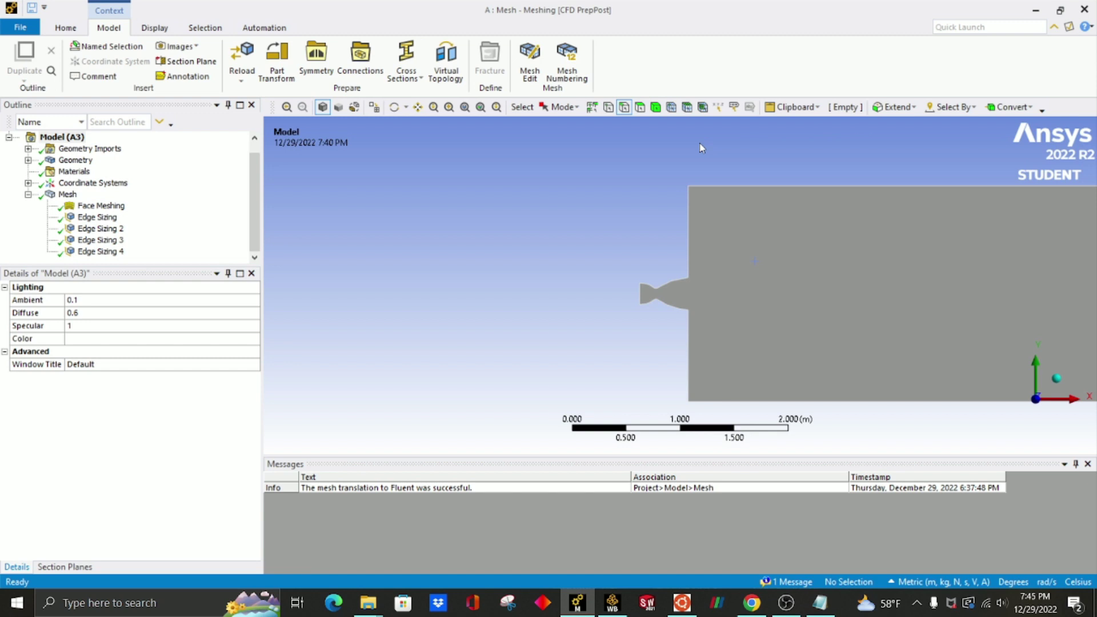
key(alt+Tab)
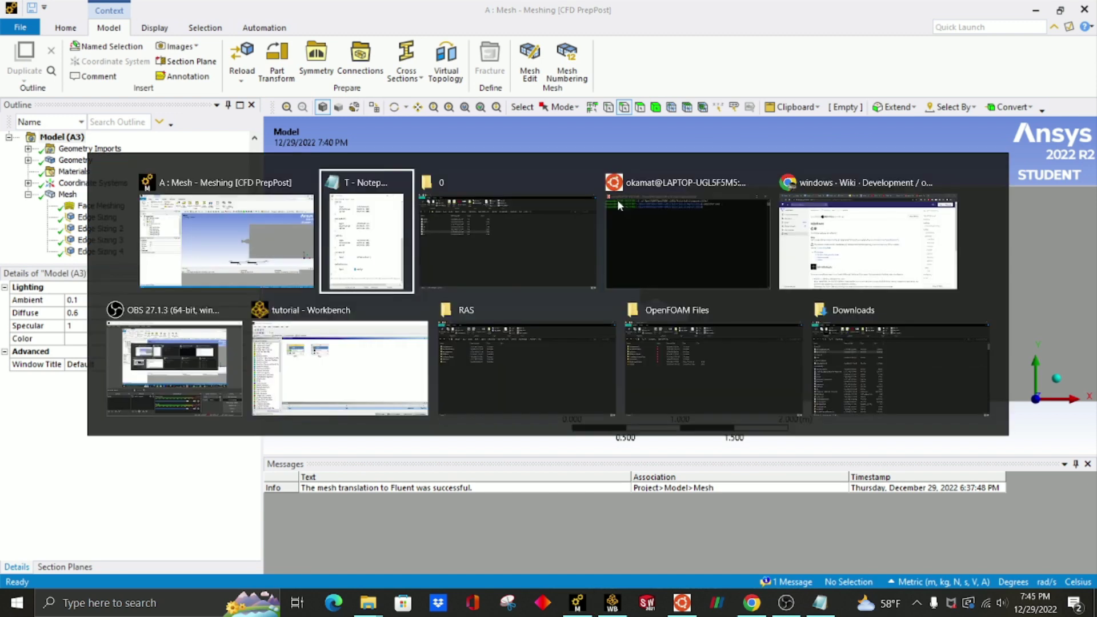
scroll(718, 225, up, 10)
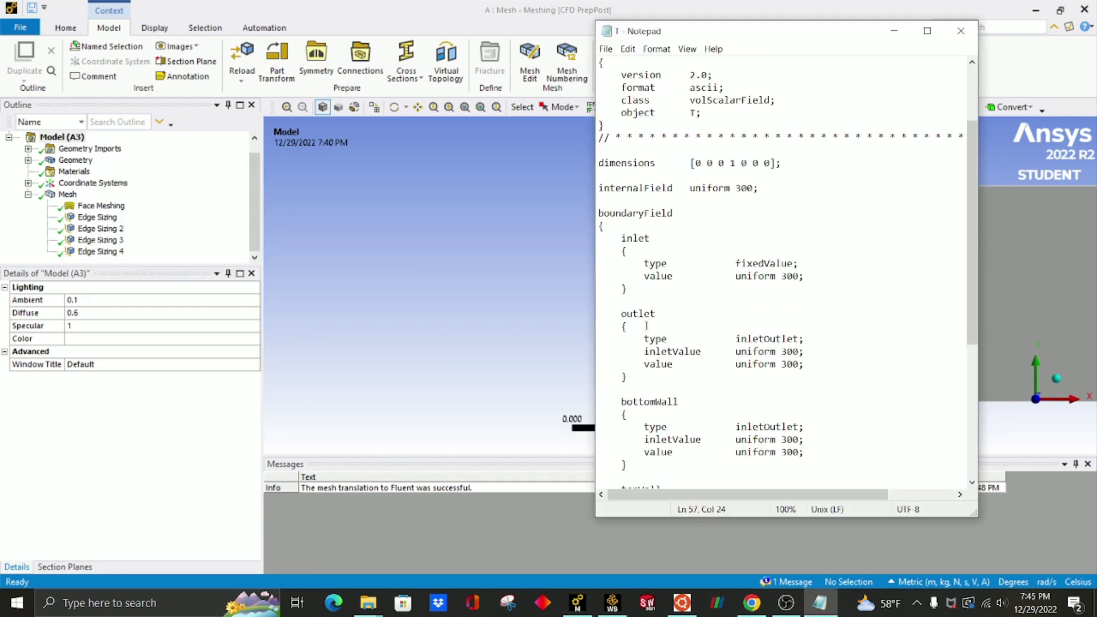
key(alt+Tab)
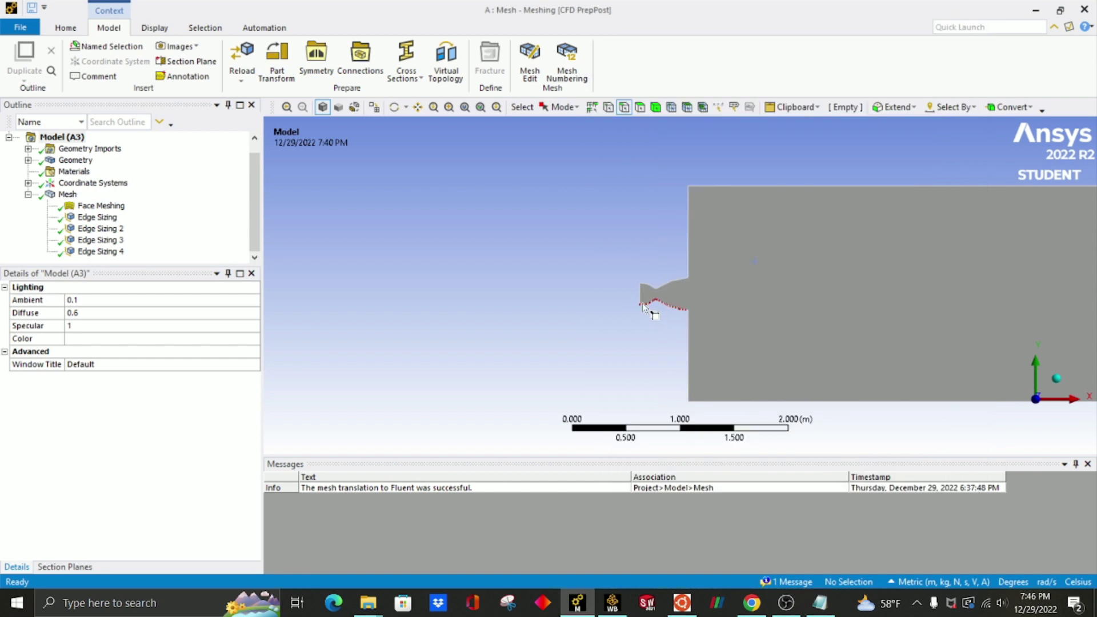
scroll(758, 248, down, 3)
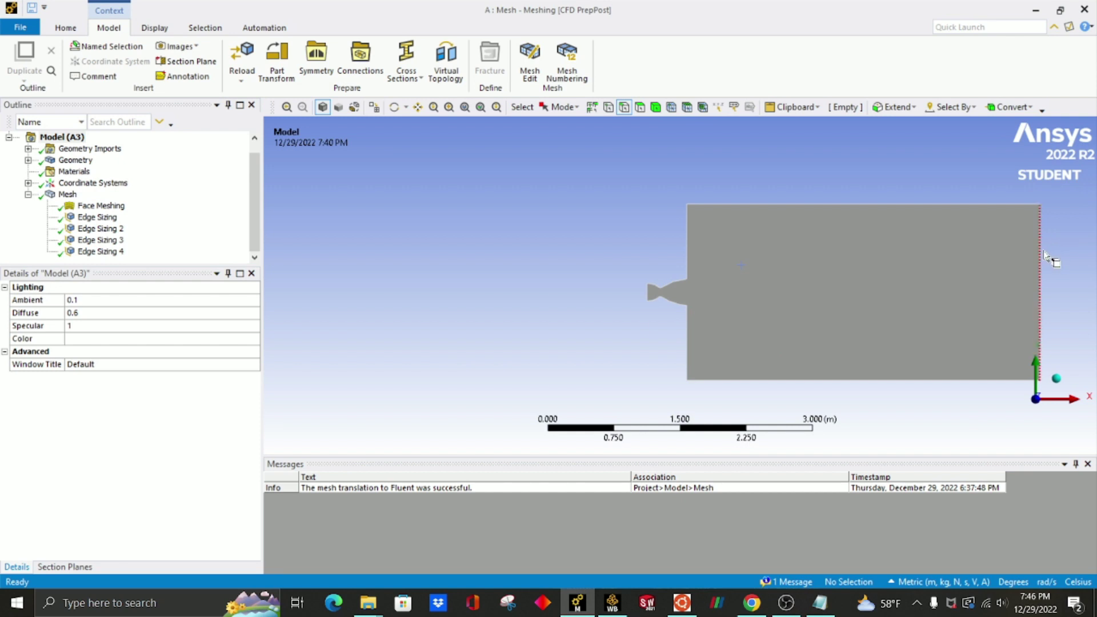
Return to the T file in Notepad and review the inlet, outlet, bottomWall and topWall boundary names.
key(alt+Tab)
scroll(793, 273, down, 2)
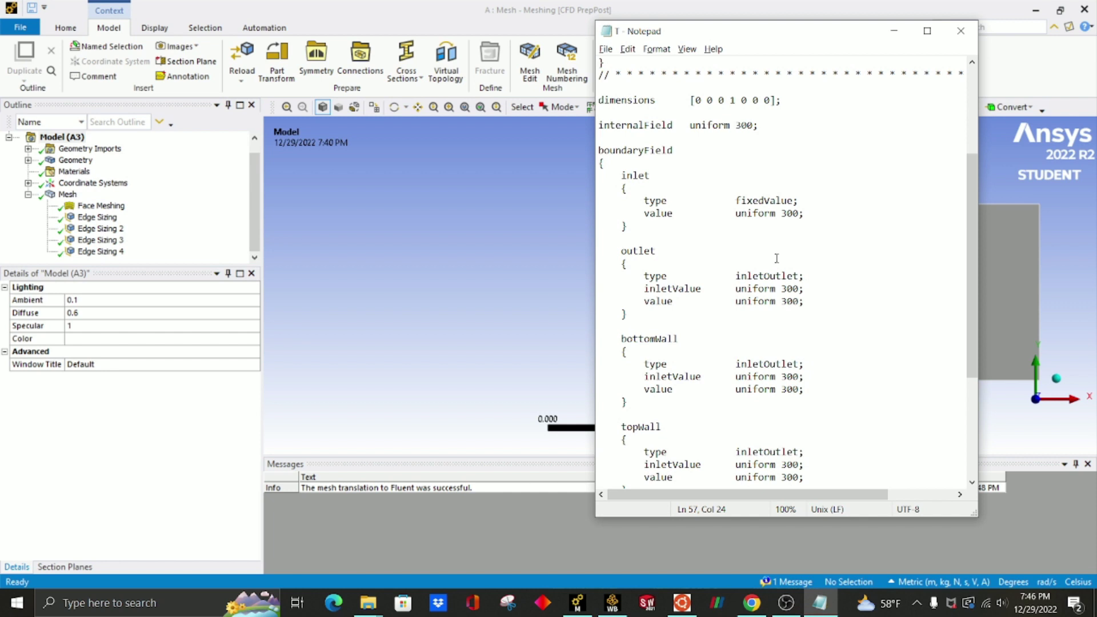
drag(650, 175, 608, 175)
drag(655, 250, 622, 251)
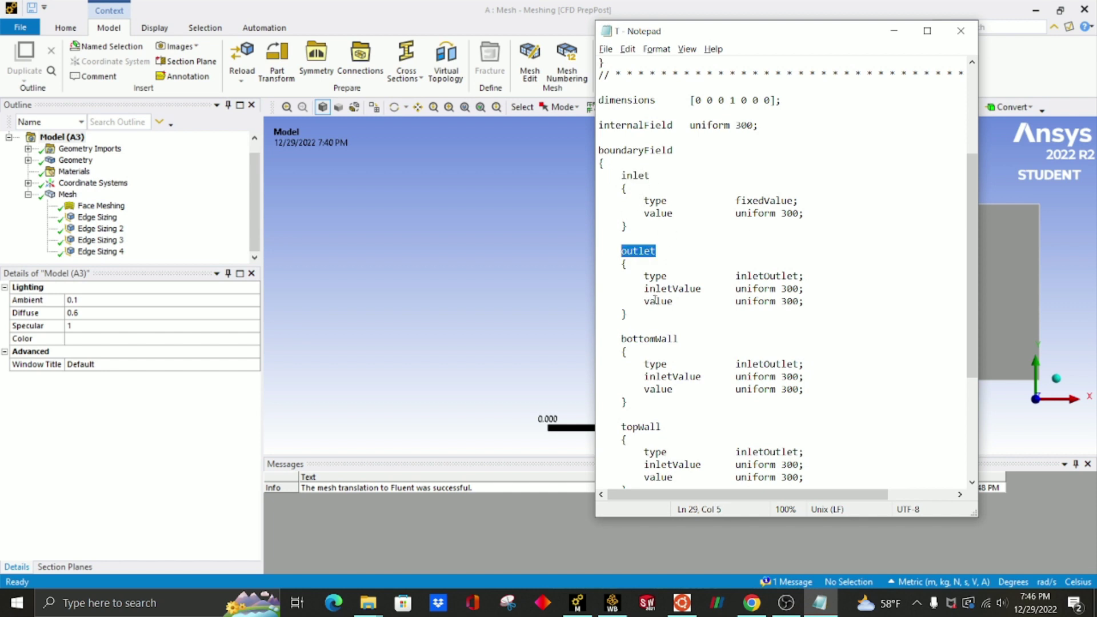
click(679, 339)
drag(623, 340, 678, 340)
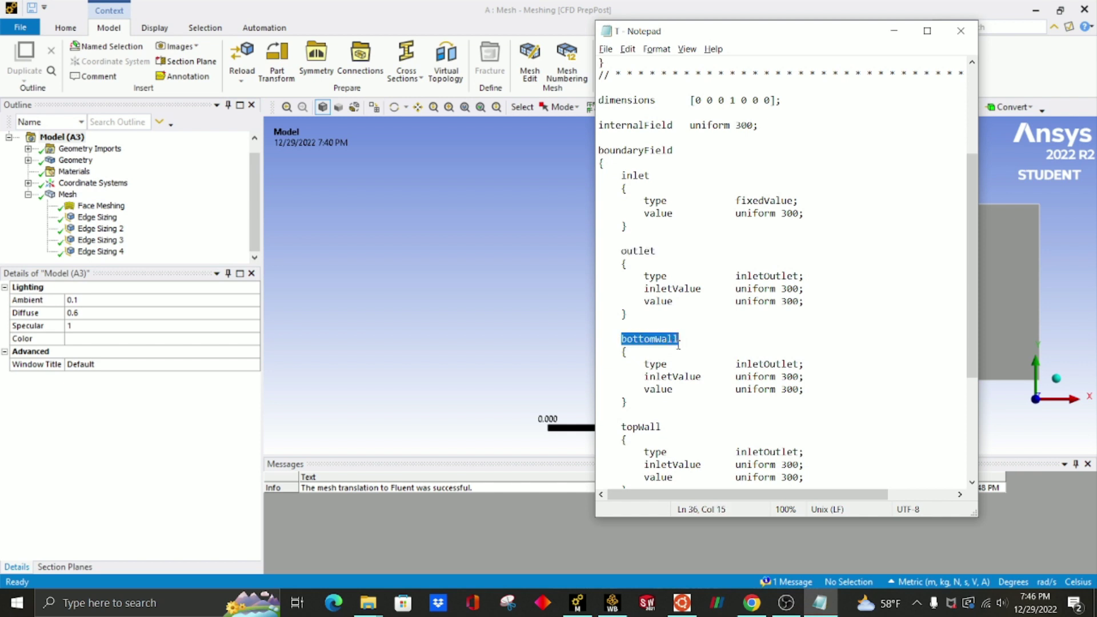
click(659, 427)
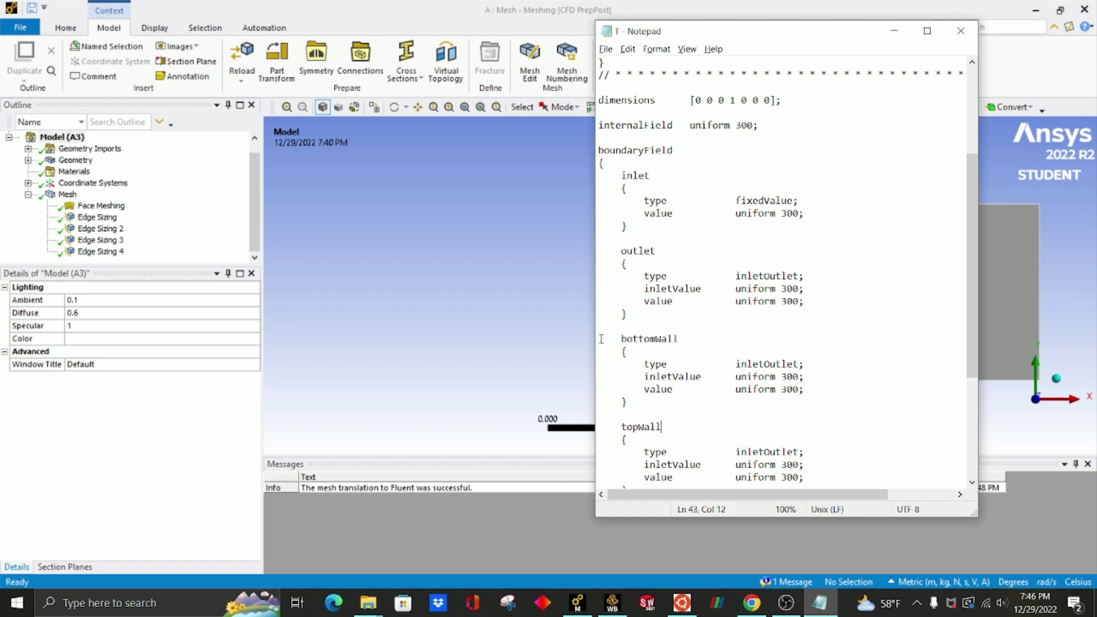
Switch to Ansys Meshing and create a named selection "inlet" from the vertical edge at the nozzle's entrance.
click(568, 328)
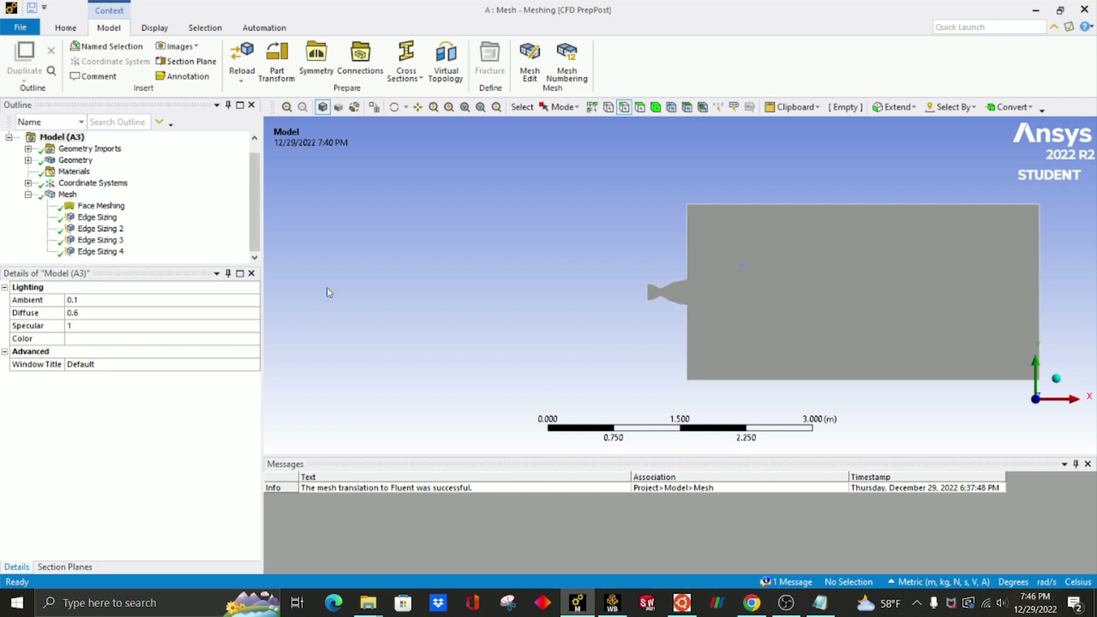
scroll(617, 334, up, 3)
scroll(594, 306, up, 1)
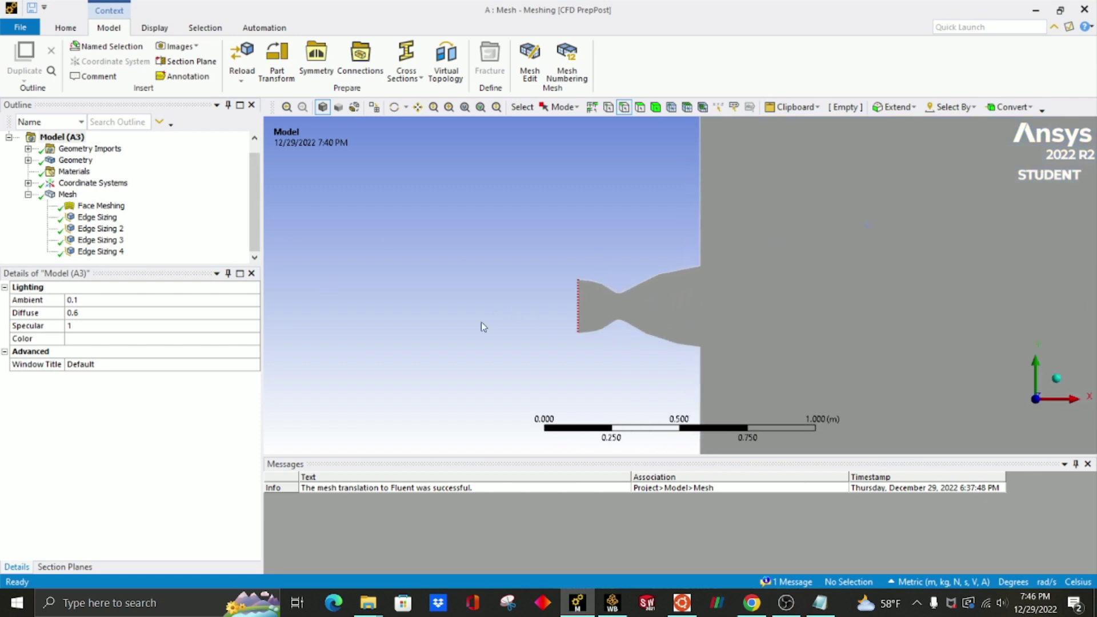
click(576, 314)
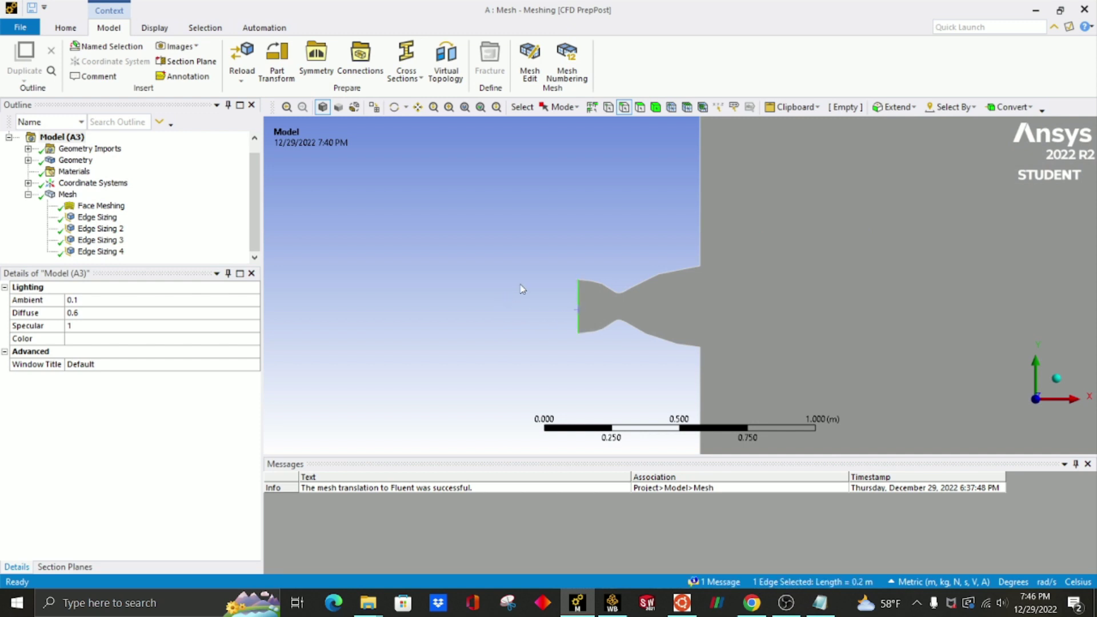
text(n)
text(inlet)
click(524, 405)
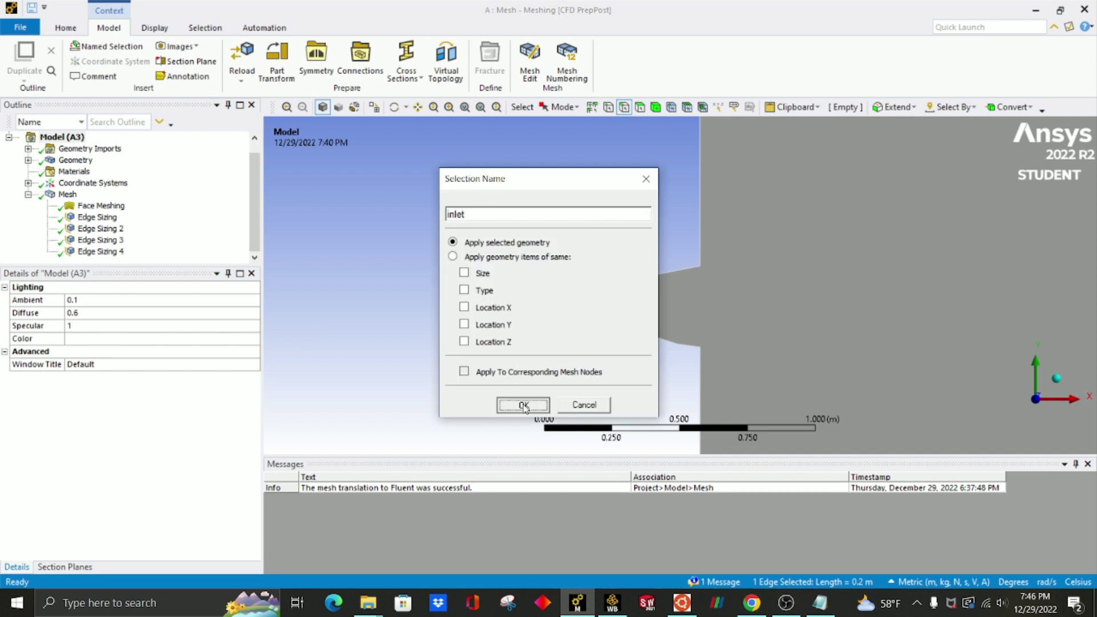
Create a named selection "outlet" from the rectangular domain's upper and lower edges and the two vertical edges beside the nozzle exit.
scroll(602, 331, down, 3)
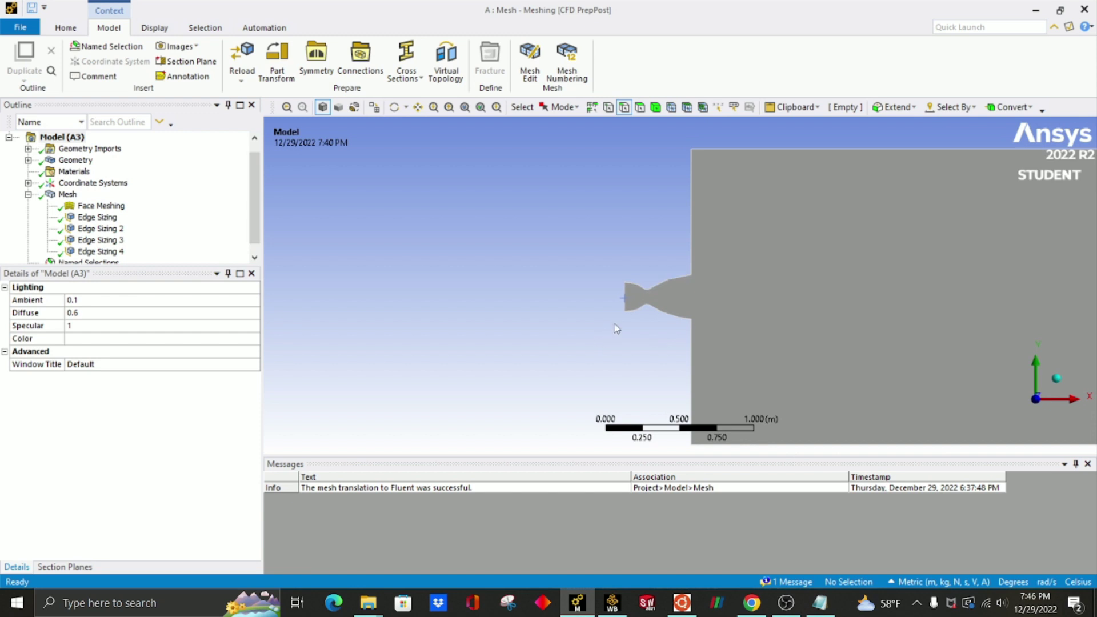
click(691, 249)
ctrl+click(796, 149)
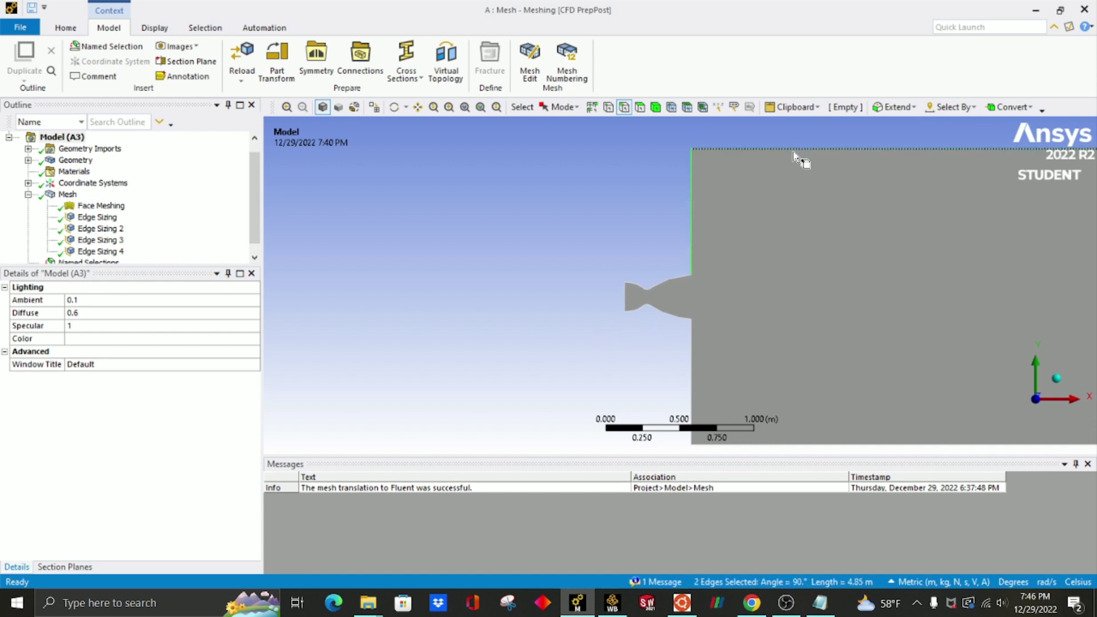
ctrl+click(689, 360)
scroll(690, 360, down, 2)
ctrl+click(757, 403)
text(no)
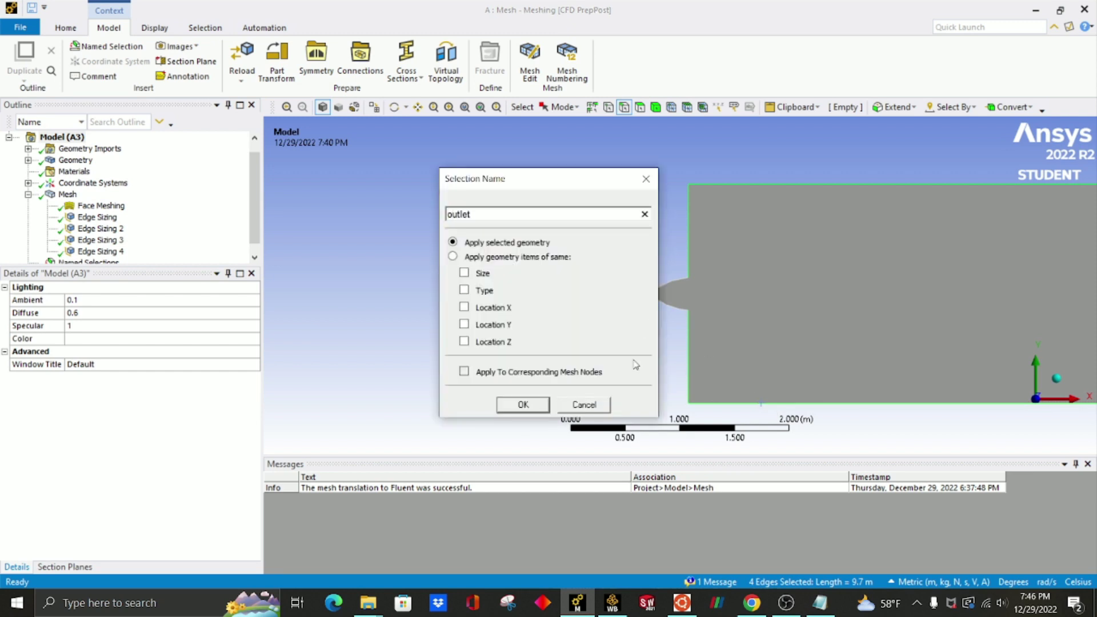
click(530, 407)
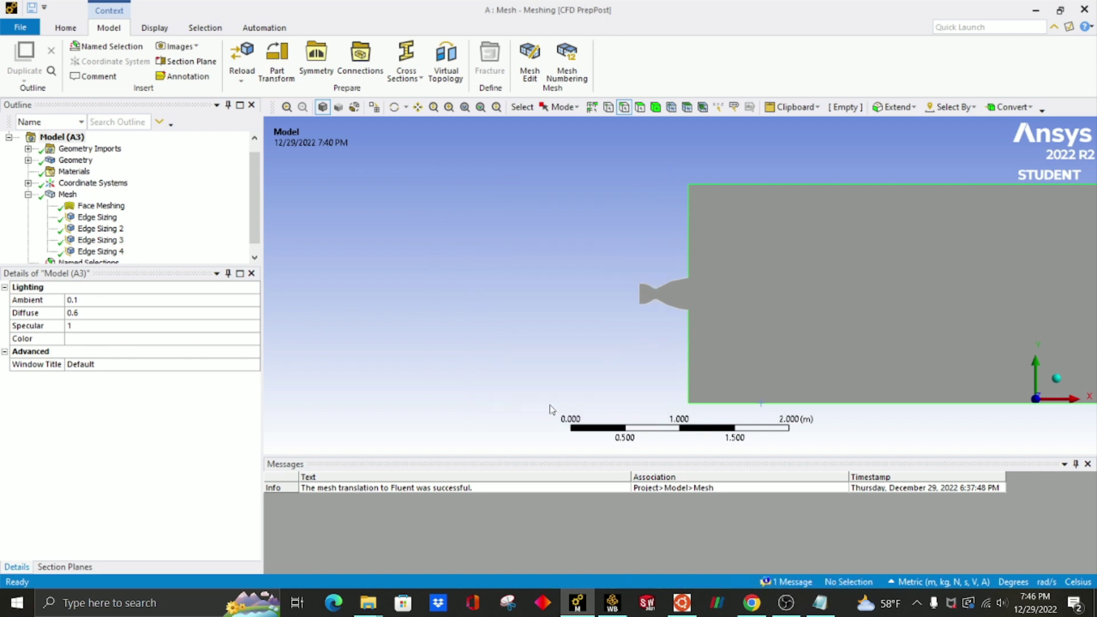
Create a named selection "bottomWall" from the rectangular domain's vertical edge opposite the nozzle.
click(557, 302)
scroll(749, 272, down, 2)
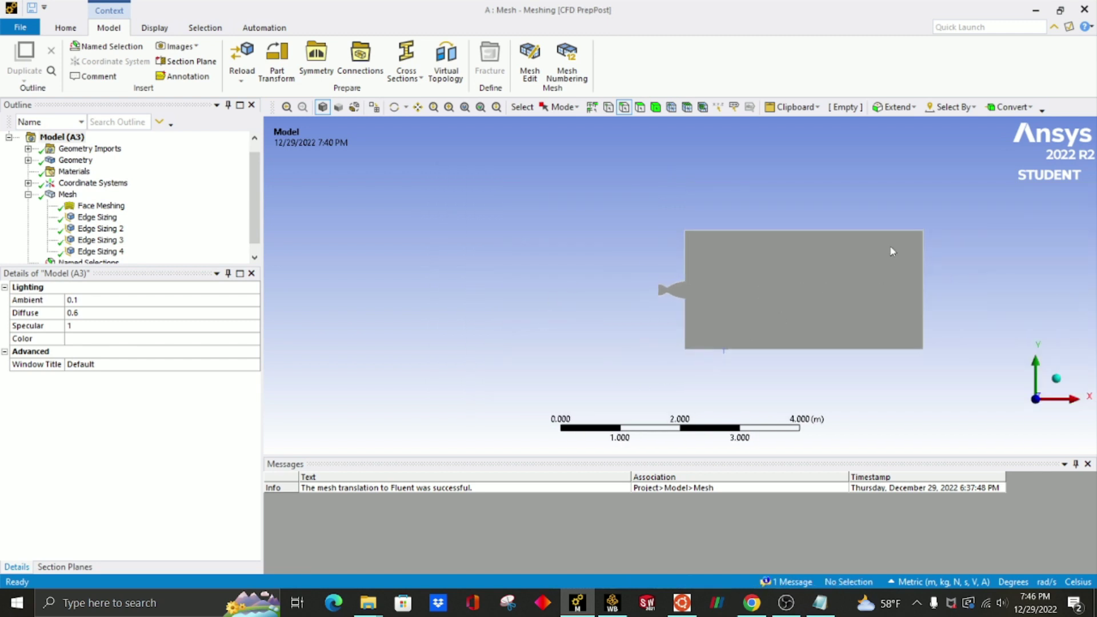
click(927, 286)
text(nbottomWa)
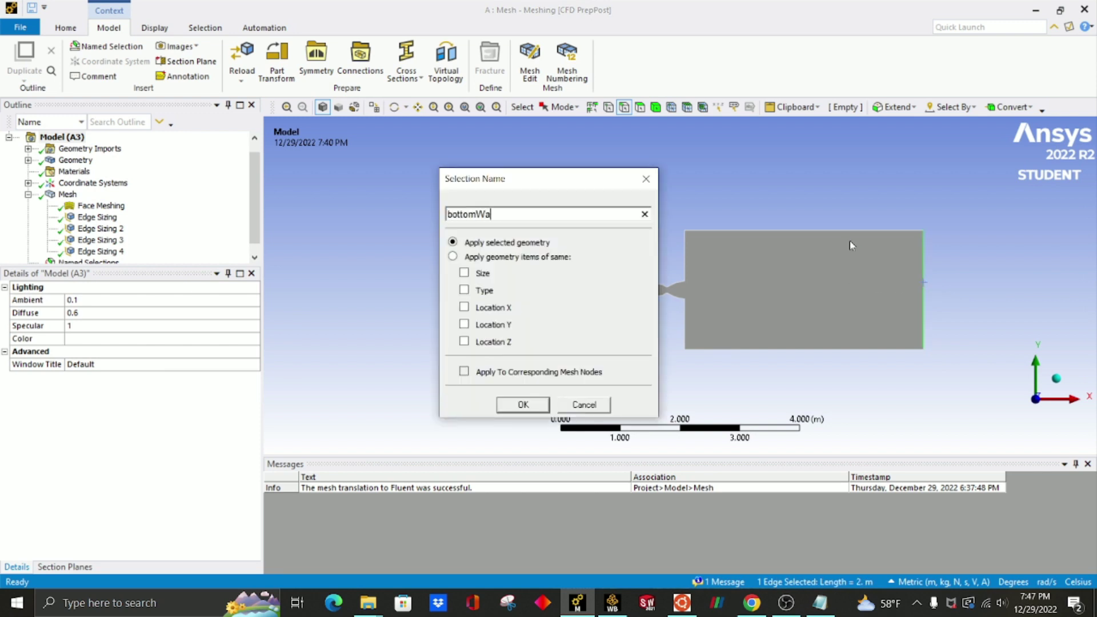
click(542, 404)
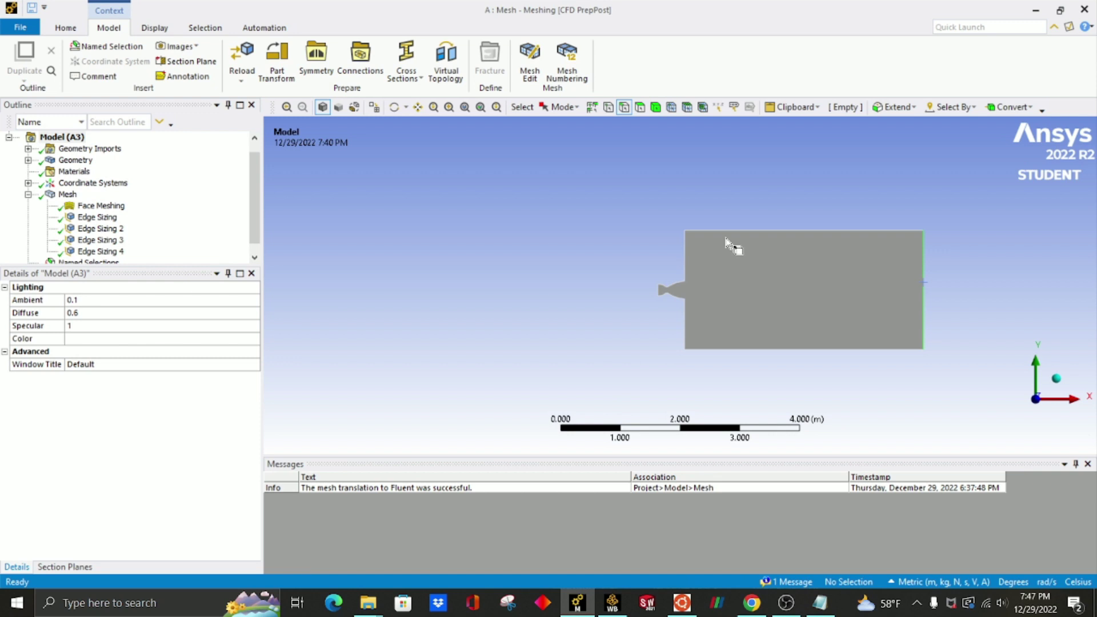
Create a named selection "prismWall" from the nozzle's upper and lower contour edges, checking the name against the T file.
scroll(683, 286, up, 3)
scroll(629, 298, up, 2)
click(680, 284)
ctrl+click(660, 317)
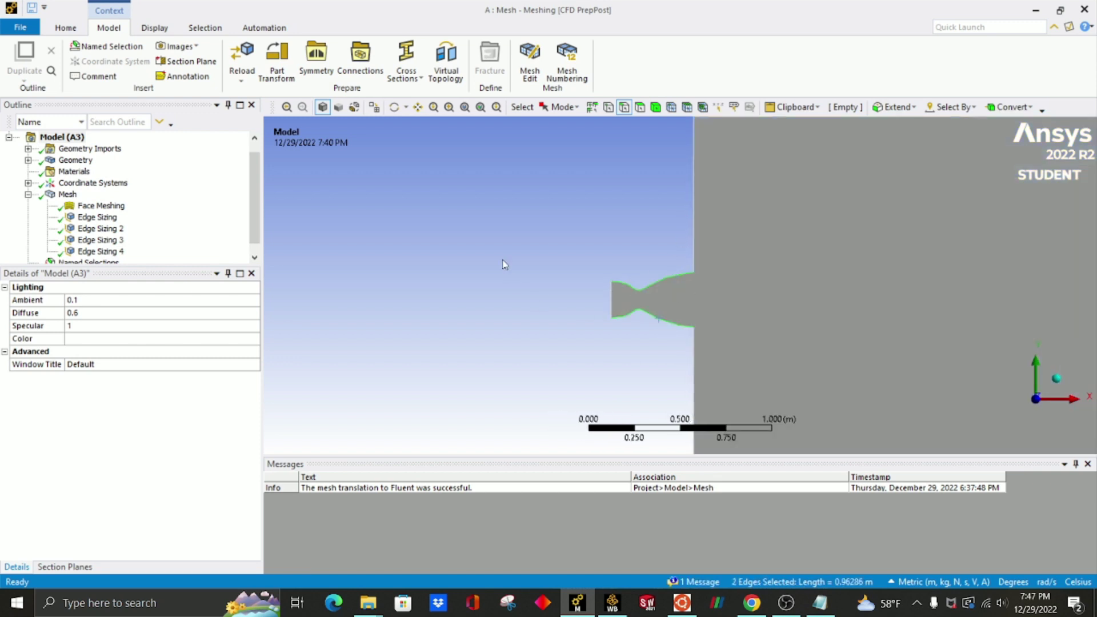
text(nprismWa)
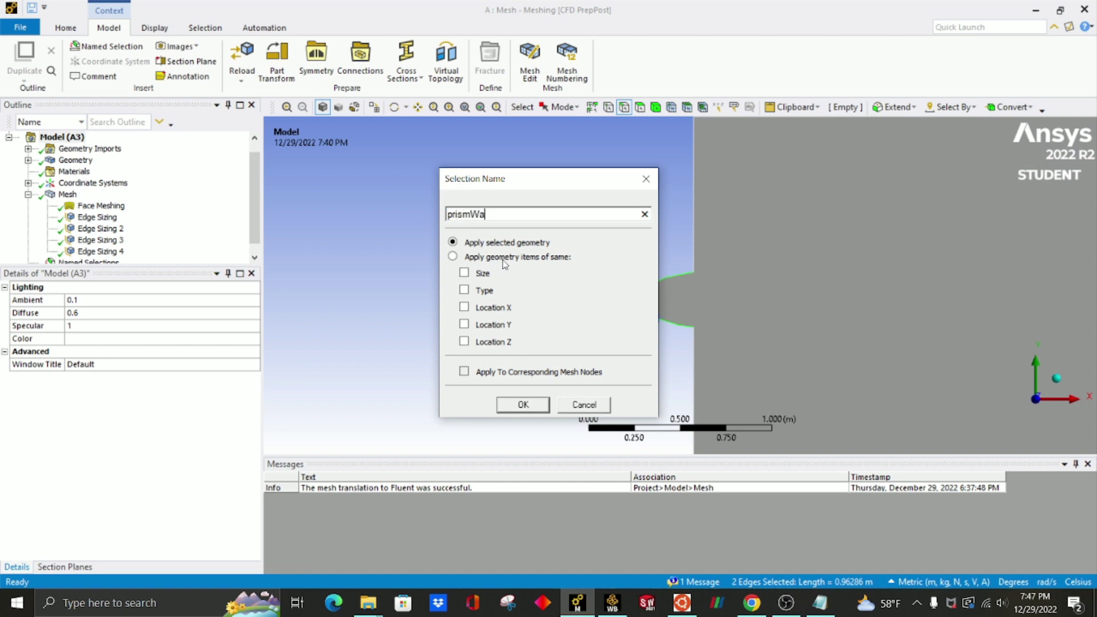
text(ll)
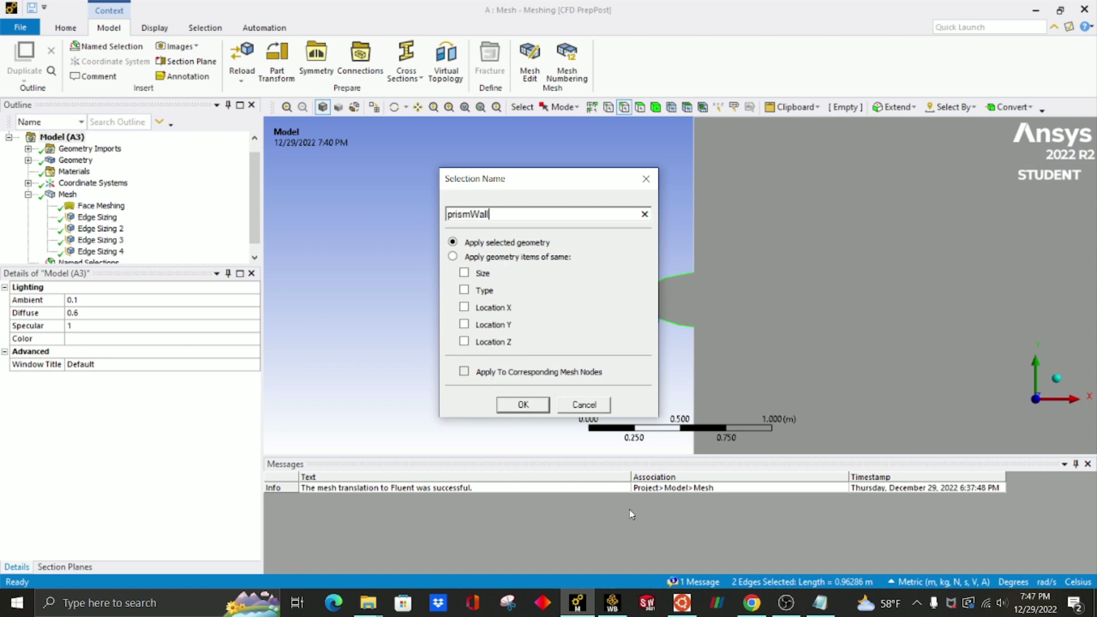
click(820, 602)
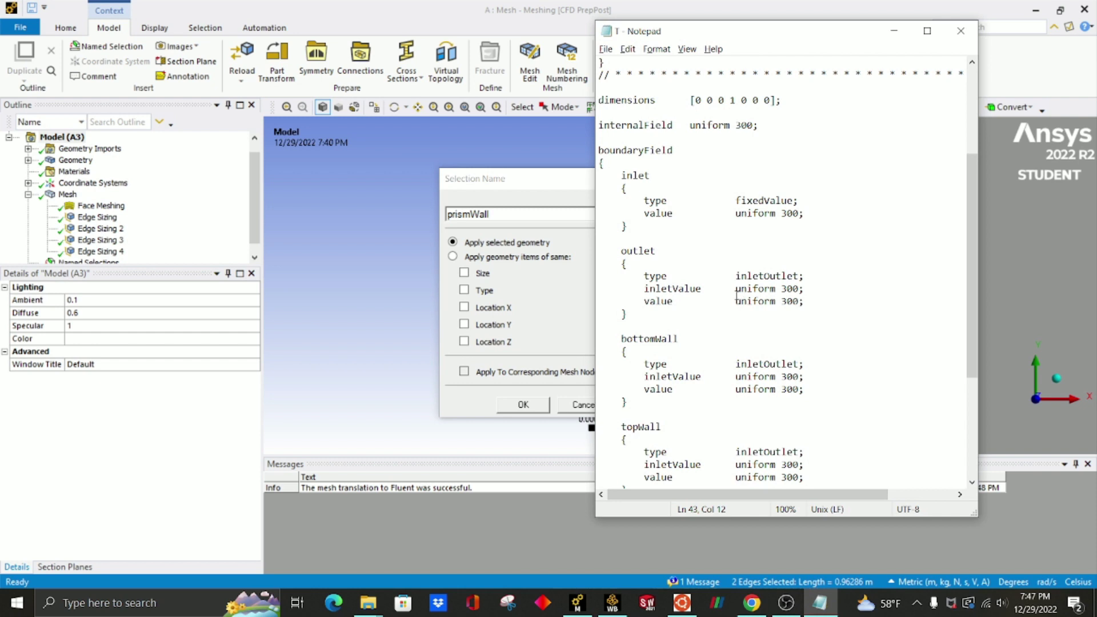
scroll(736, 296, down, 3)
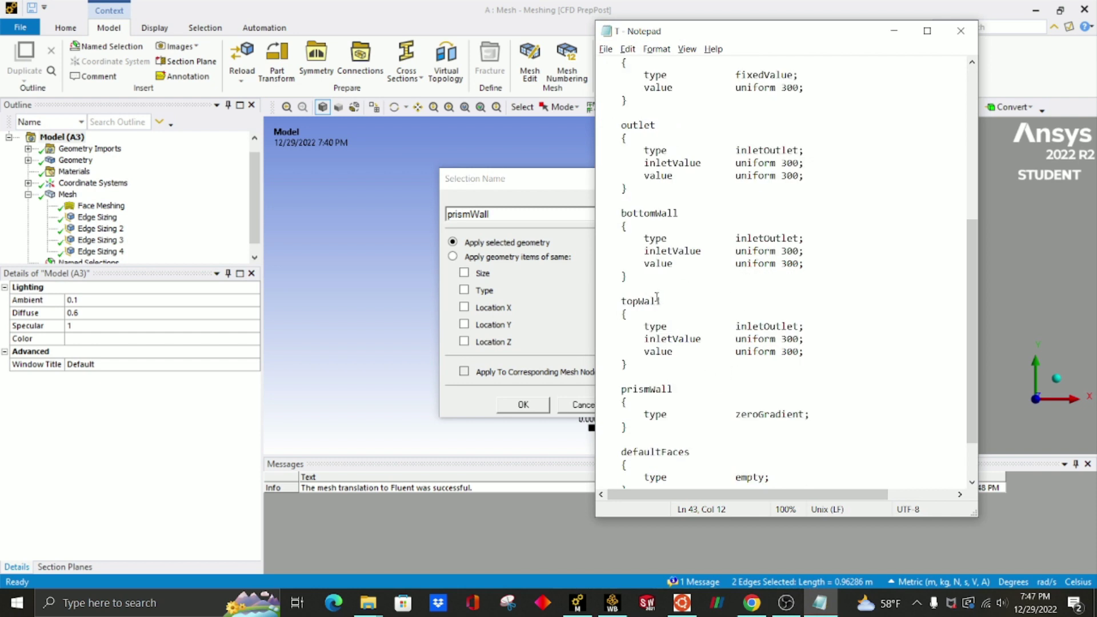
click(510, 216)
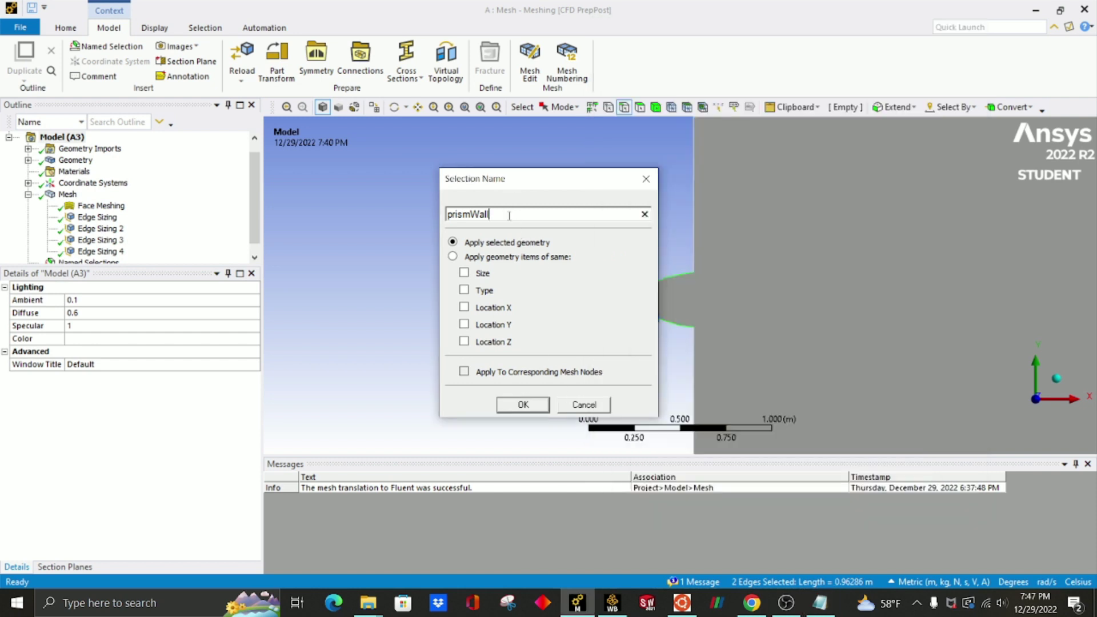
click(530, 410)
Enable face selection and create a named selection "defaultFaces" from the whole nozzle domain face.
scroll(653, 363, down, 2)
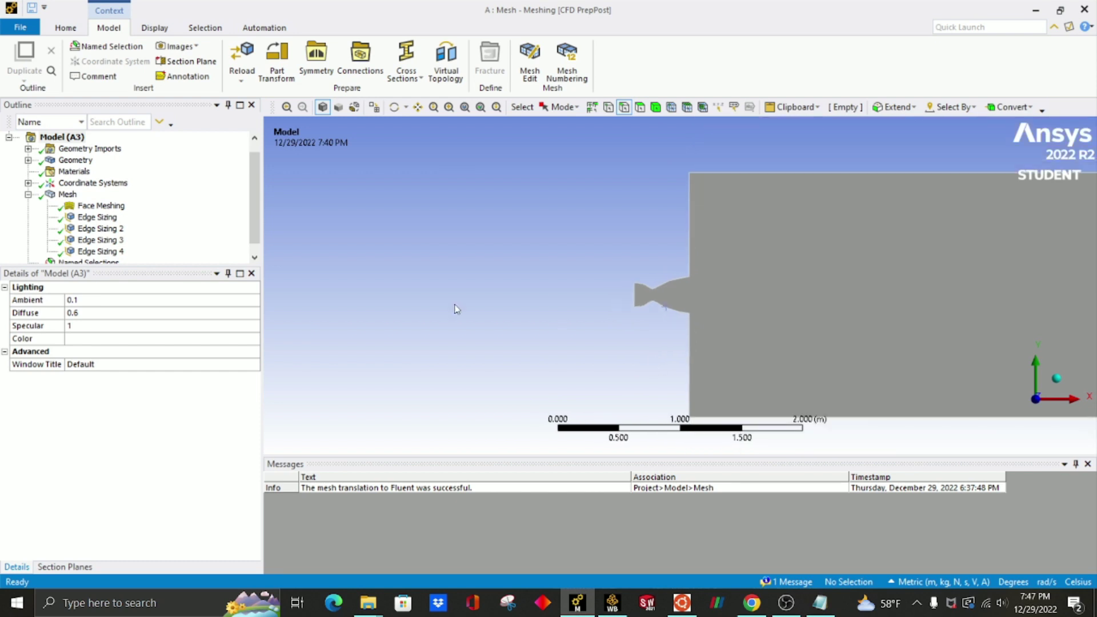
scroll(28, 251, down, 2)
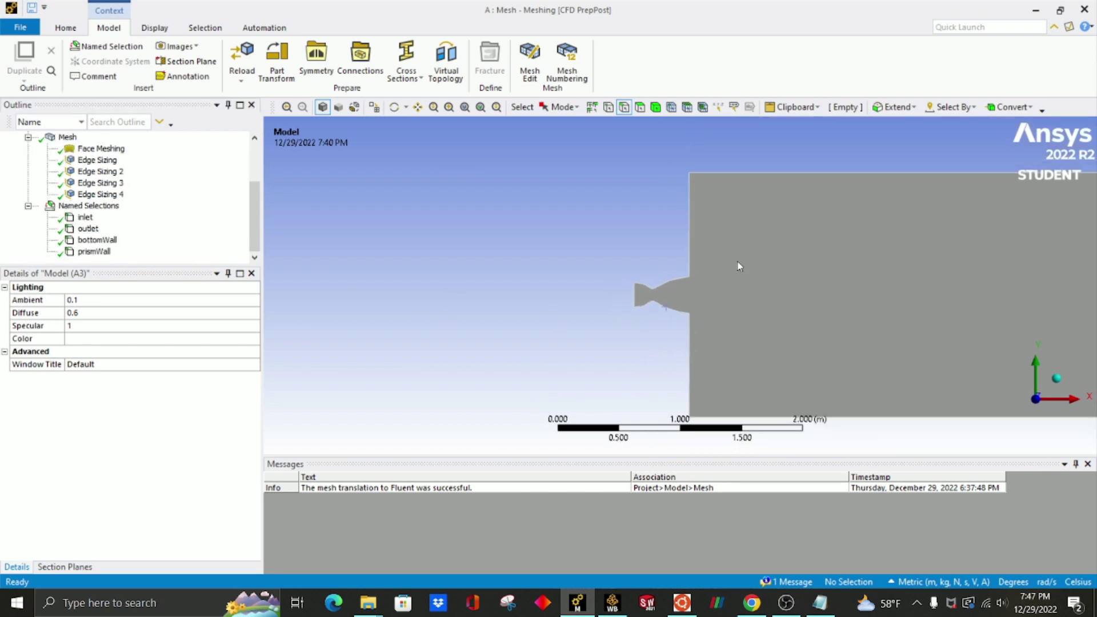
scroll(718, 251, down, 1)
click(639, 107)
click(805, 266)
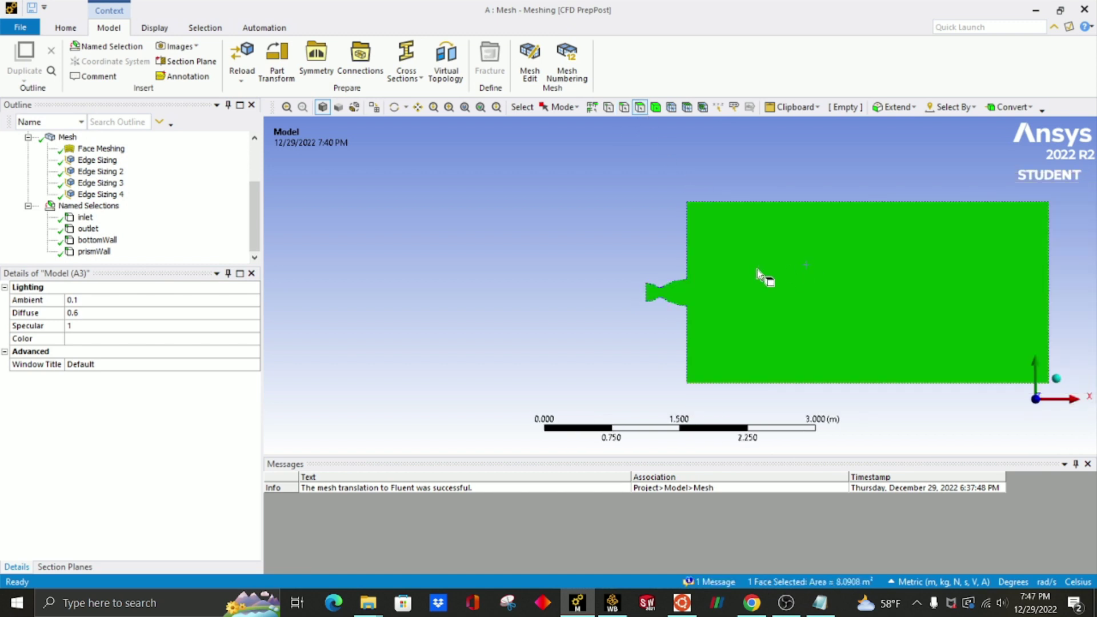
text(n)
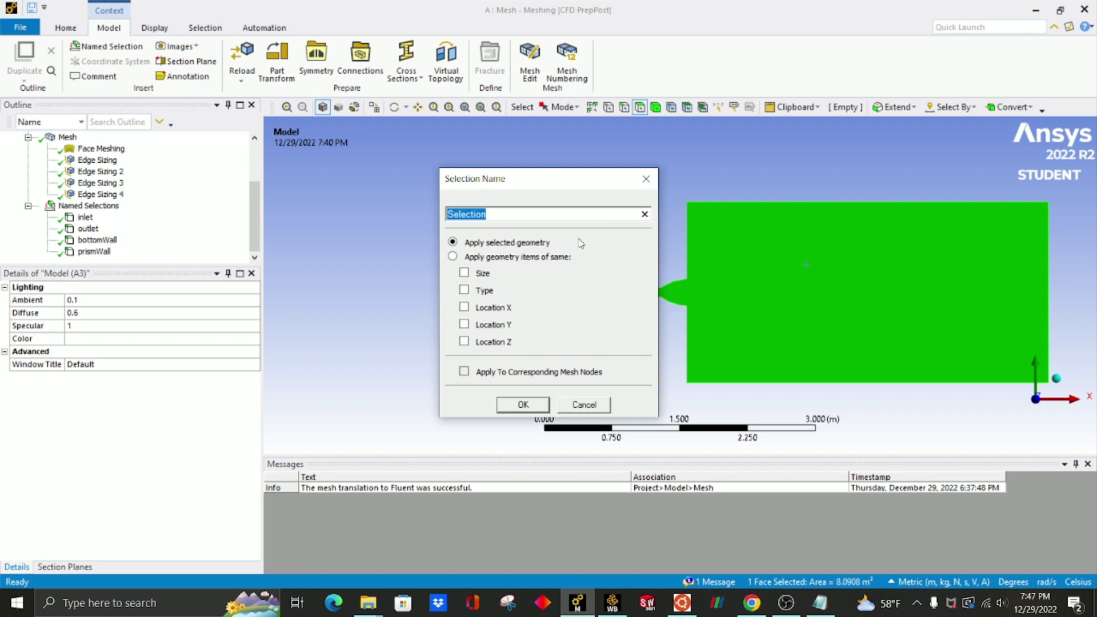
text(defaultFaces)
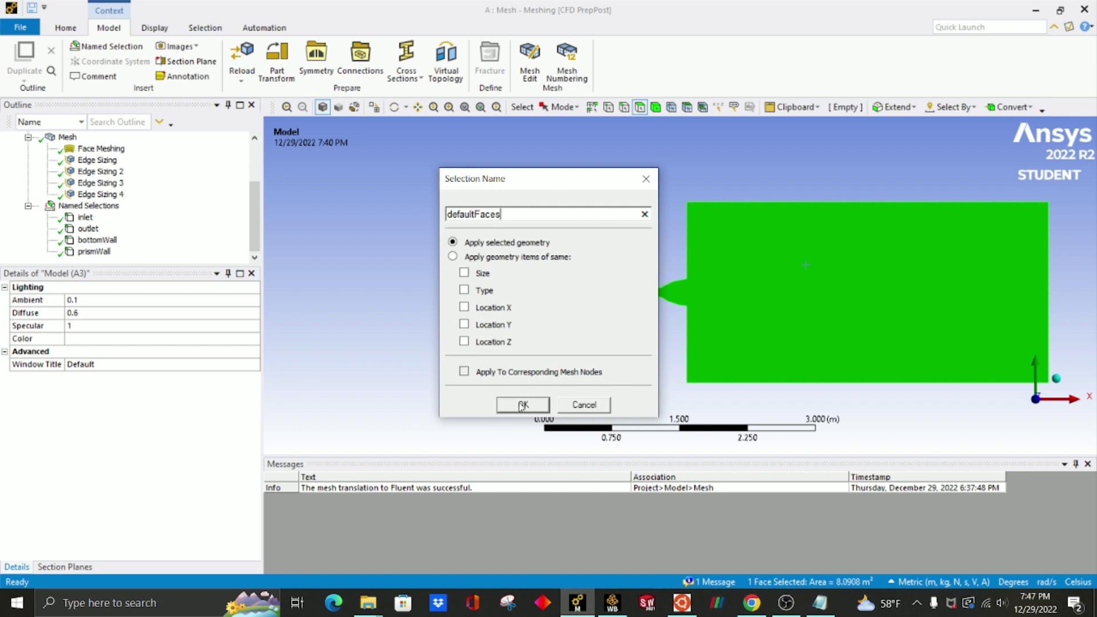
click(522, 404)
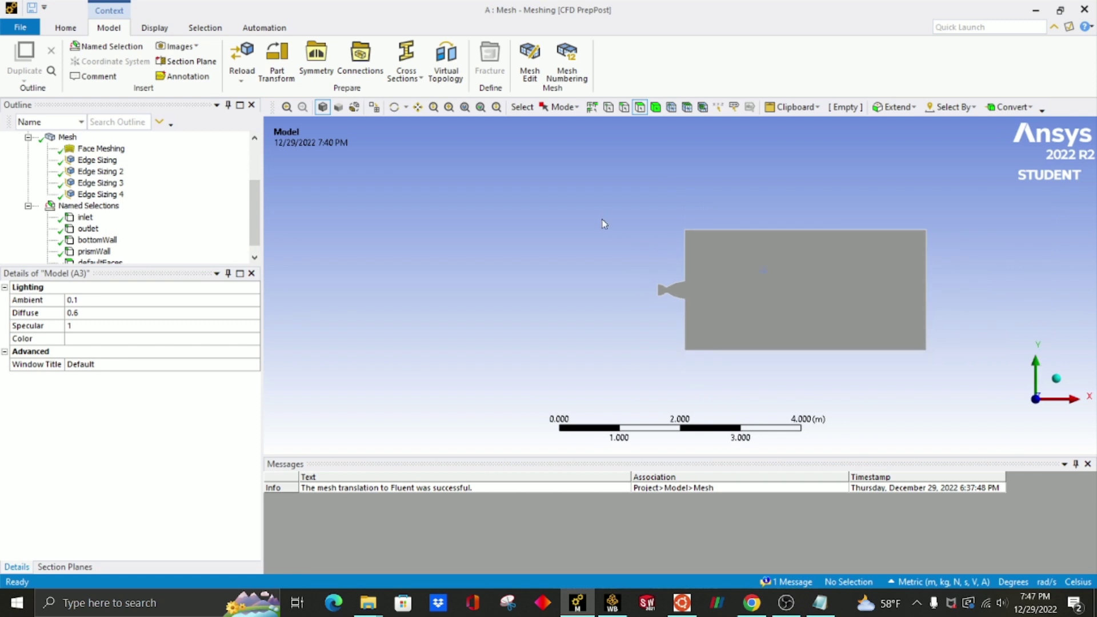
Review the edges and face assigned to the inlet, outlet, bottomWall, prismWall and defaultFaces named selections.
scroll(114, 229, down, 1)
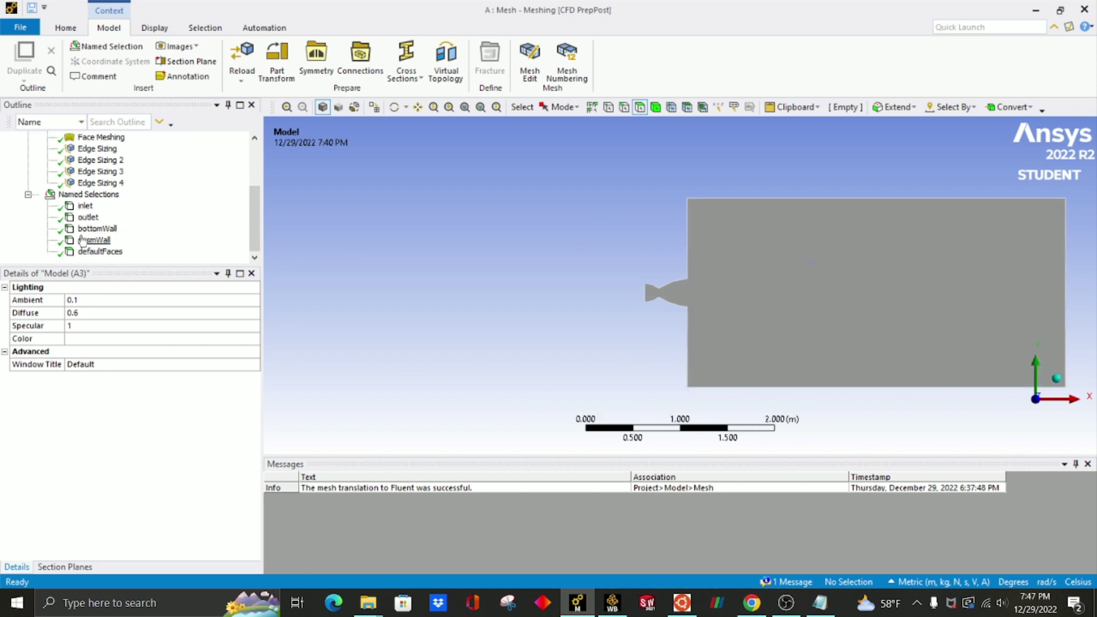
click(85, 206)
click(88, 218)
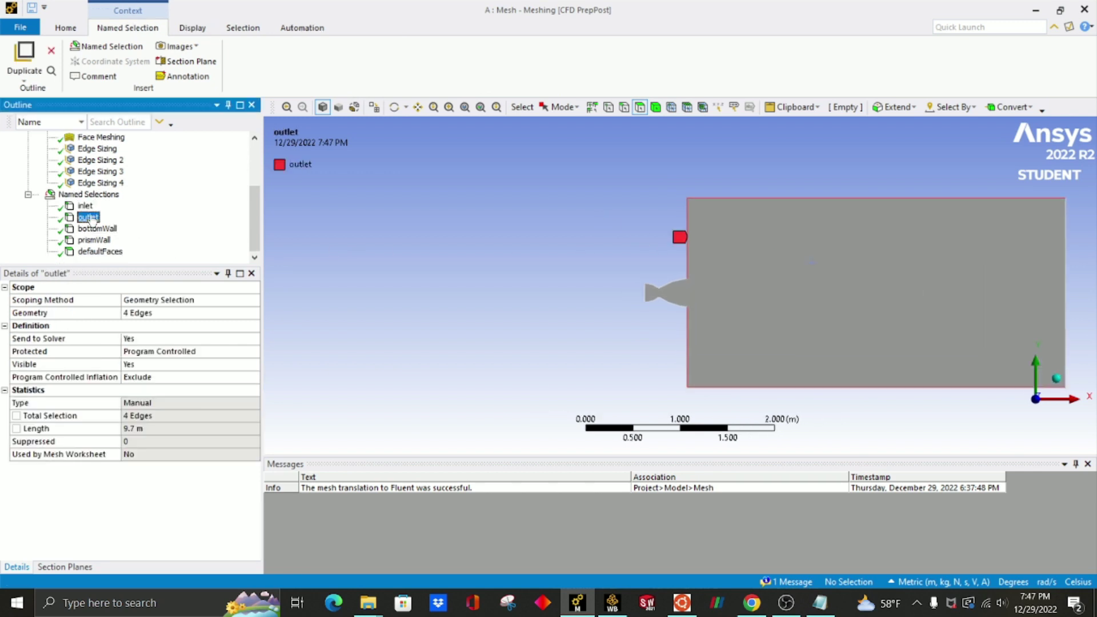
click(97, 229)
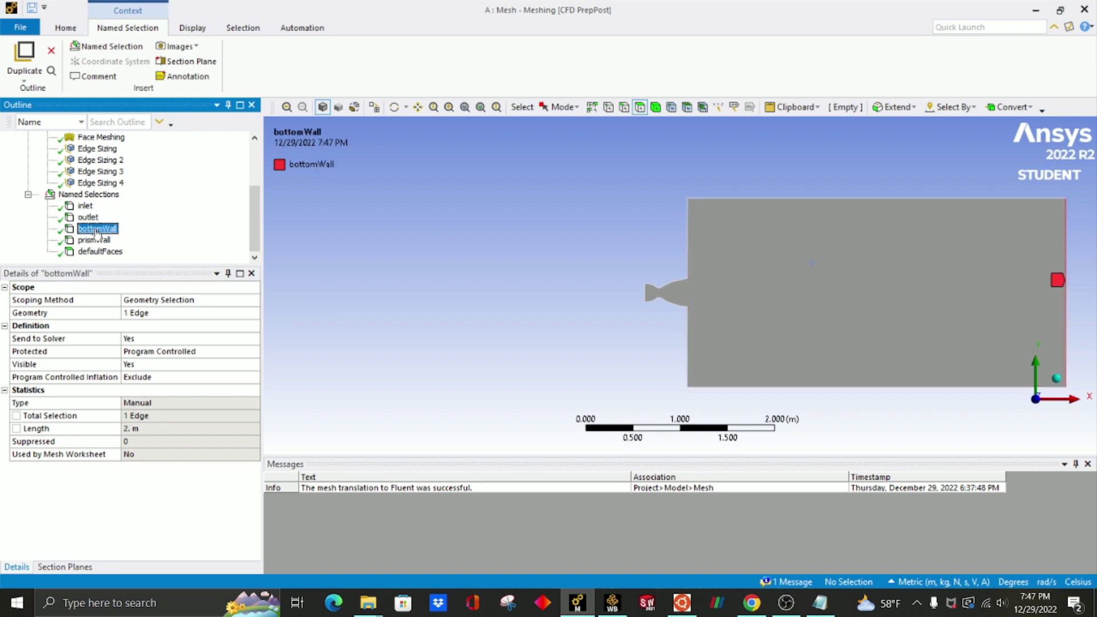
click(95, 240)
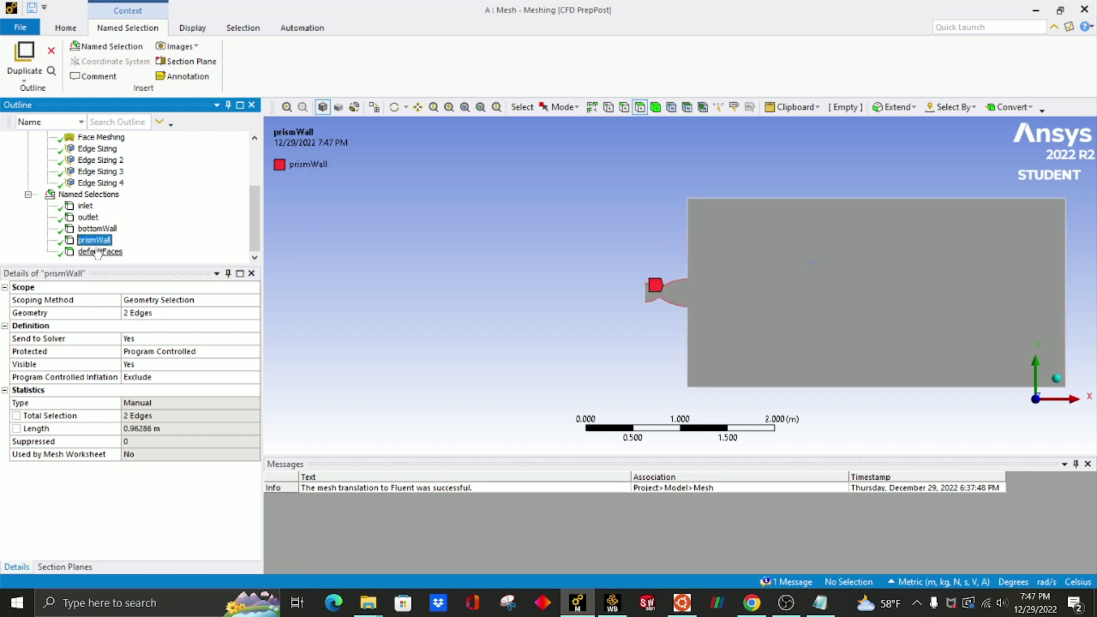
click(98, 253)
Examine the scoped edges and division counts of the four edge sizings in the mesh.
scroll(183, 212, up, 3)
scroll(185, 213, down, 2)
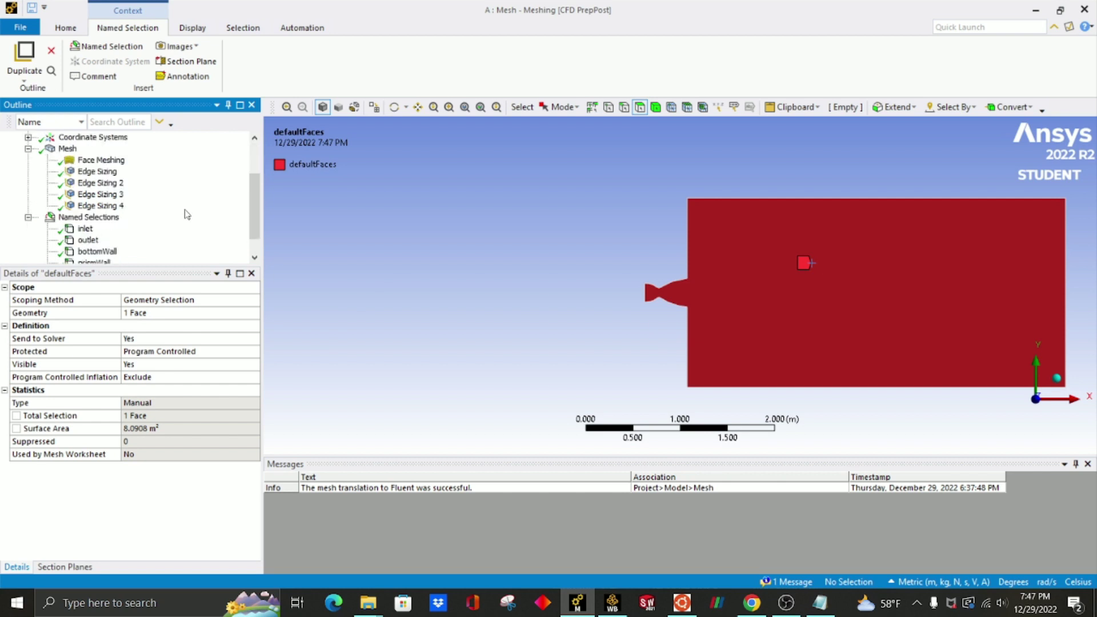
click(99, 171)
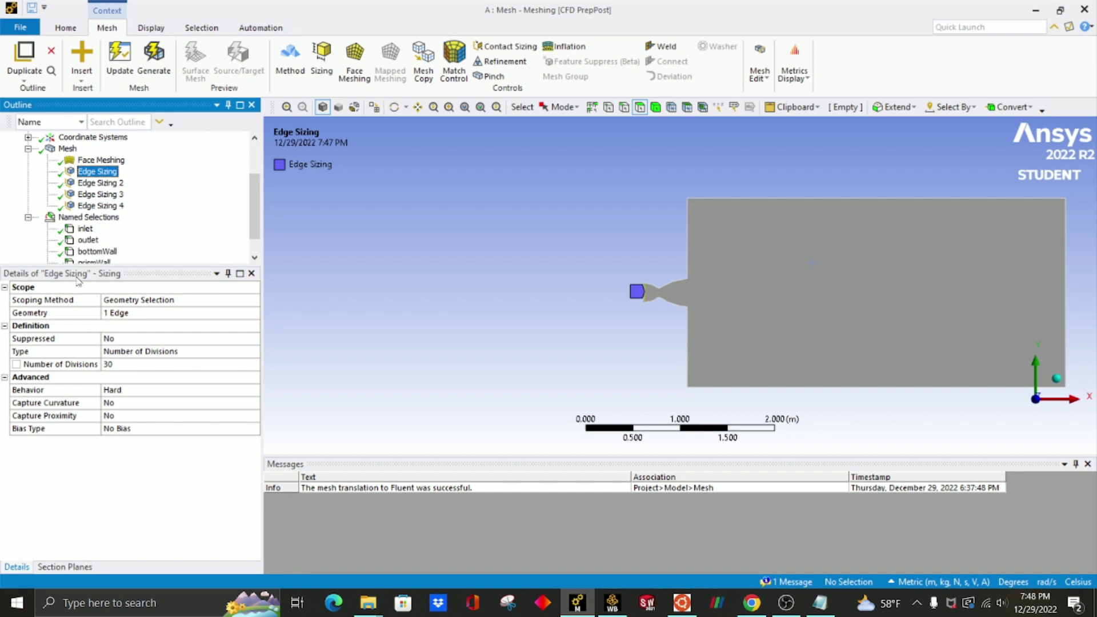
key(Up)
key(Up)
key(Down)
key(Down)
click(117, 183)
scroll(657, 291, up, 3)
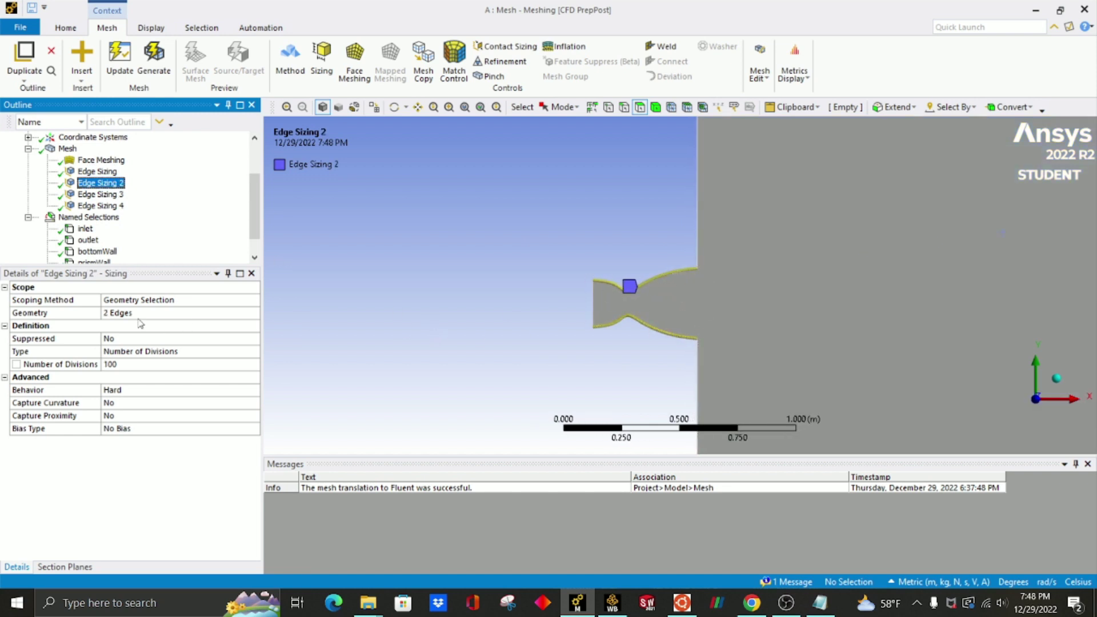
click(98, 194)
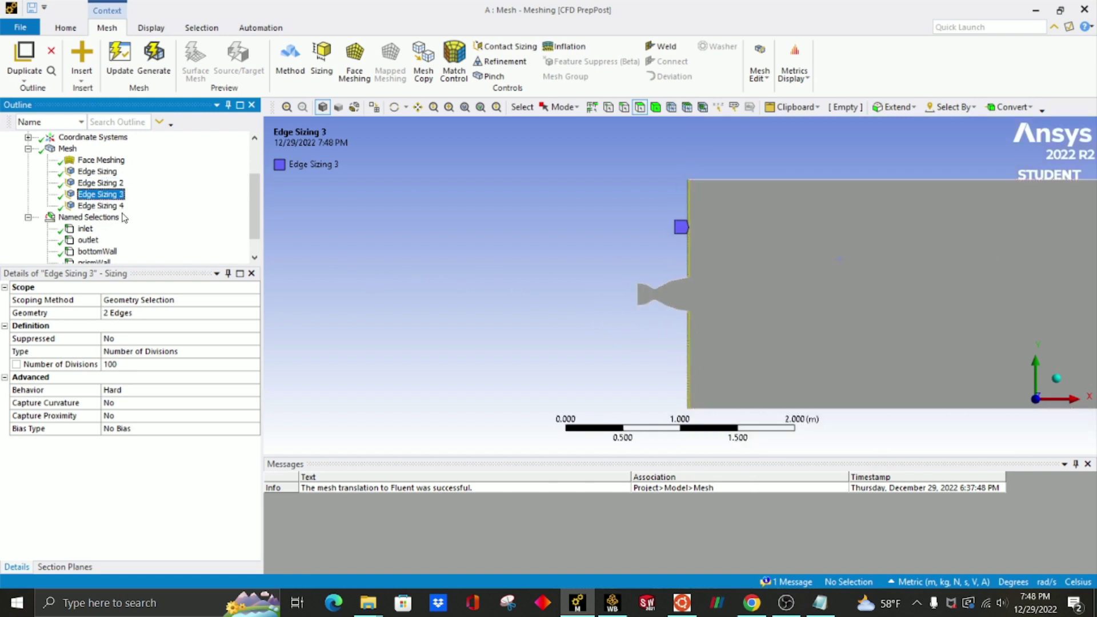
click(117, 206)
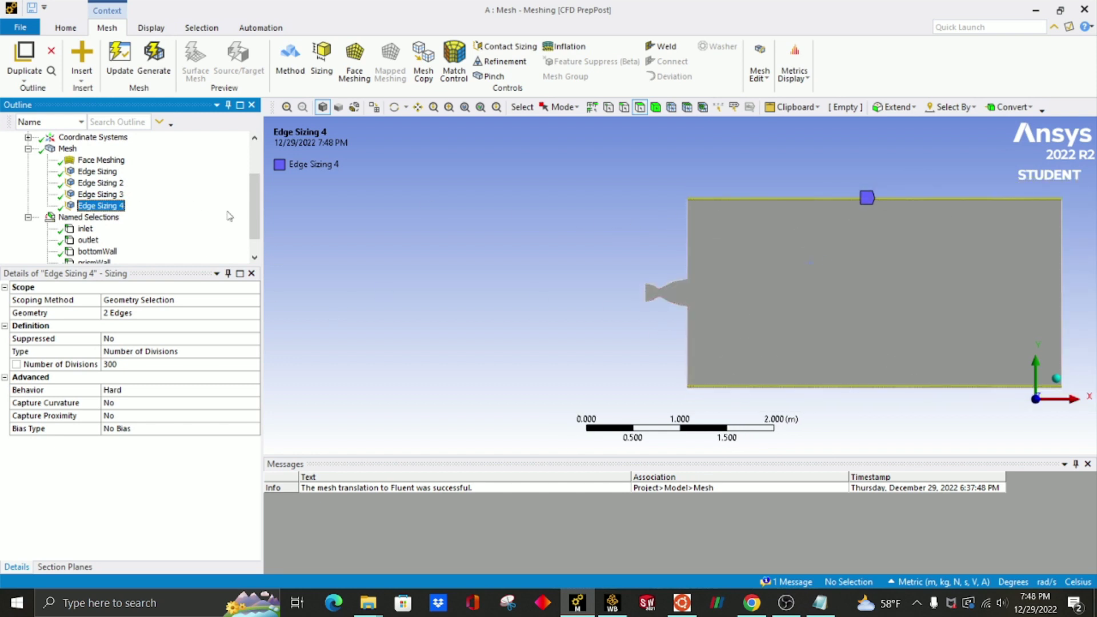
Inspect the face meshing's scope and the generated mesh around the nozzle and rectangular domain.
click(92, 161)
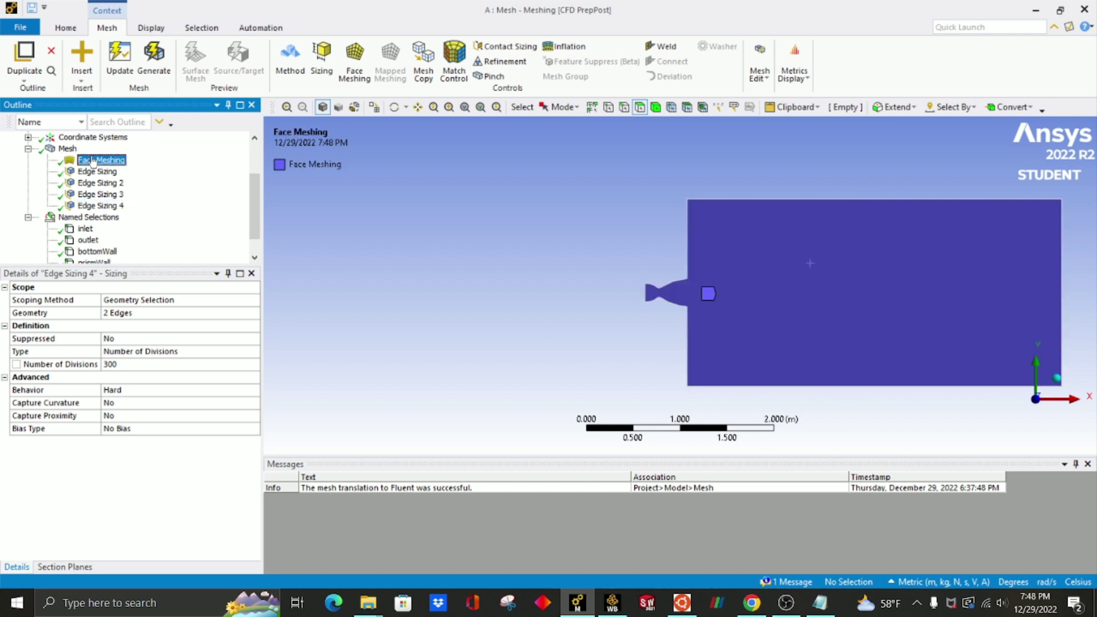
scroll(594, 300, up, 2)
click(67, 149)
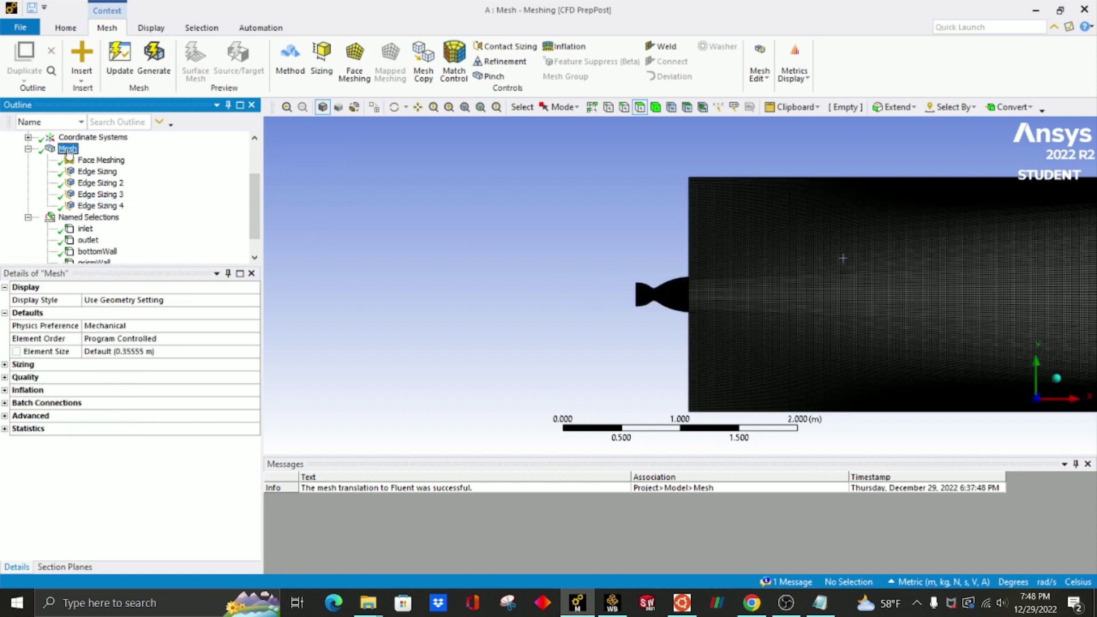
scroll(727, 264, up, 3)
scroll(728, 264, down, 2)
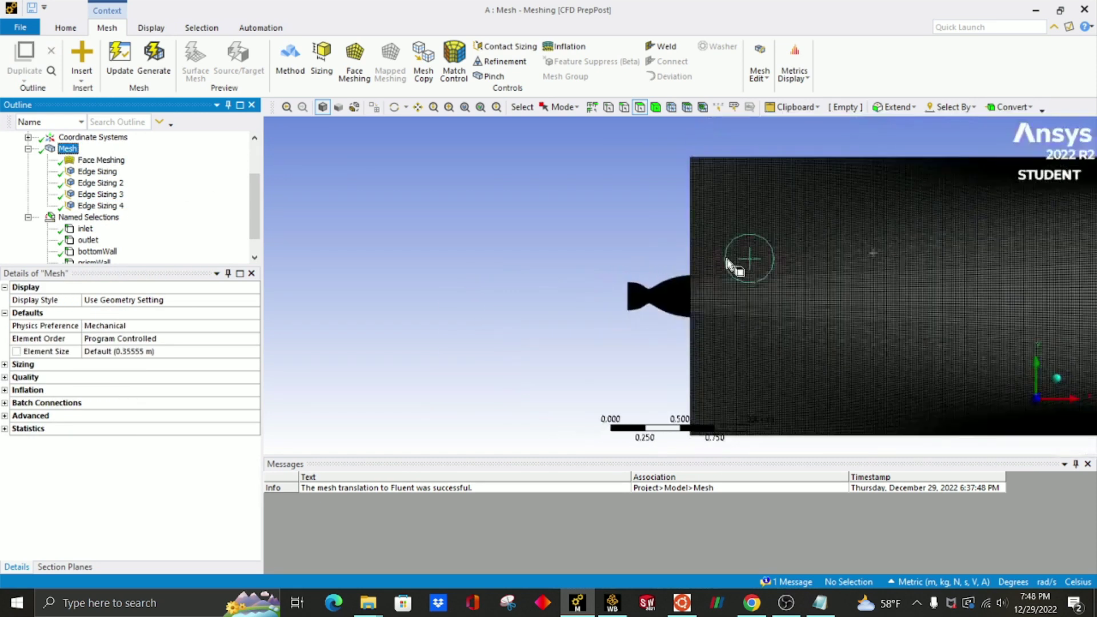
Check the Ansys Fluent input file format in the meshing export options.
click(1069, 27)
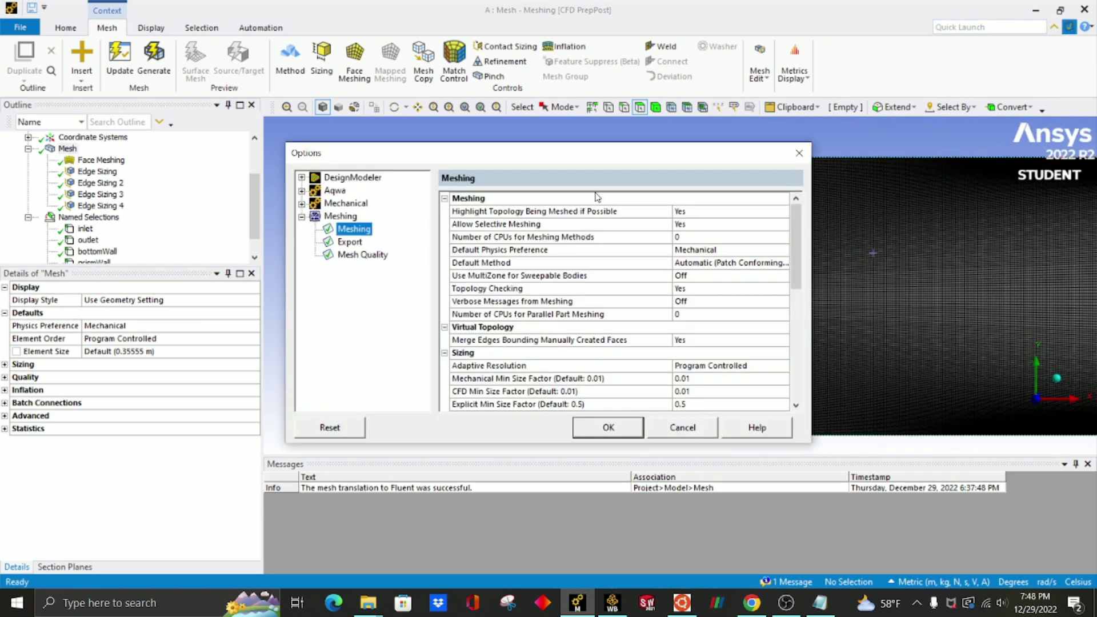
click(348, 242)
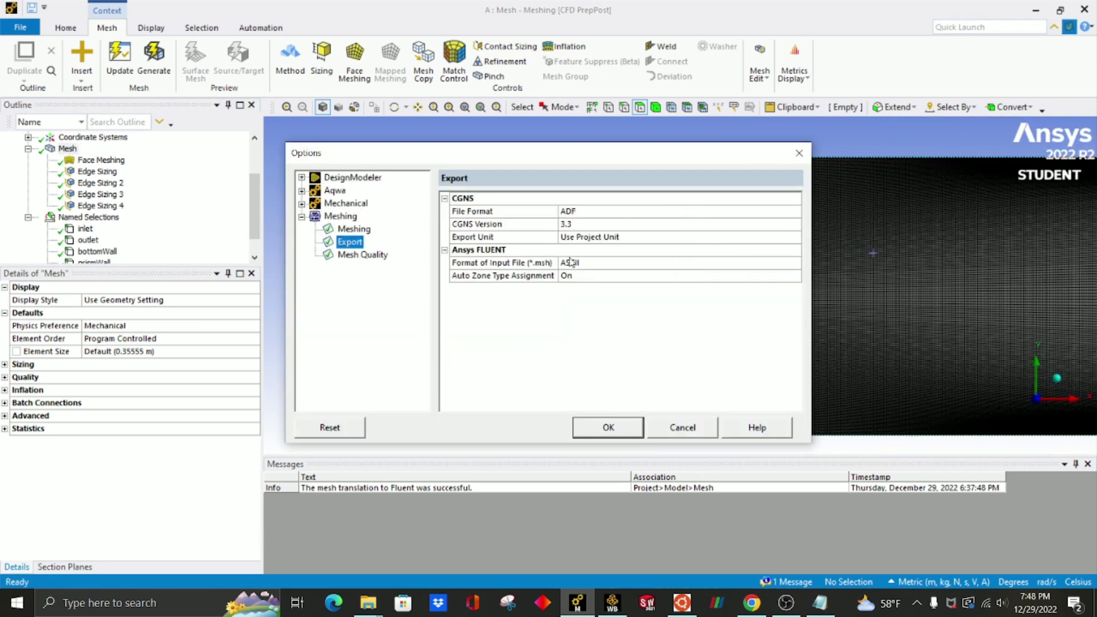
click(609, 426)
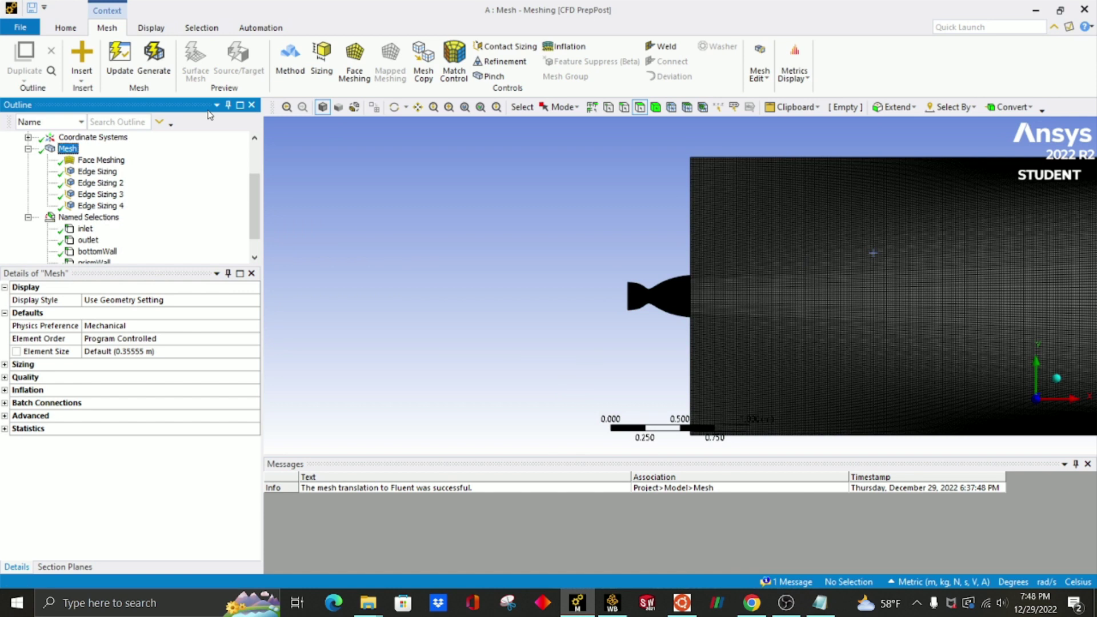
Export the mesh as a FLUENT input file named BellTutorialMesh to the Downloads folder, replacing the existing file.
click(8, 24)
click(29, 326)
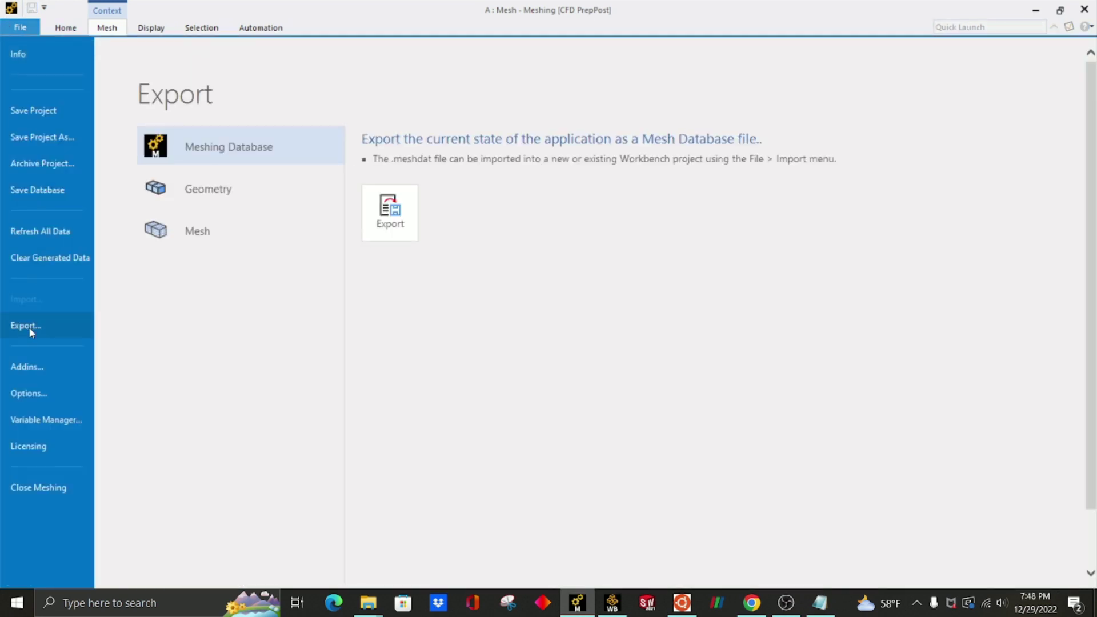
click(232, 222)
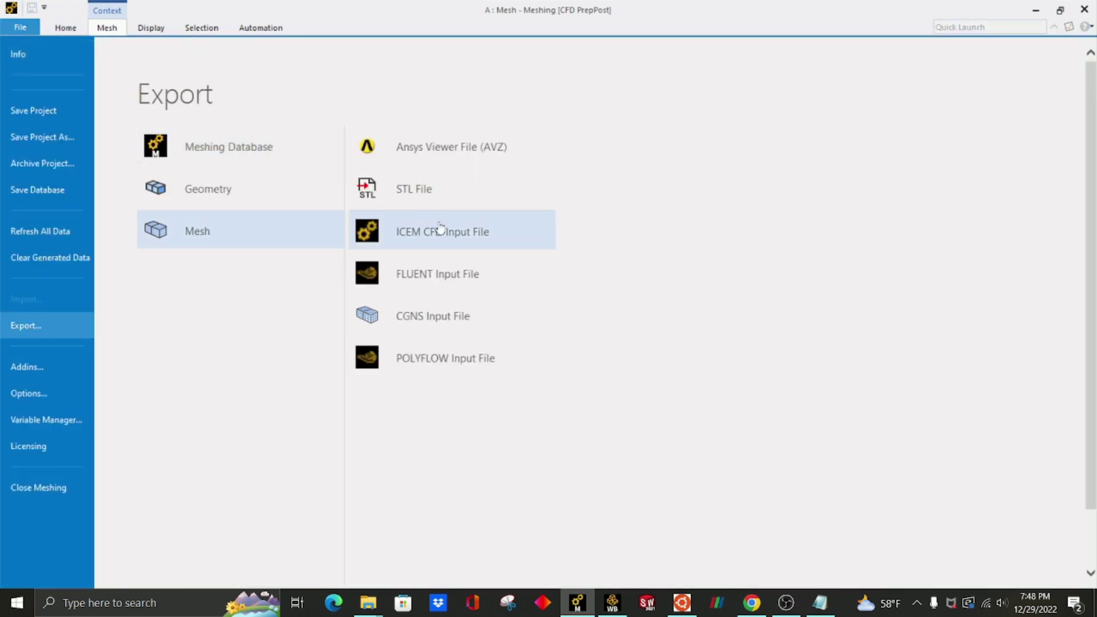
click(427, 286)
click(599, 223)
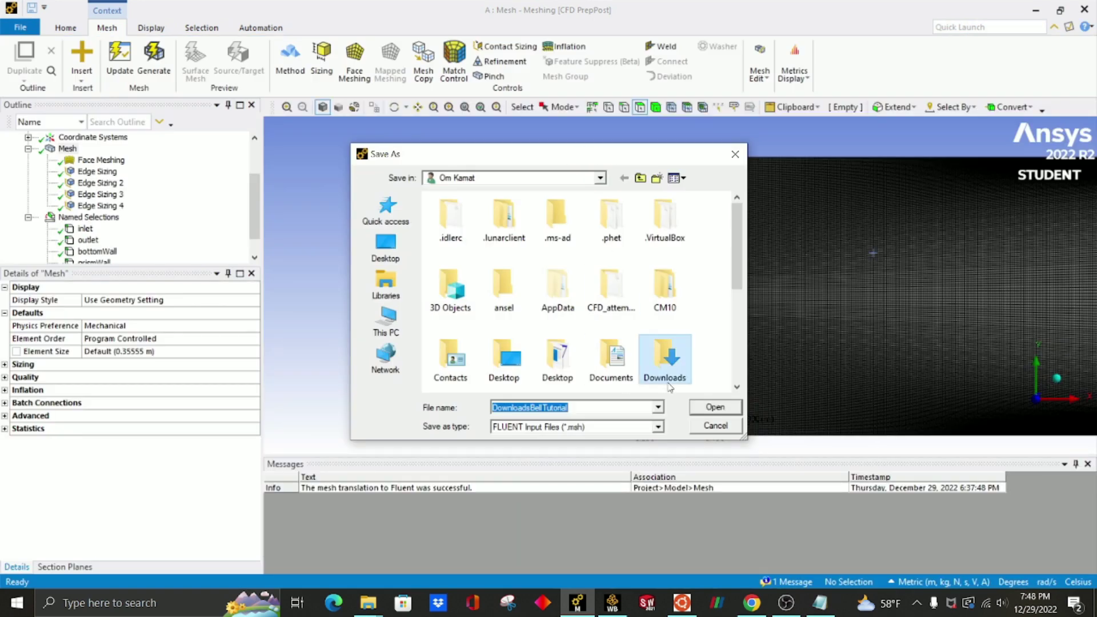
double_click(667, 379)
key(ctrl+a)
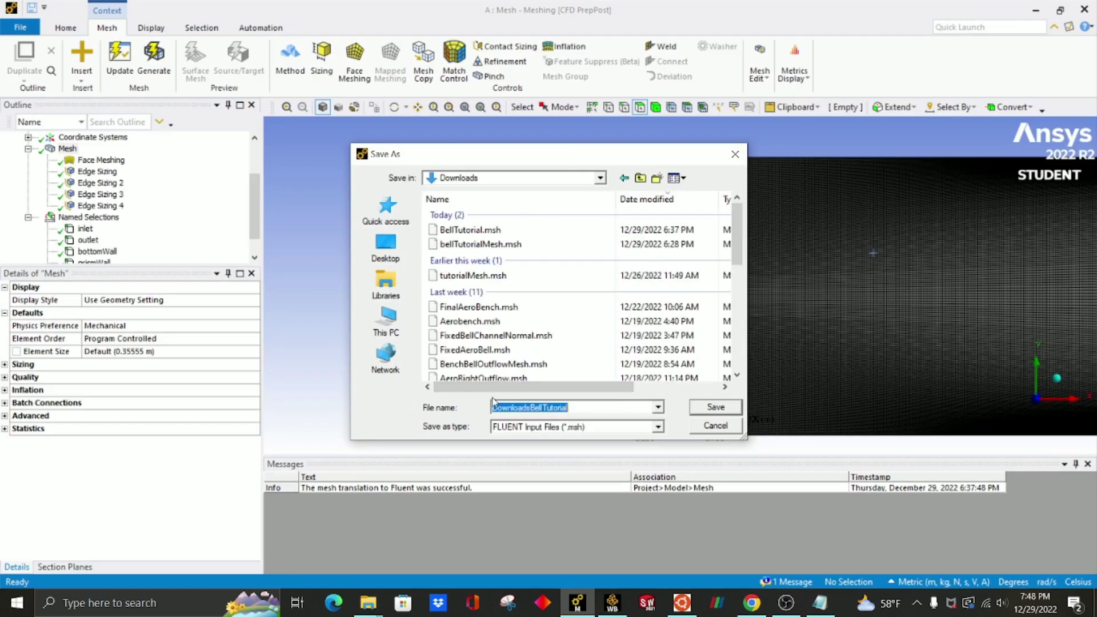
text(BellTu)
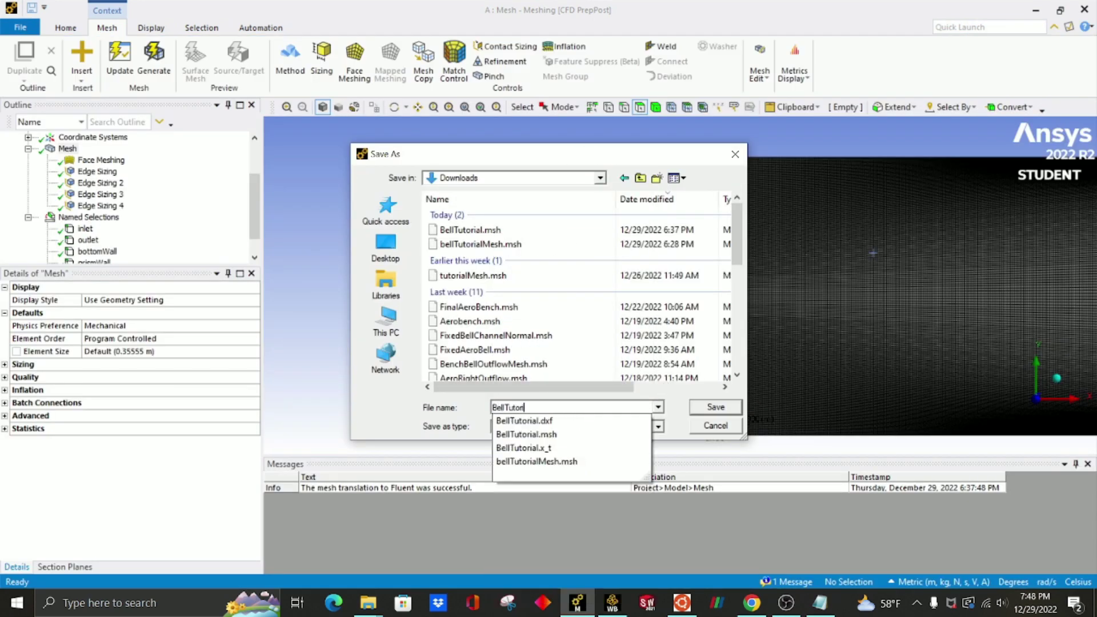
text(torialMesh)
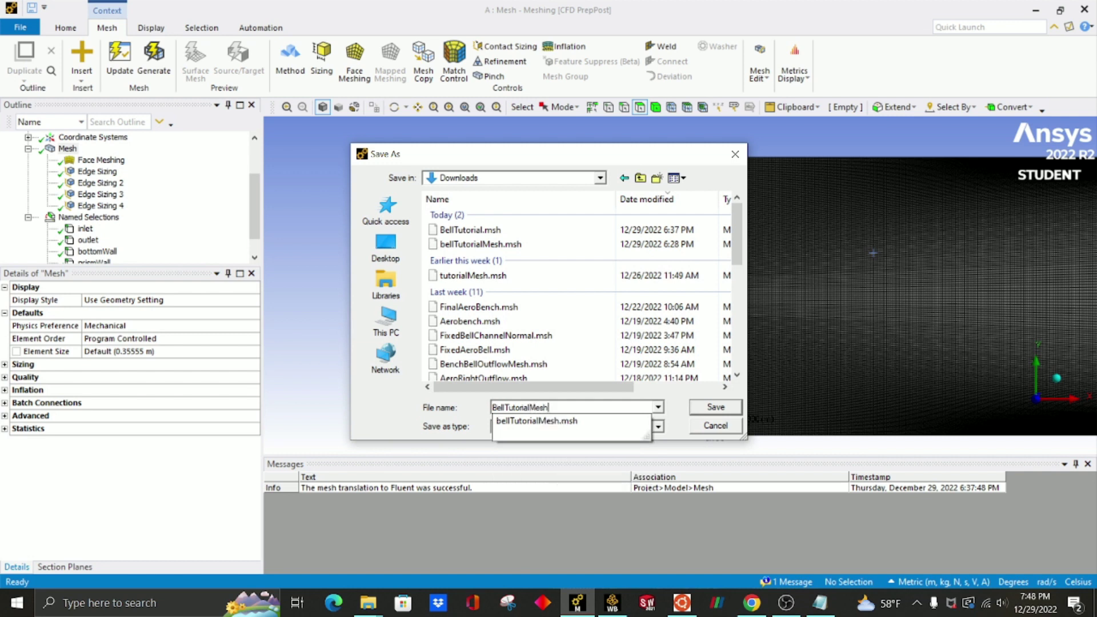
click(716, 407)
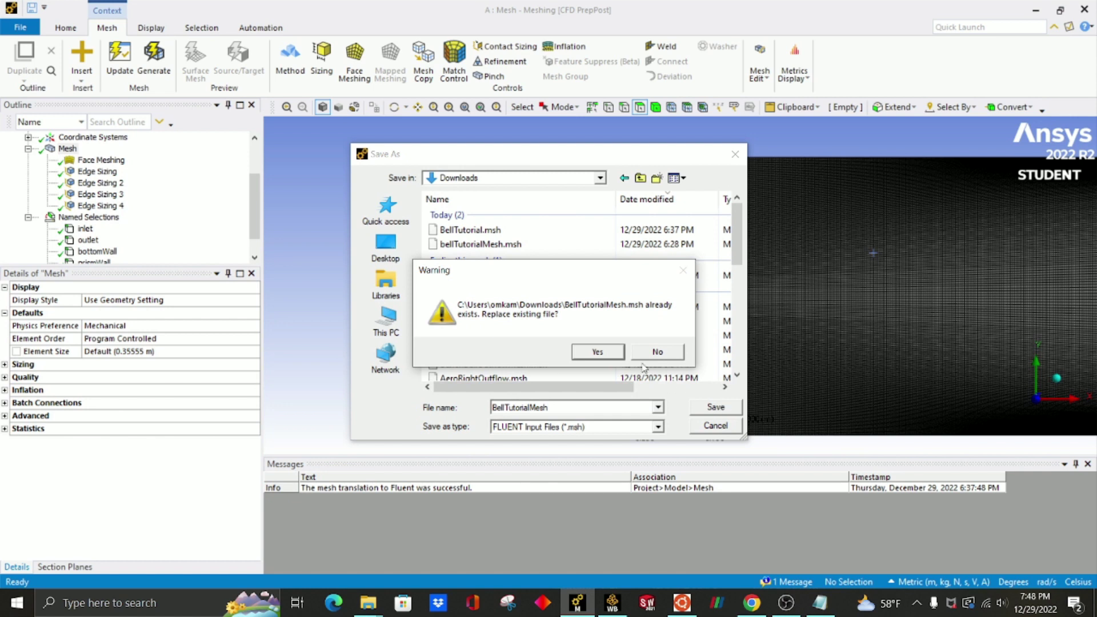
click(620, 357)
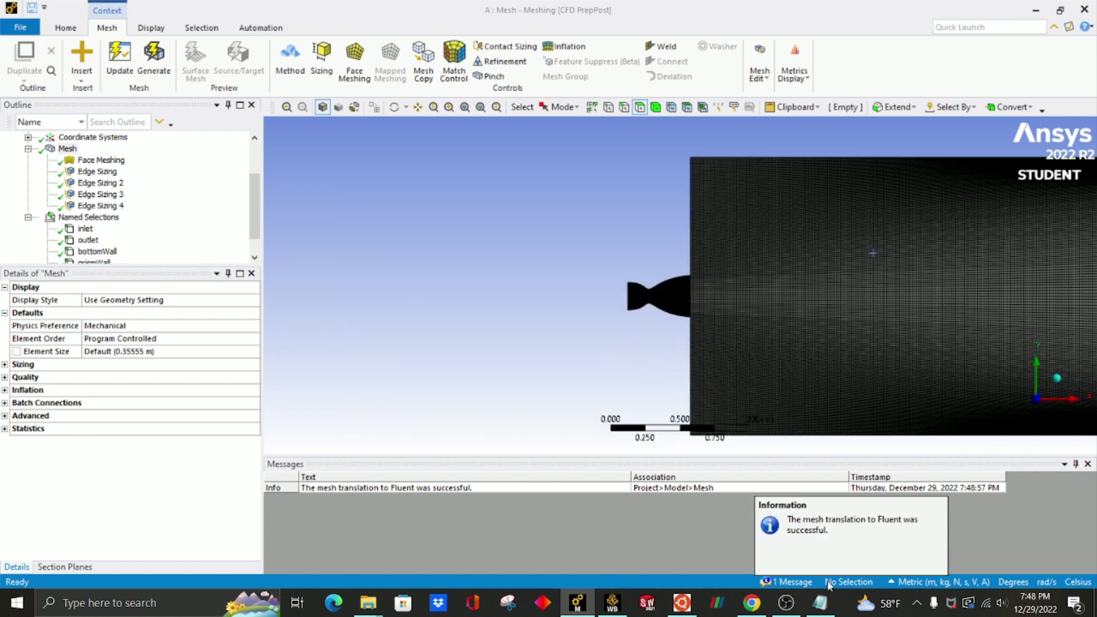
Switch to the Downloads folder in File Explorer and select the exported bellTutorialMesh.msh file.
mouse_move(368, 603)
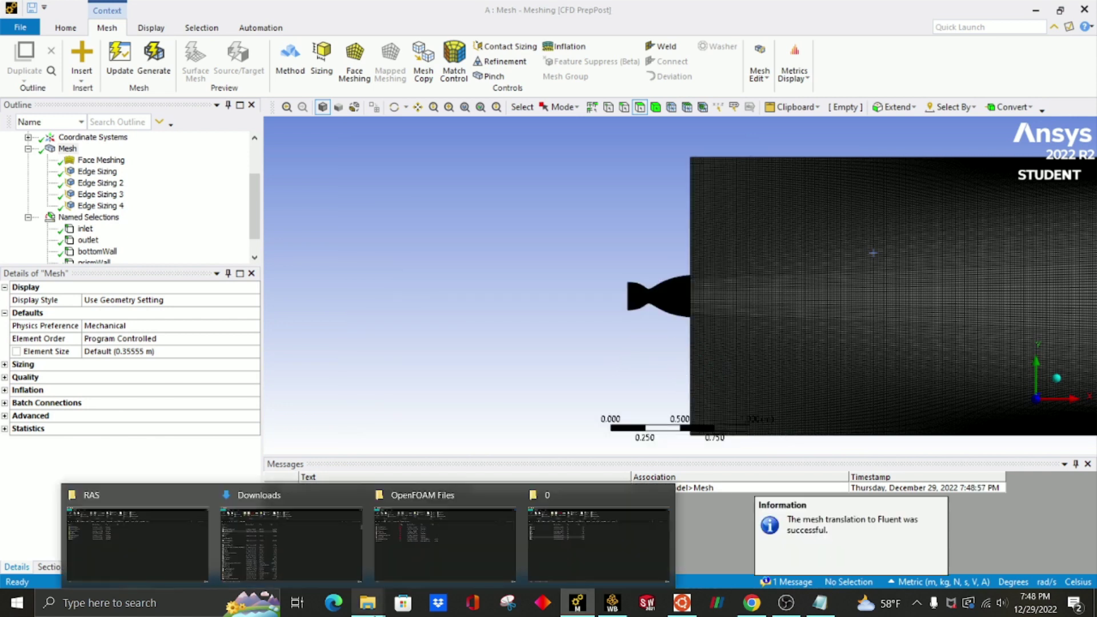
click(292, 531)
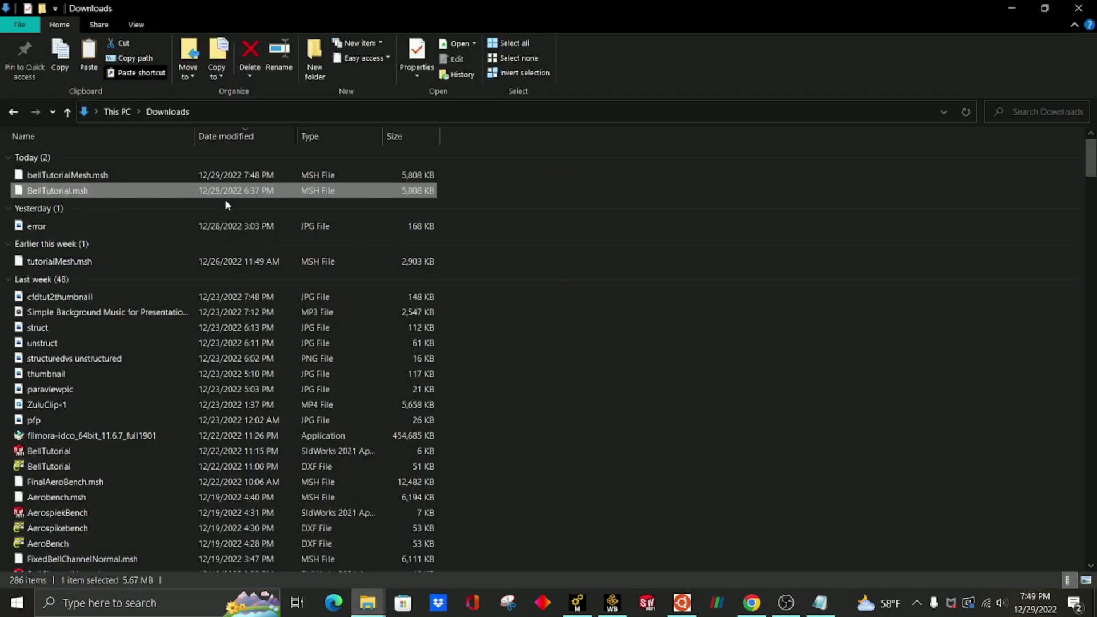
click(191, 179)
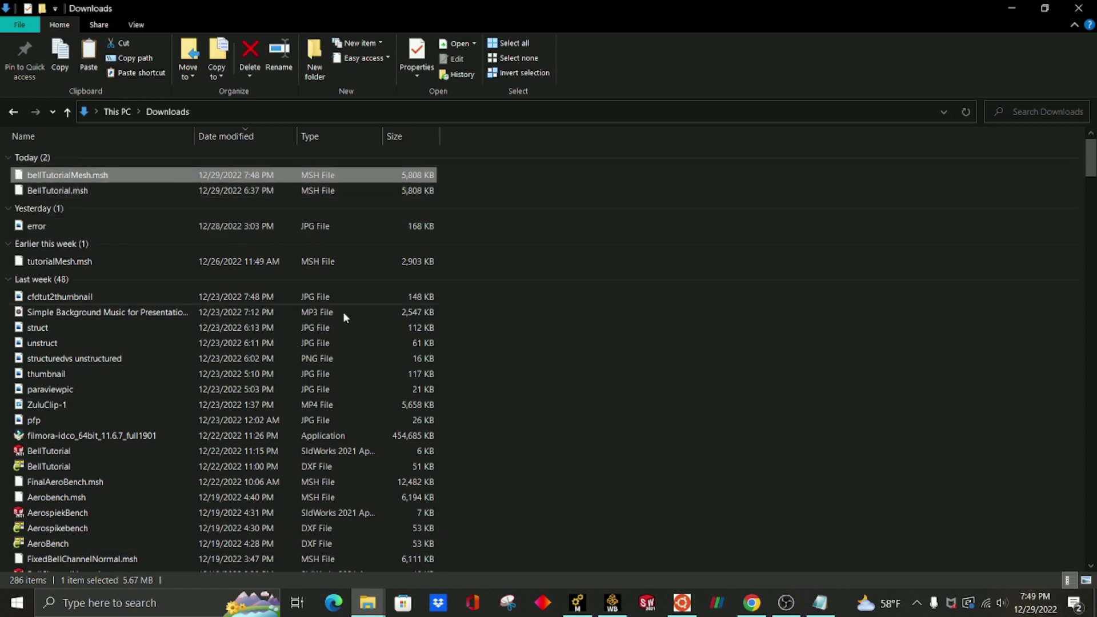
Duplicate the prism case folder within the sonicFoam RAS tutorials directory.
mouse_move(368, 601)
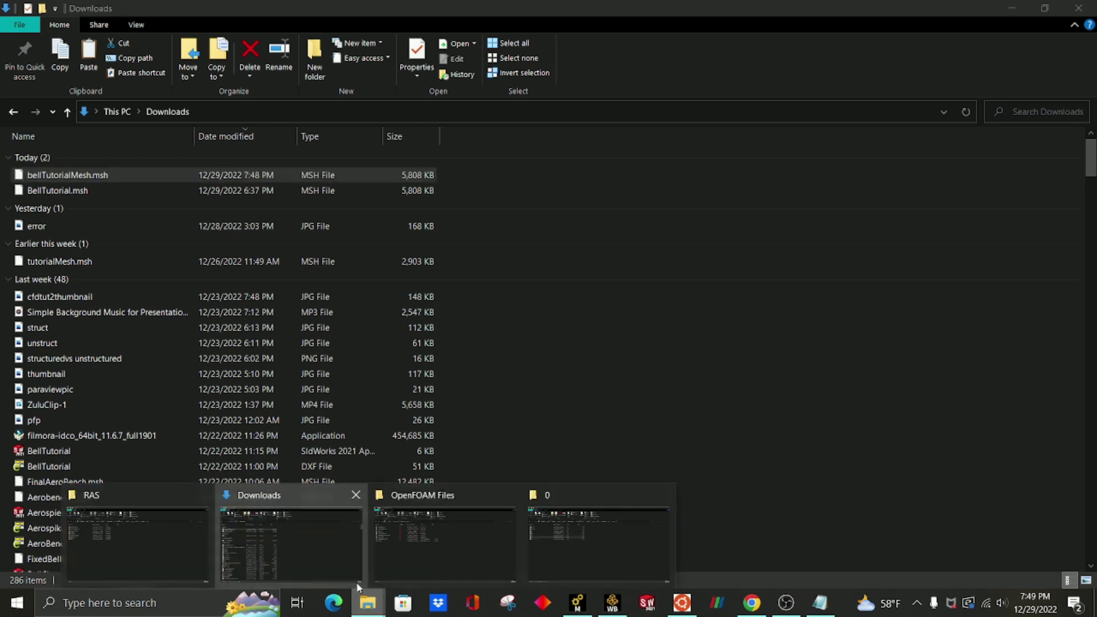
click(563, 532)
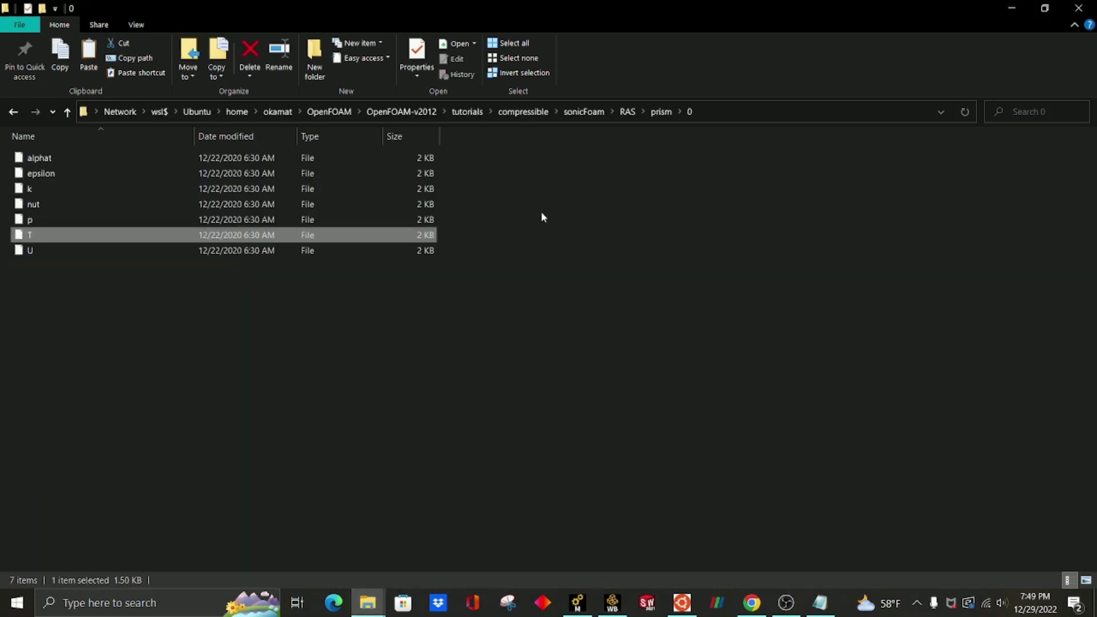
click(628, 112)
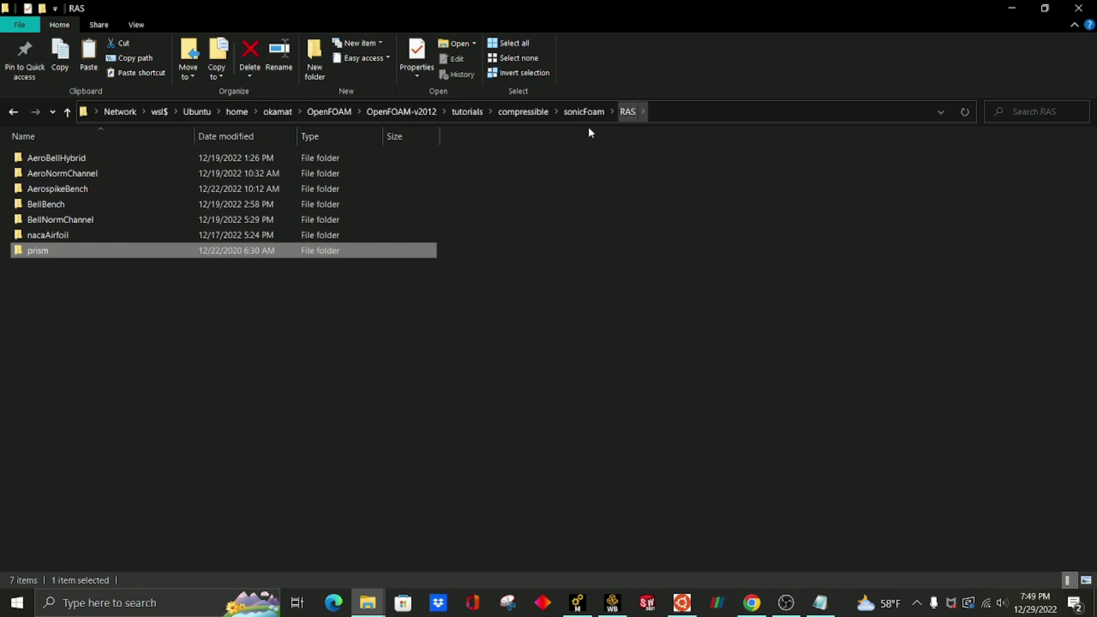
right_click(182, 256)
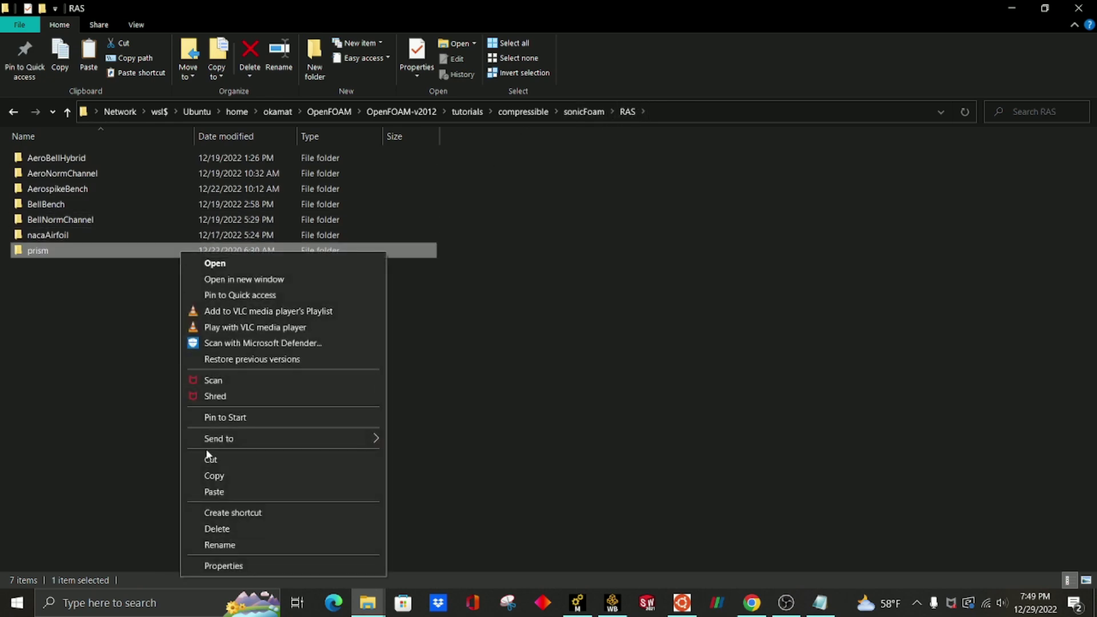
click(207, 480)
click(134, 353)
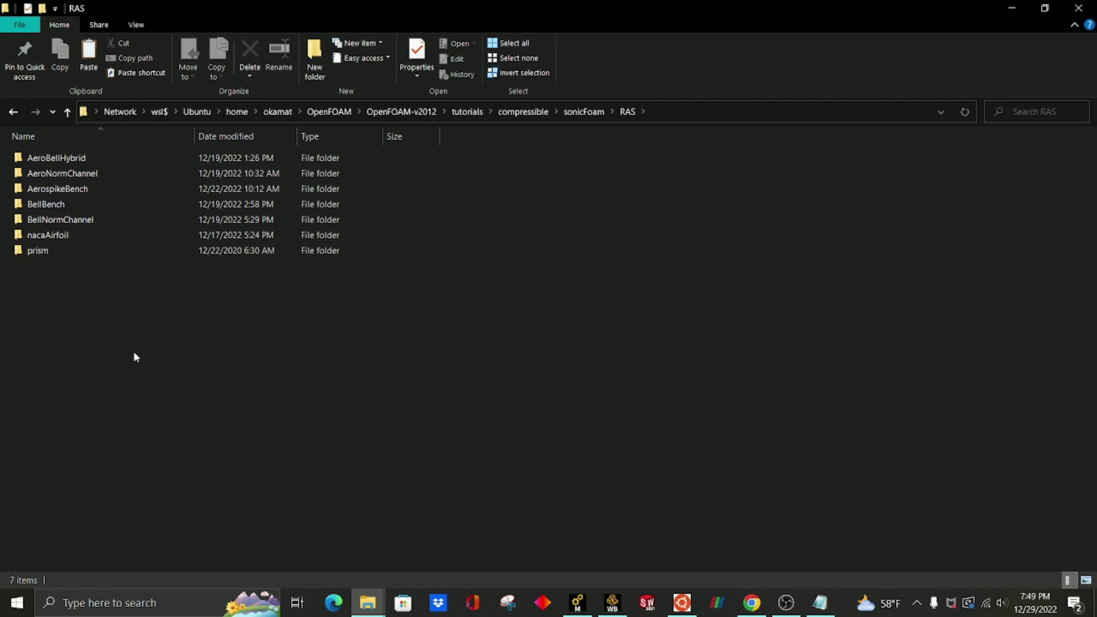
key(ctrl+v)
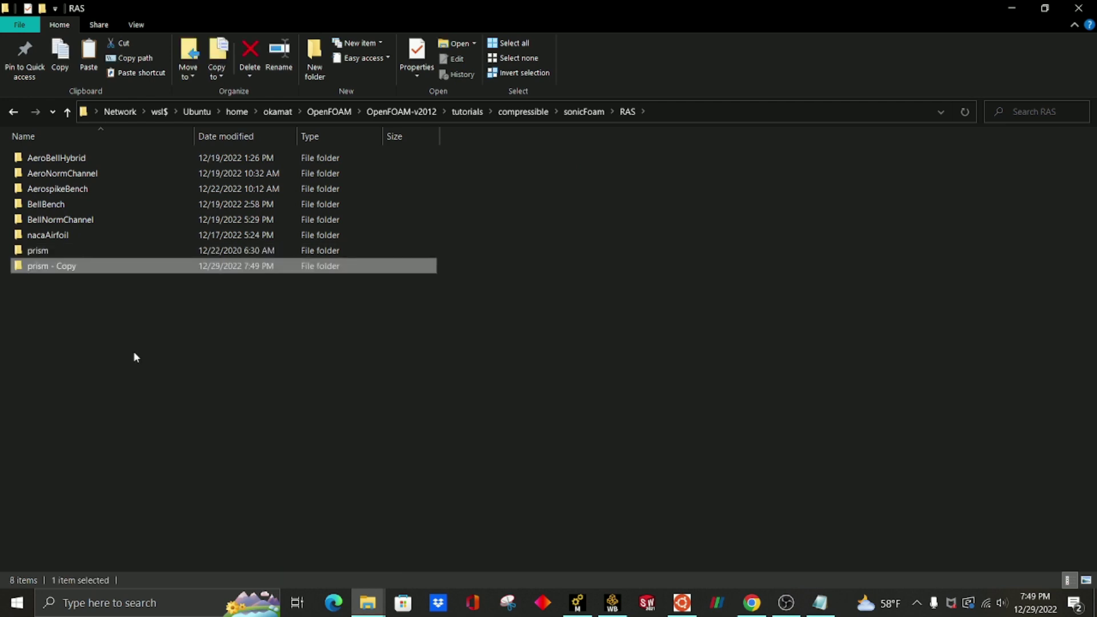
Rename the duplicated prism case folder as NozzleTutorial.
right_click(231, 266)
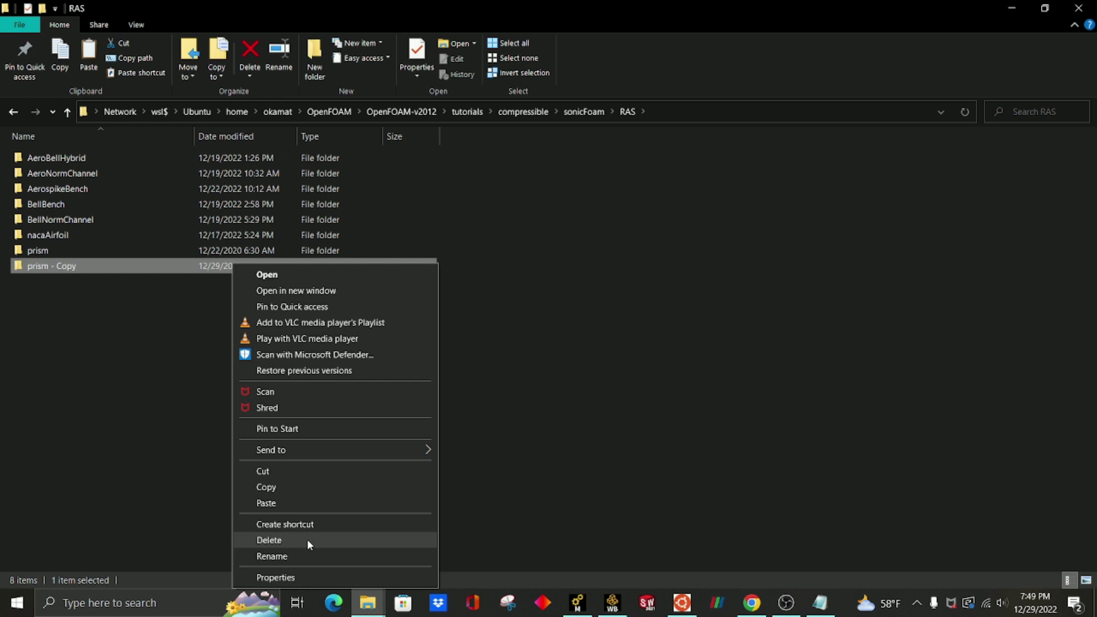
click(297, 555)
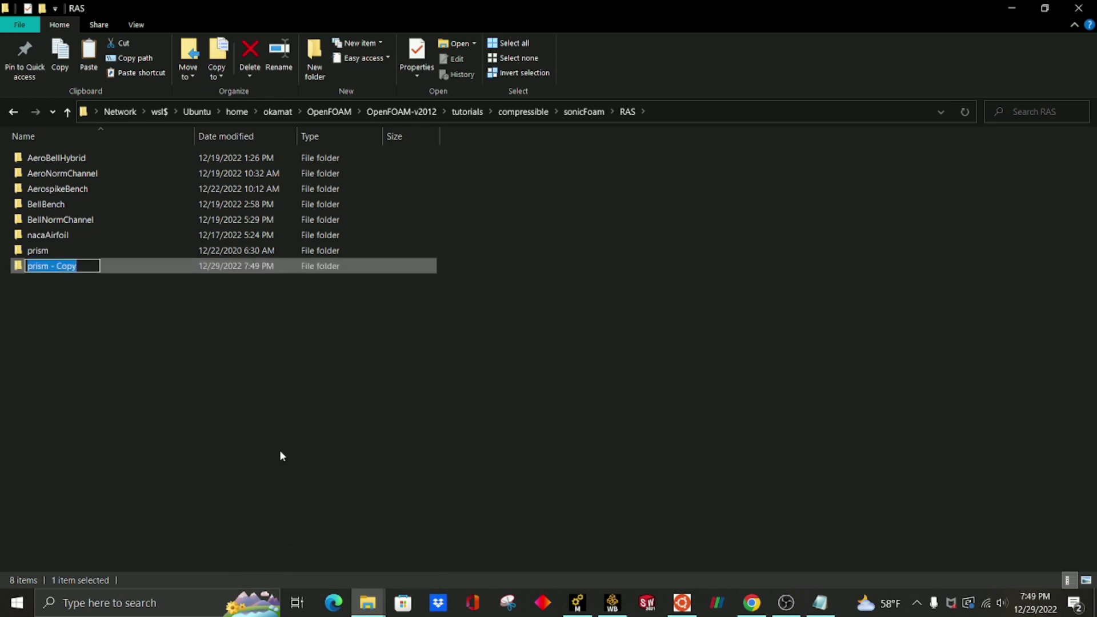
text(Nozzle)
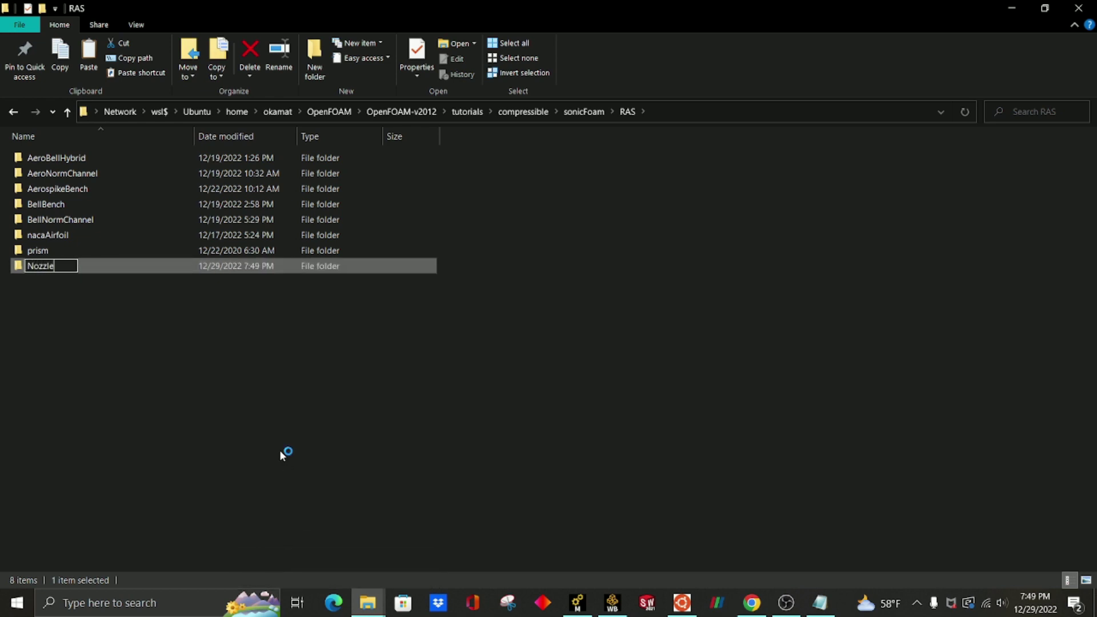
text(Tutorial)
key(Return)
click(334, 358)
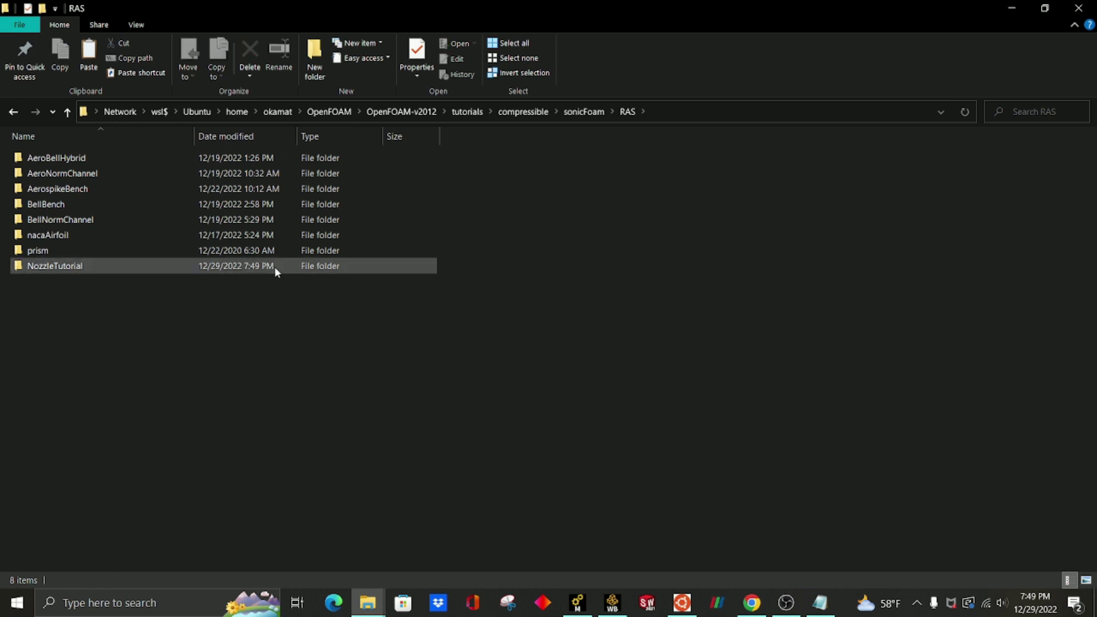
Open the alphat file from NozzleTutorial's 0 folder in Notepad and examine its boundaryField patches.
double_click(273, 267)
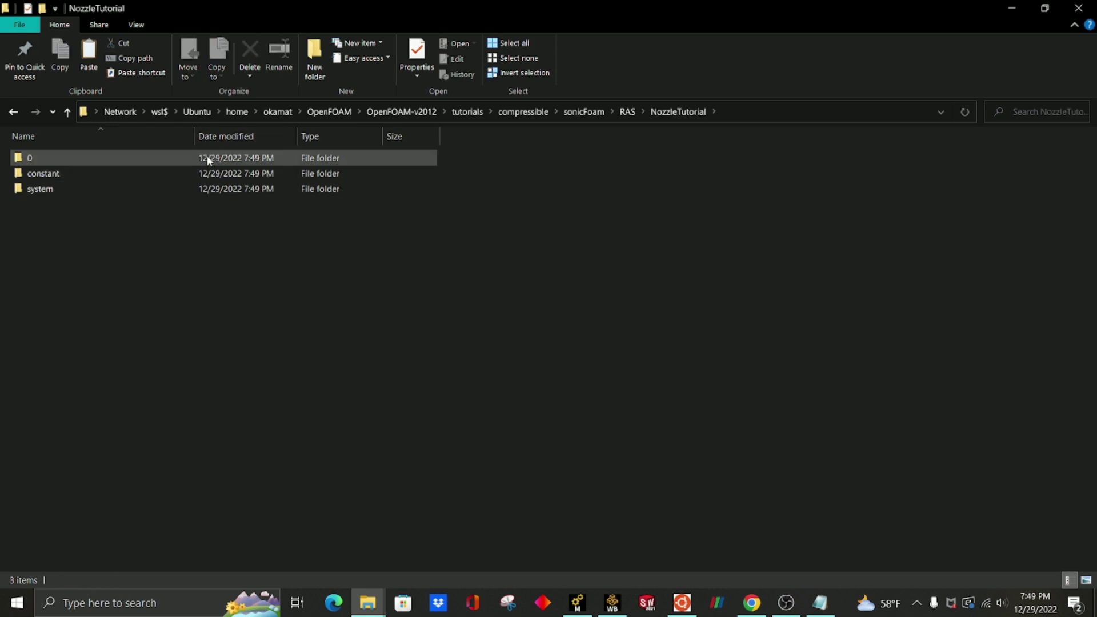
double_click(210, 158)
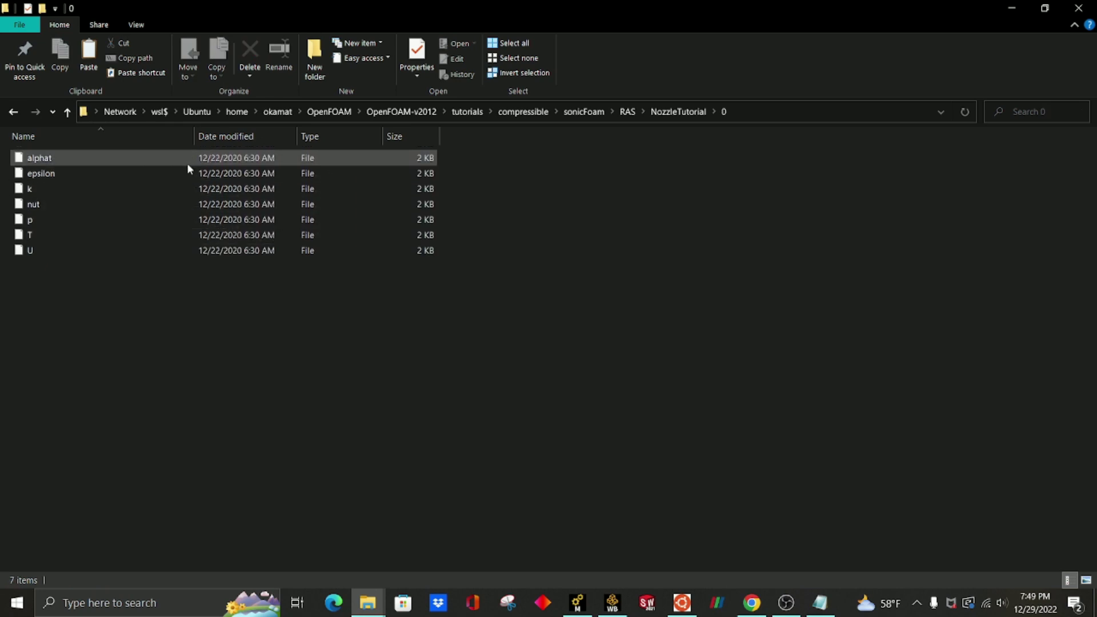
double_click(46, 159)
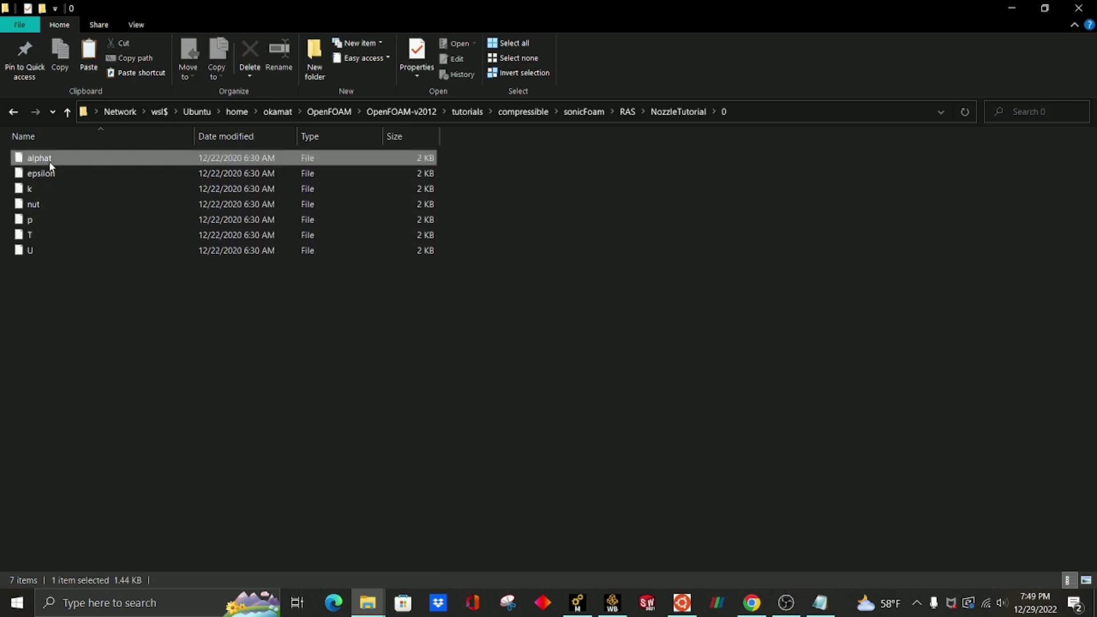
click(528, 284)
double_click(529, 284)
scroll(797, 287, down, 6)
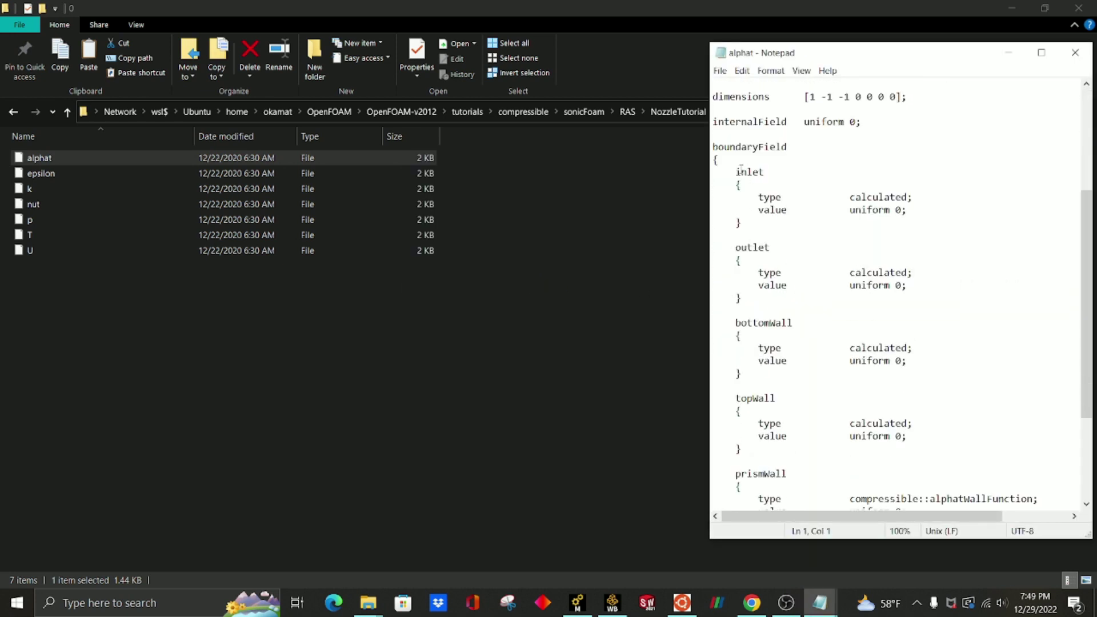
scroll(741, 310, down, 2)
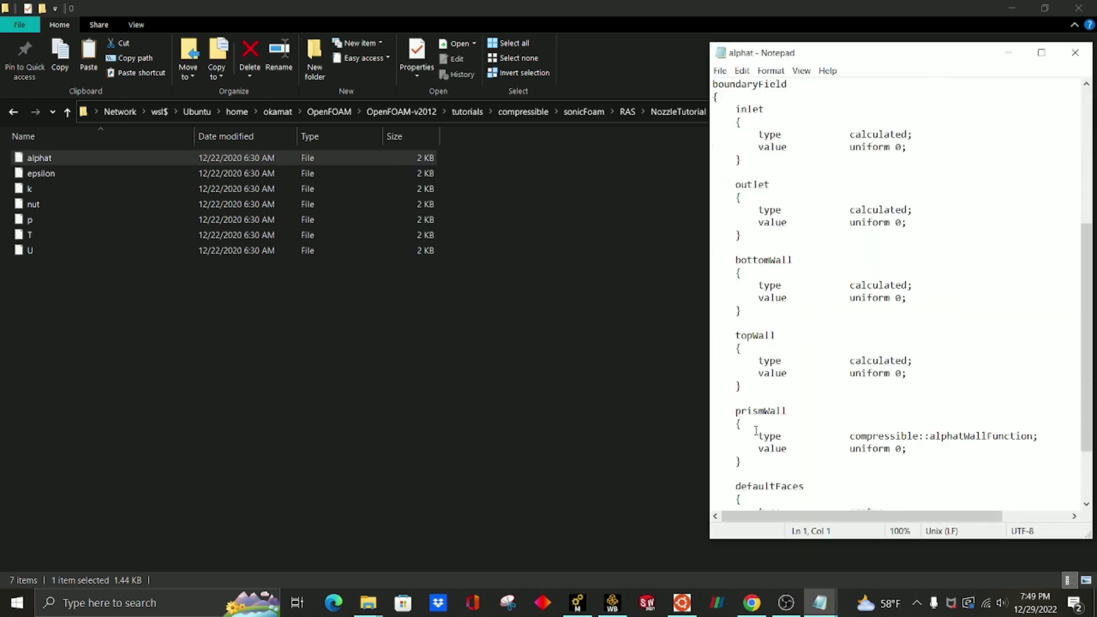
scroll(756, 429, down, 2)
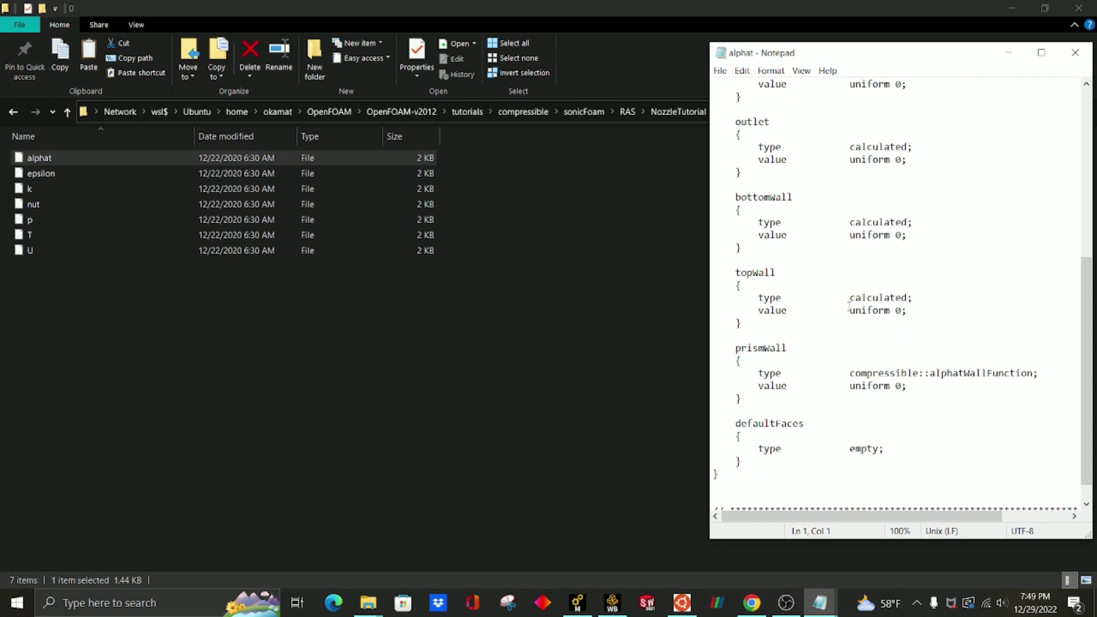
Delete the topWall block from alphat's boundaryField, then save and close the file.
drag(761, 324, 724, 262)
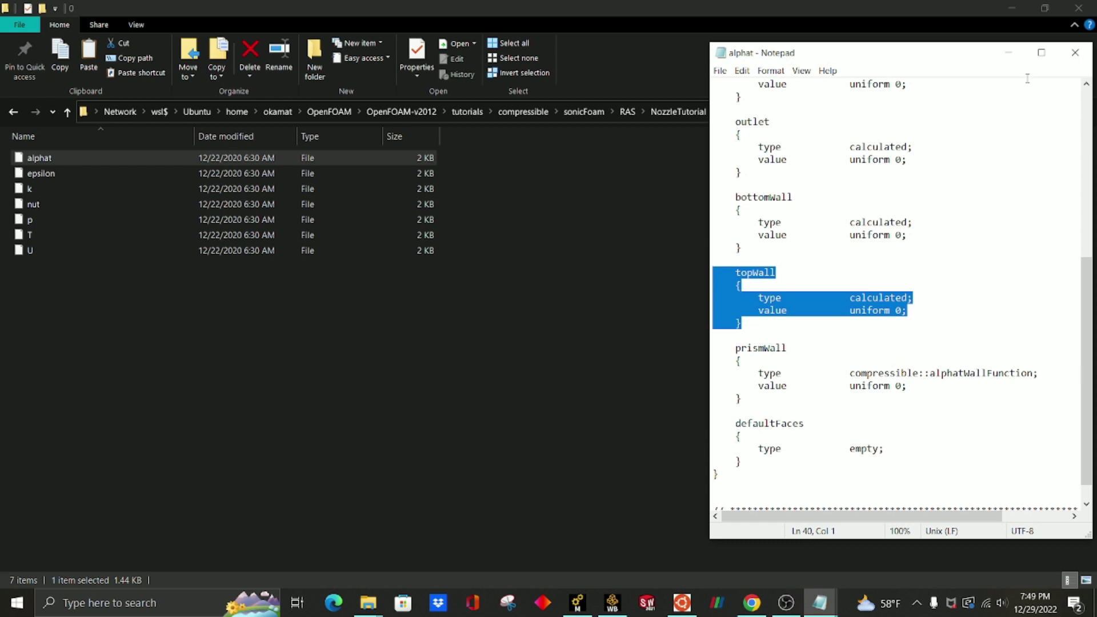
key(Delete)
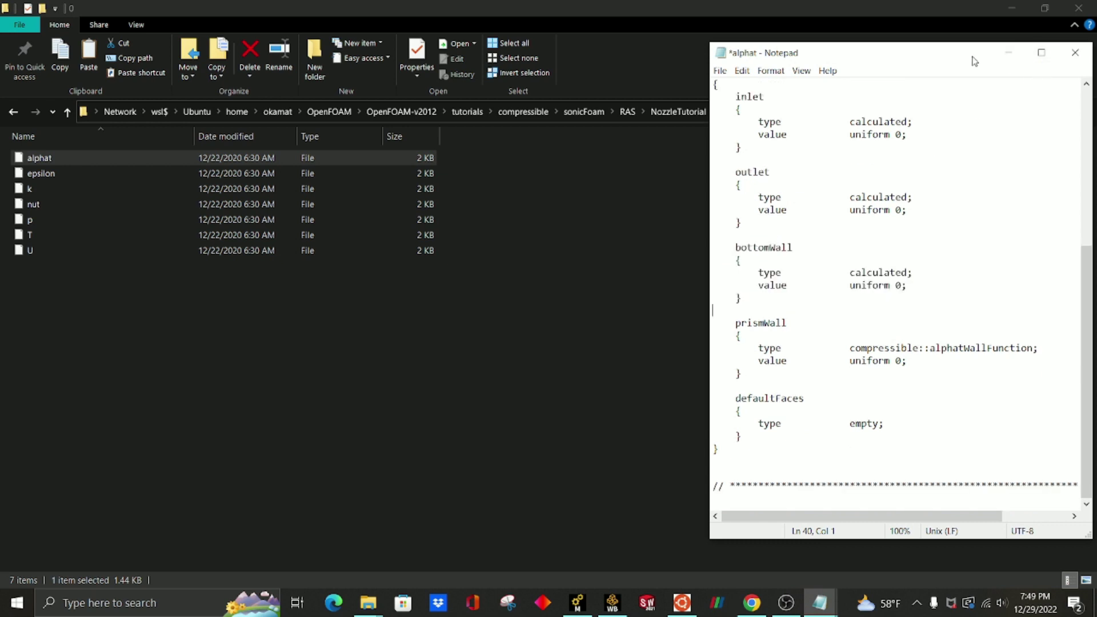
key(ctrl+s)
click(1075, 52)
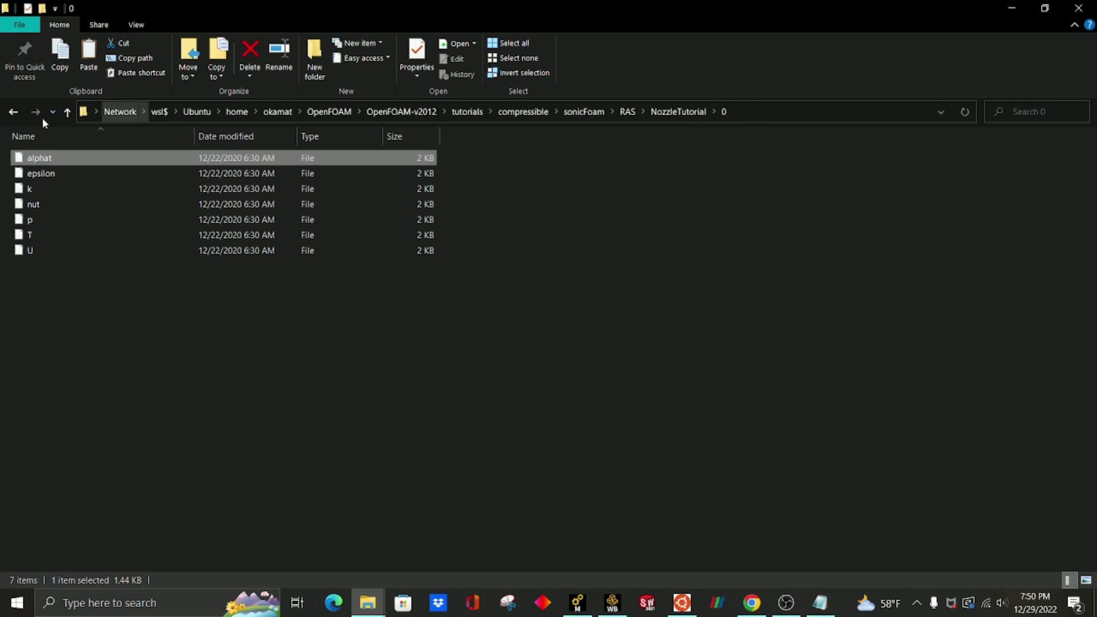
Copy all seven field files, alphat through U, from the 0 folder of the AeroBellHybrid case.
click(10, 113)
click(10, 113)
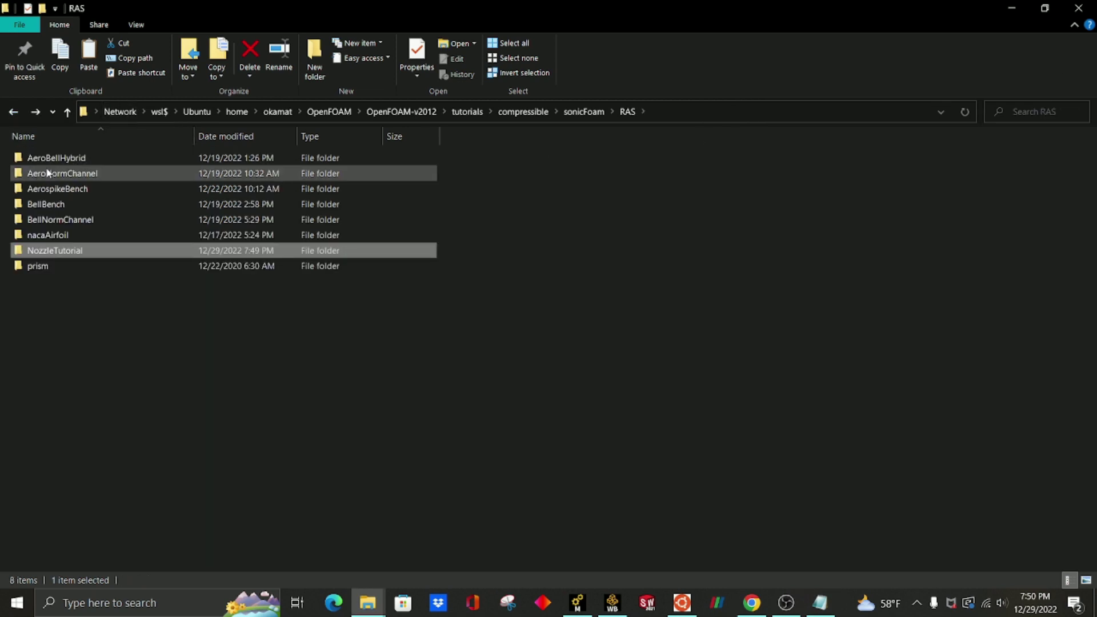
double_click(42, 158)
double_click(42, 159)
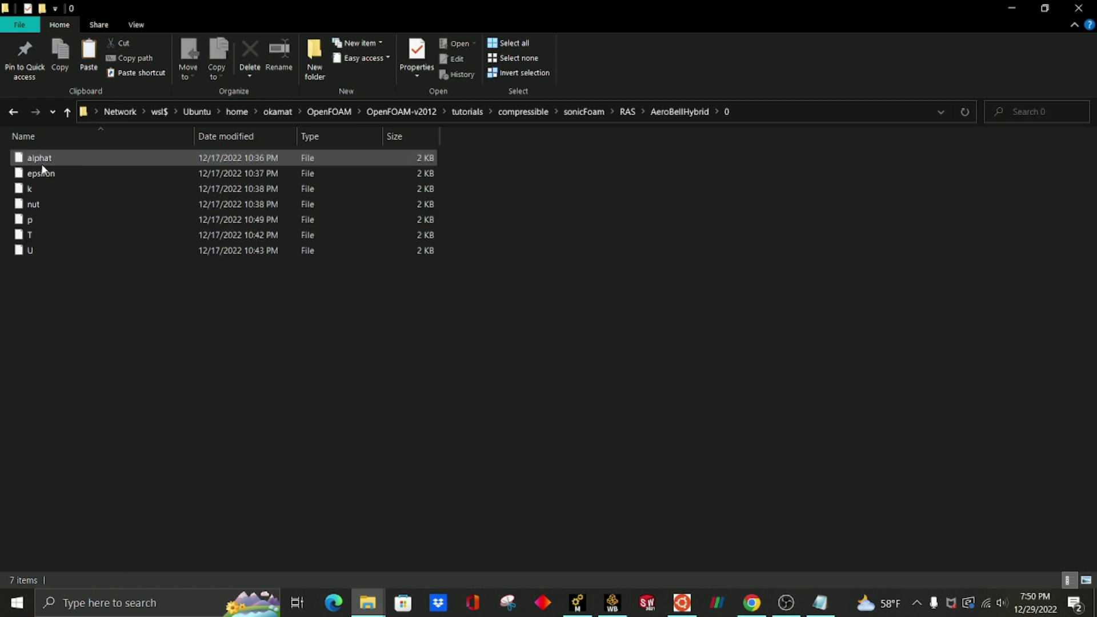
drag(13, 261, 35, 158)
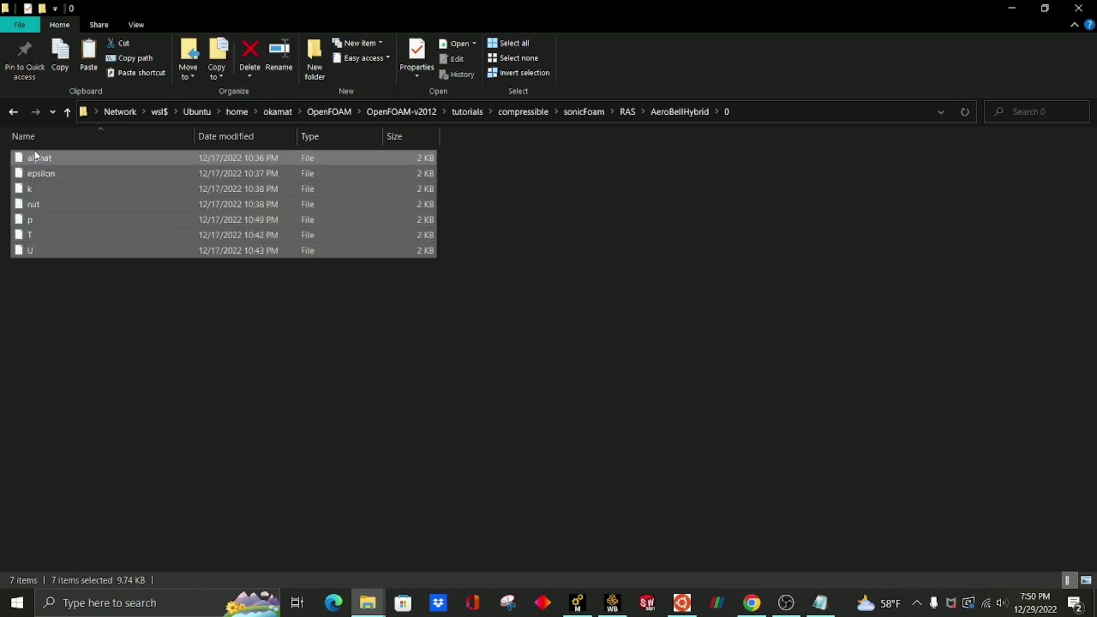
Permanently delete the files in NozzleTutorial's 0 folder and paste the copied AeroBellHybrid field files in their place.
click(13, 112)
click(13, 113)
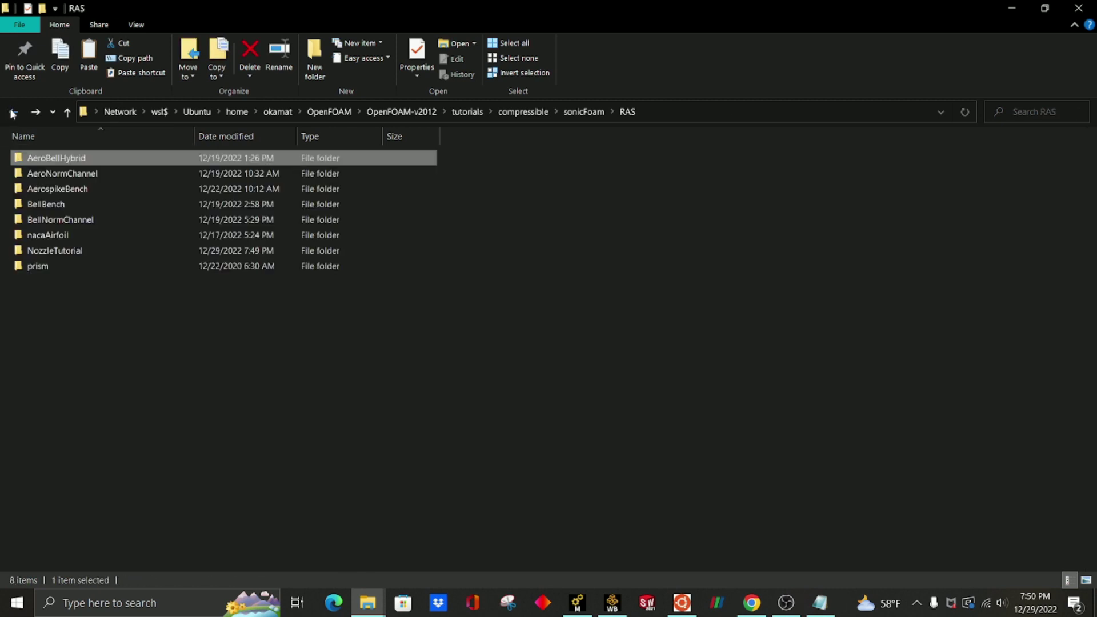
double_click(89, 251)
double_click(83, 156)
drag(108, 264, 91, 152)
key(Delete)
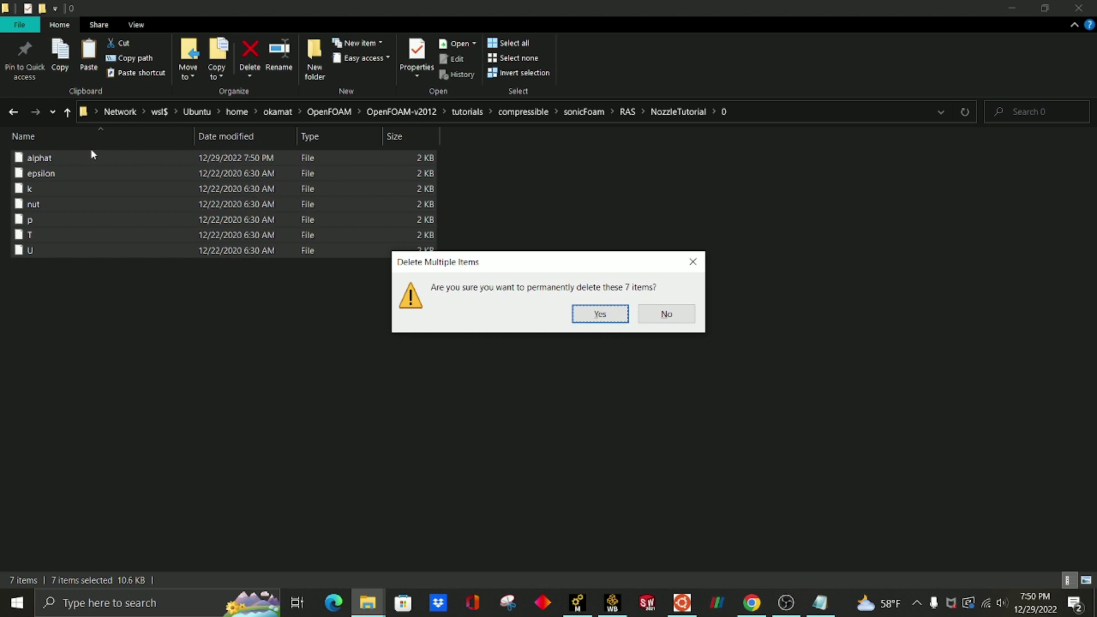
click(597, 314)
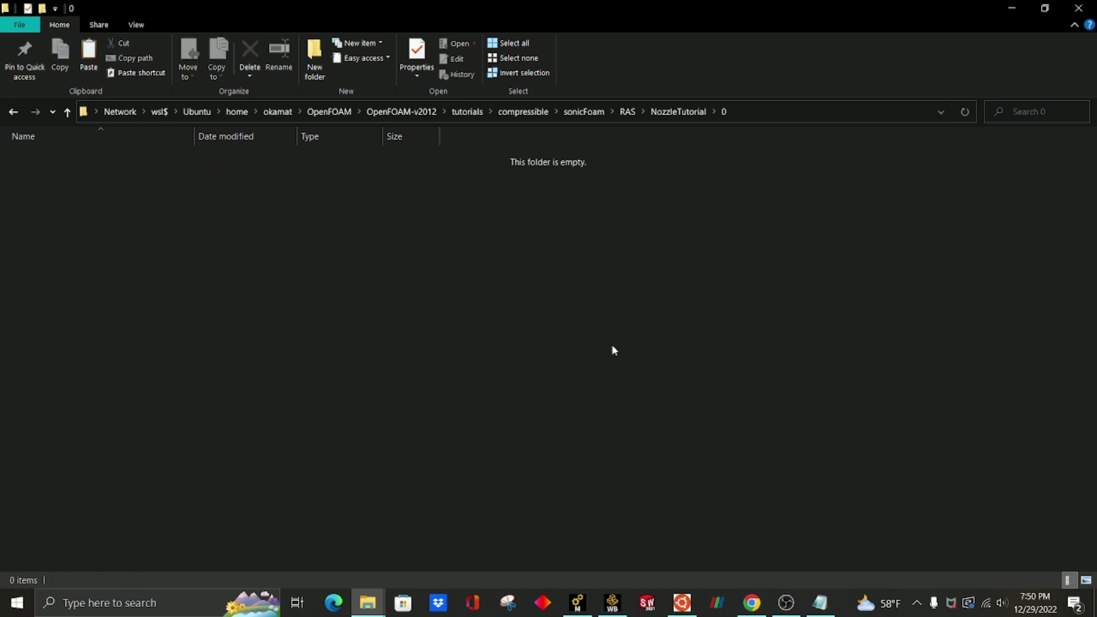
key(ctrl+z)
click(413, 330)
Review the temperature boundary conditions in the T file in Notepad, then close the open Notepad windows.
double_click(164, 235)
click(514, 276)
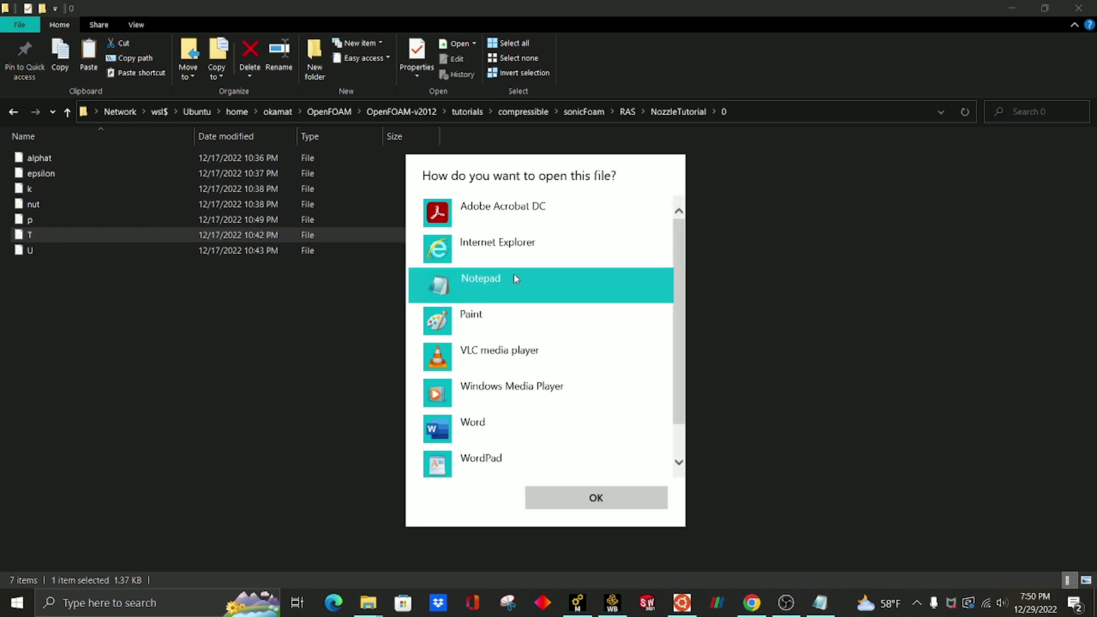
click(514, 277)
scroll(762, 294, down, 5)
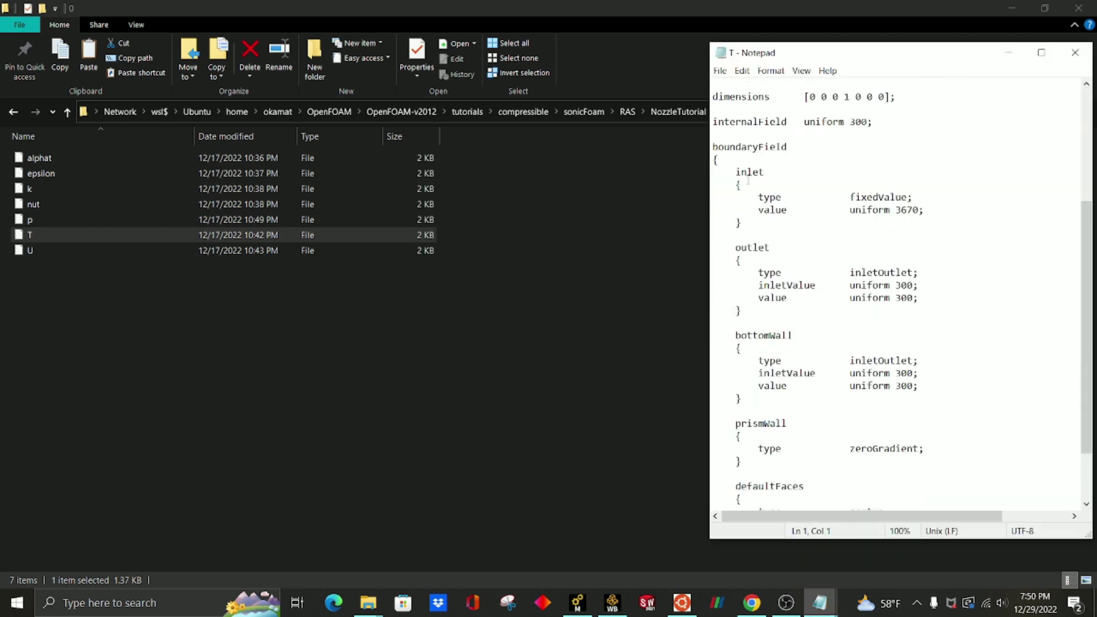
scroll(765, 420, down, 2)
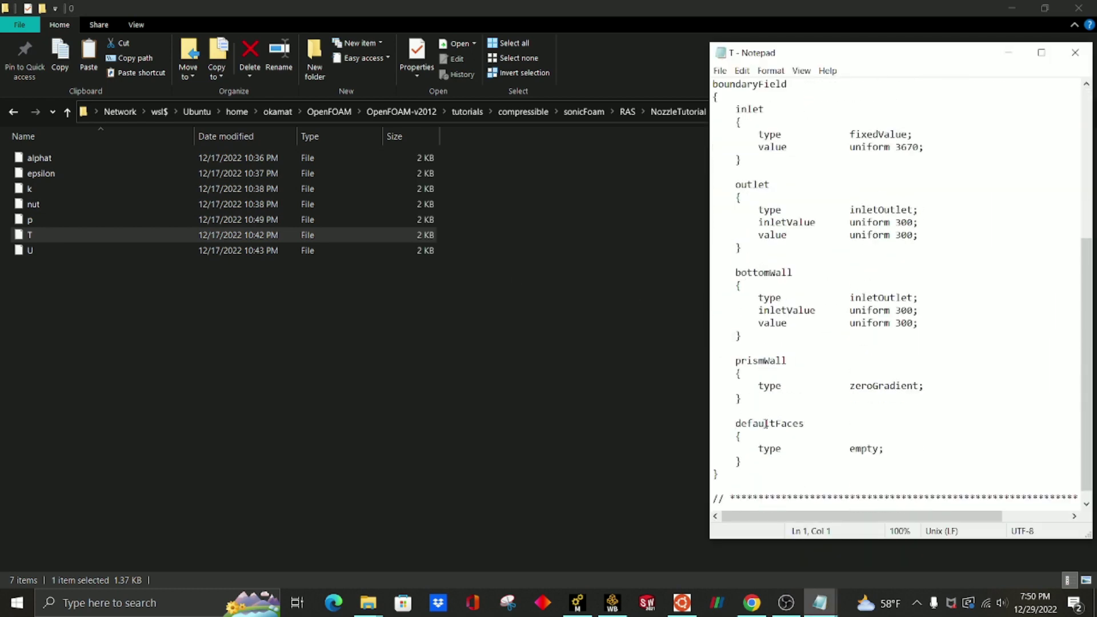
drag(1001, 79, 864, 86)
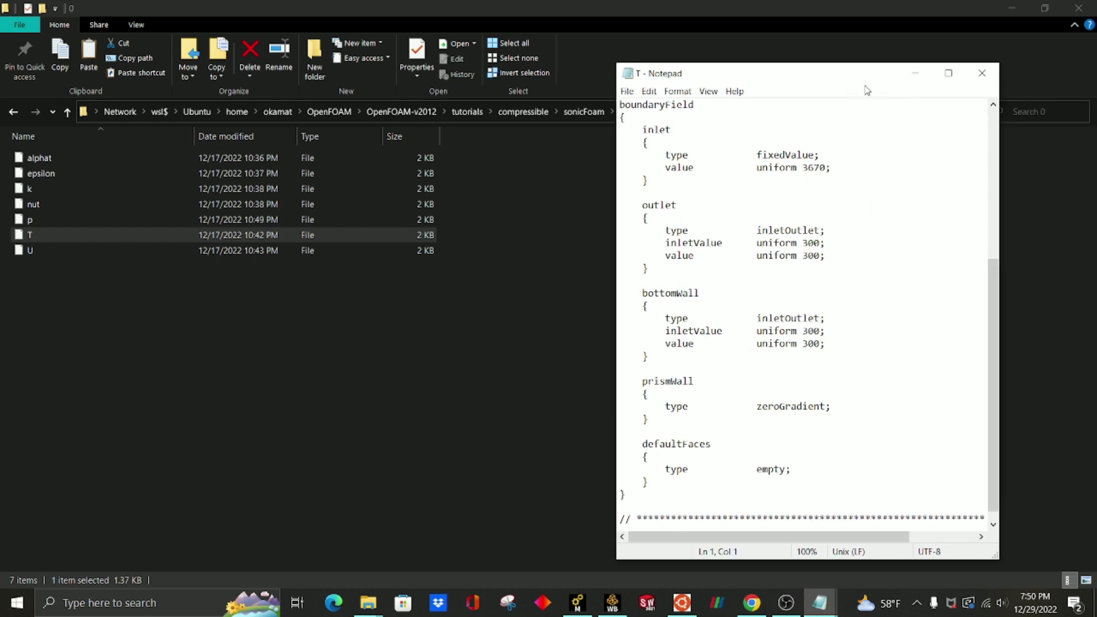
click(979, 71)
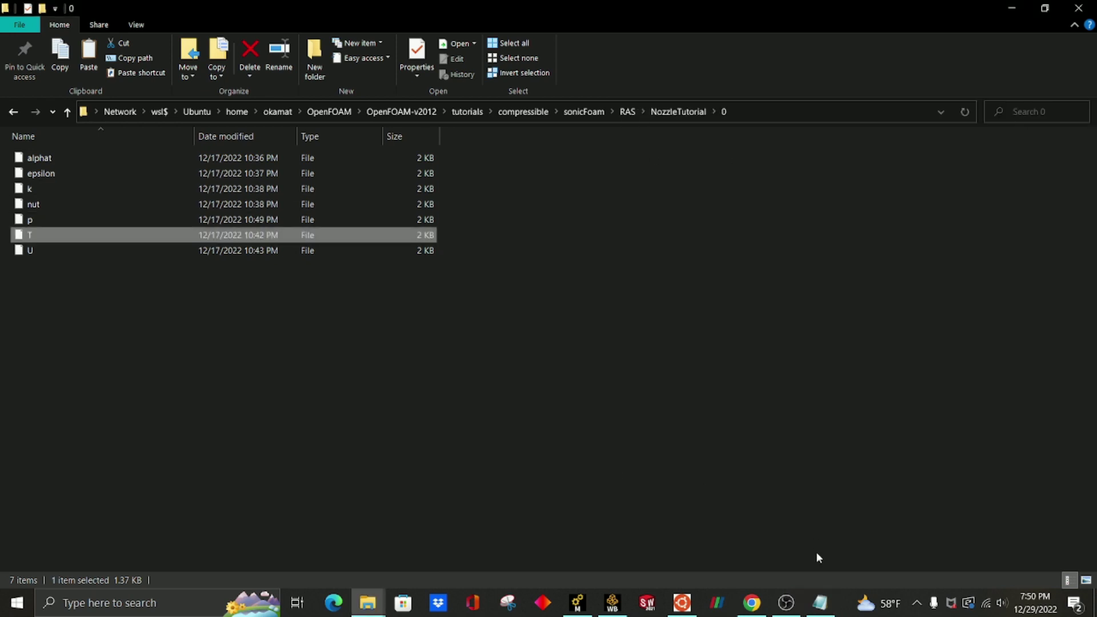
mouse_move(821, 603)
click(845, 495)
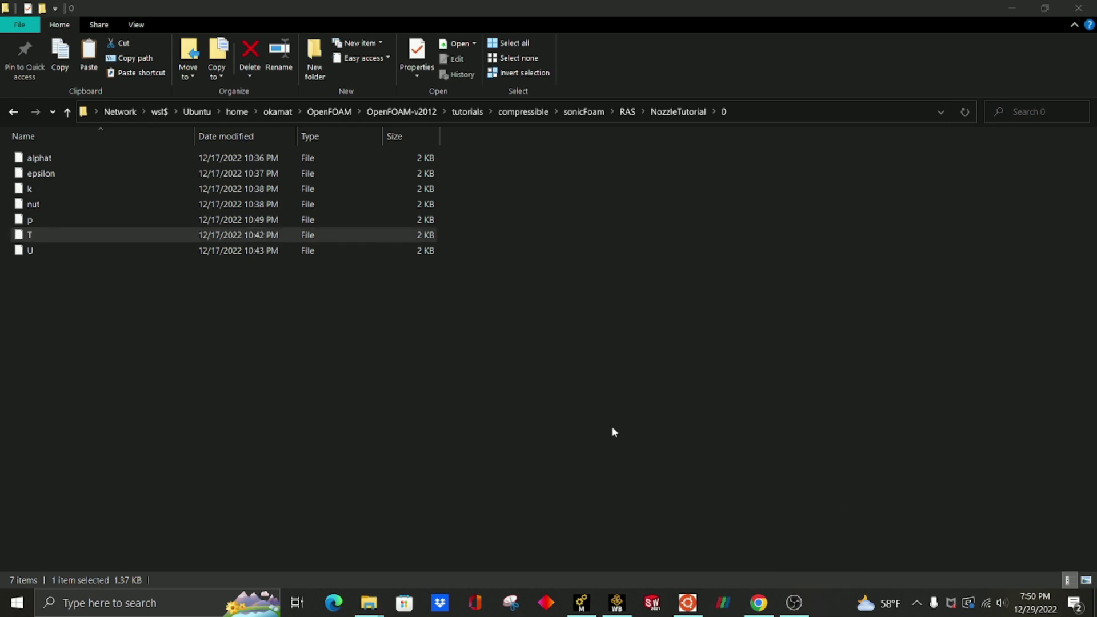
Check the contents of NozzleTutorial's constant and system folders, then return to the case folder.
click(13, 112)
click(42, 174)
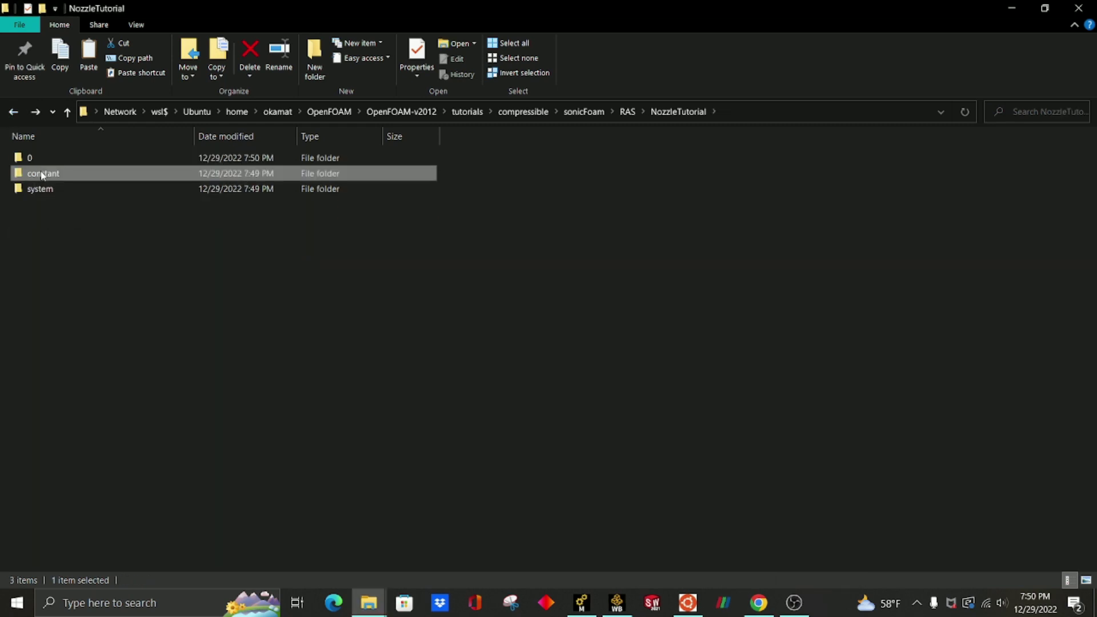
double_click(43, 174)
click(13, 111)
double_click(39, 188)
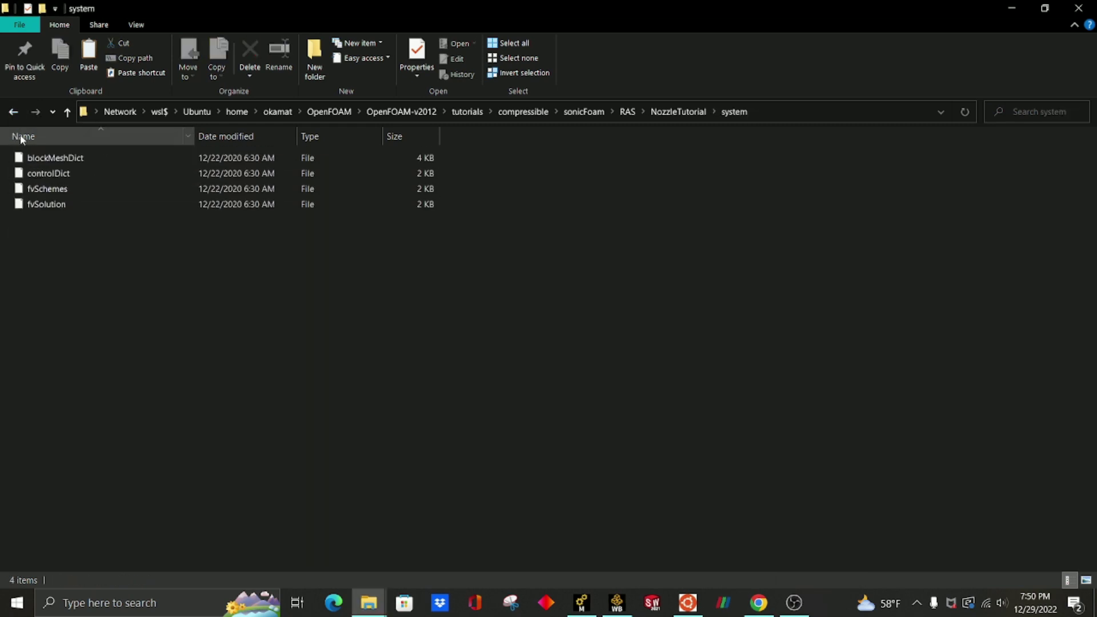
click(15, 113)
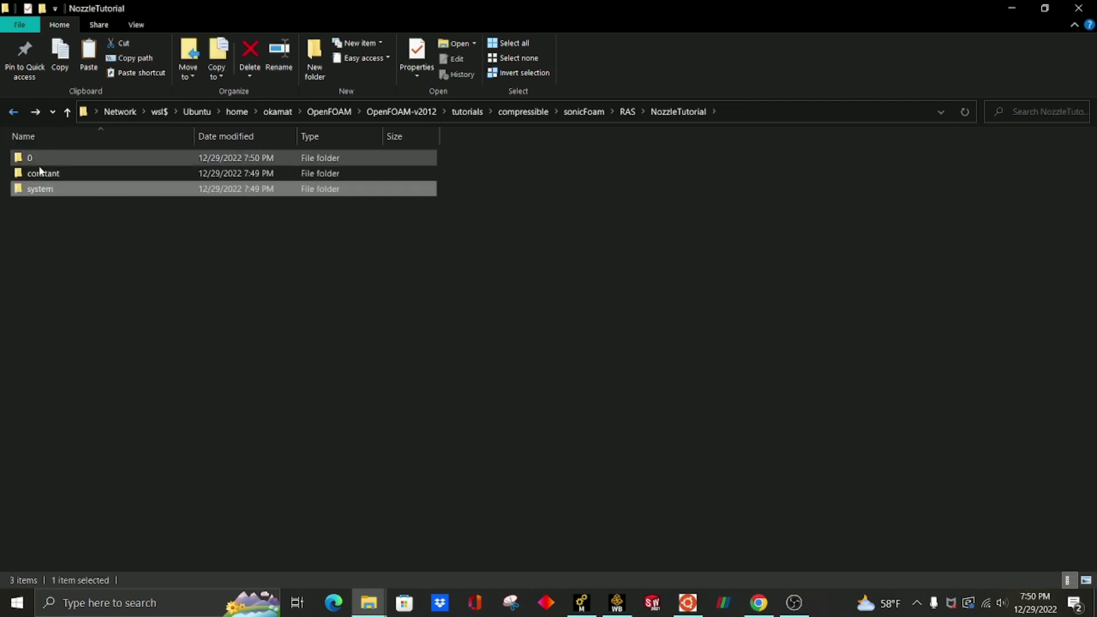
click(57, 244)
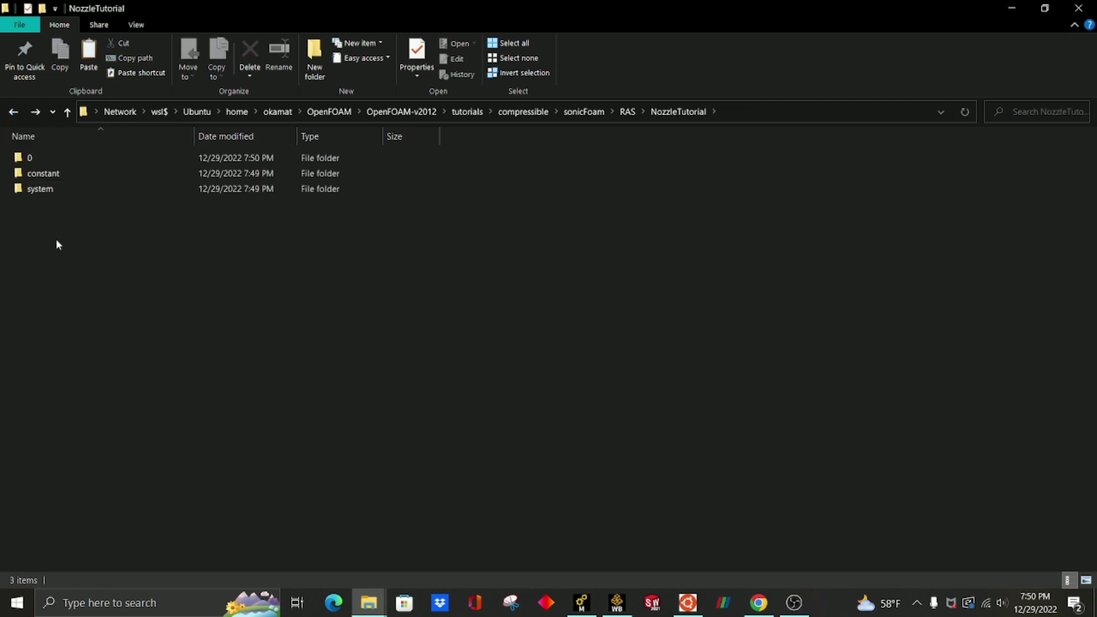
Copy bellTutorialMesh.msh from the Downloads folder into the NozzleTutorial case folder.
click(368, 603)
click(279, 522)
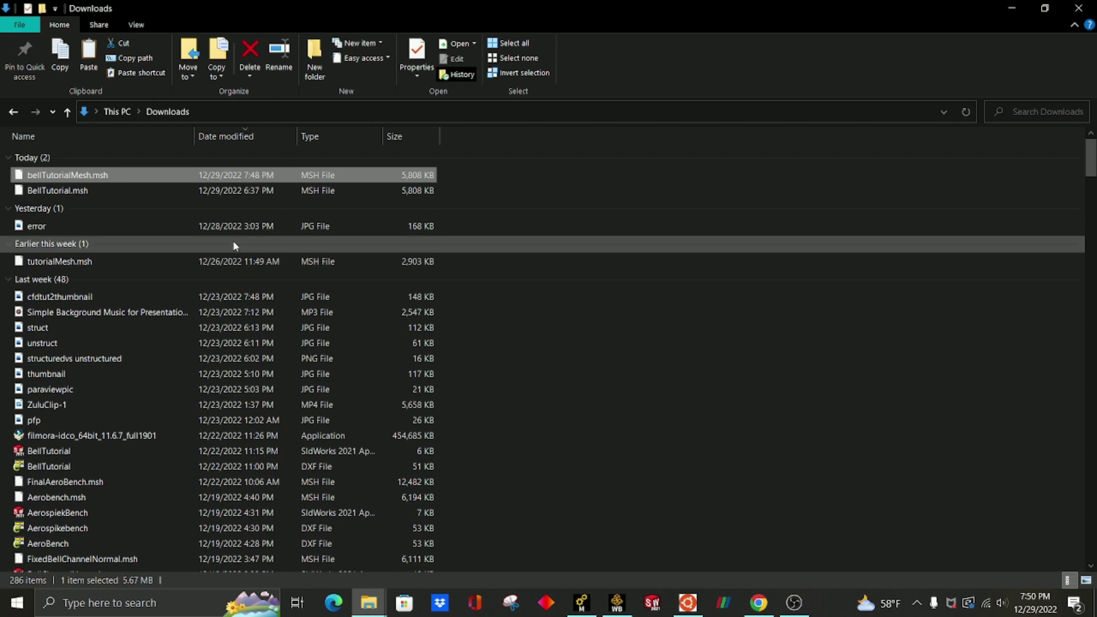
right_click(44, 175)
click(114, 388)
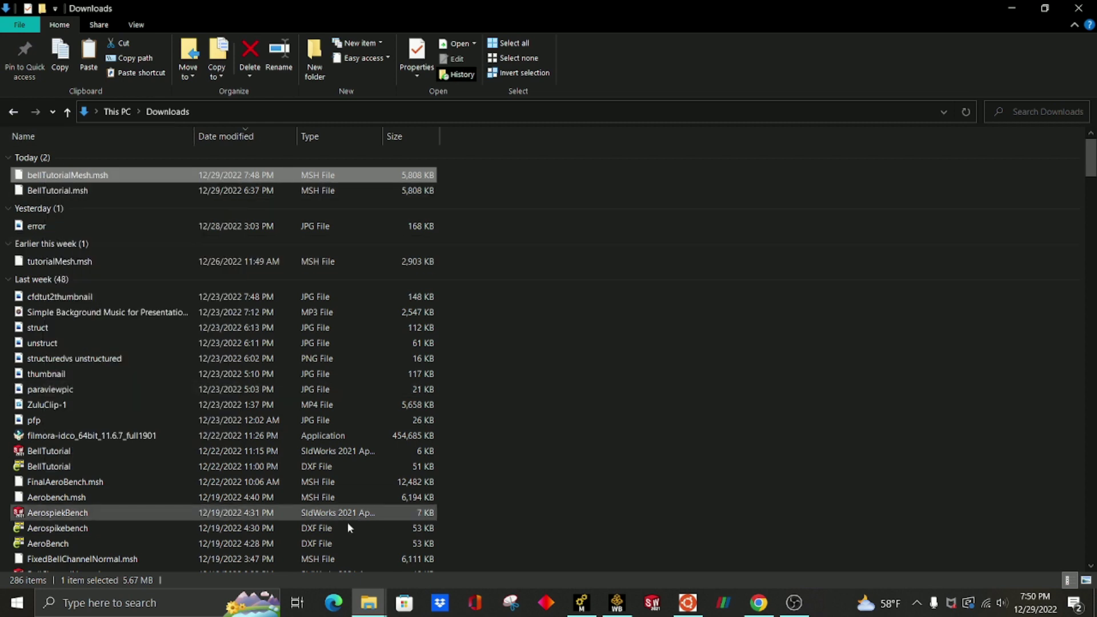
mouse_move(378, 612)
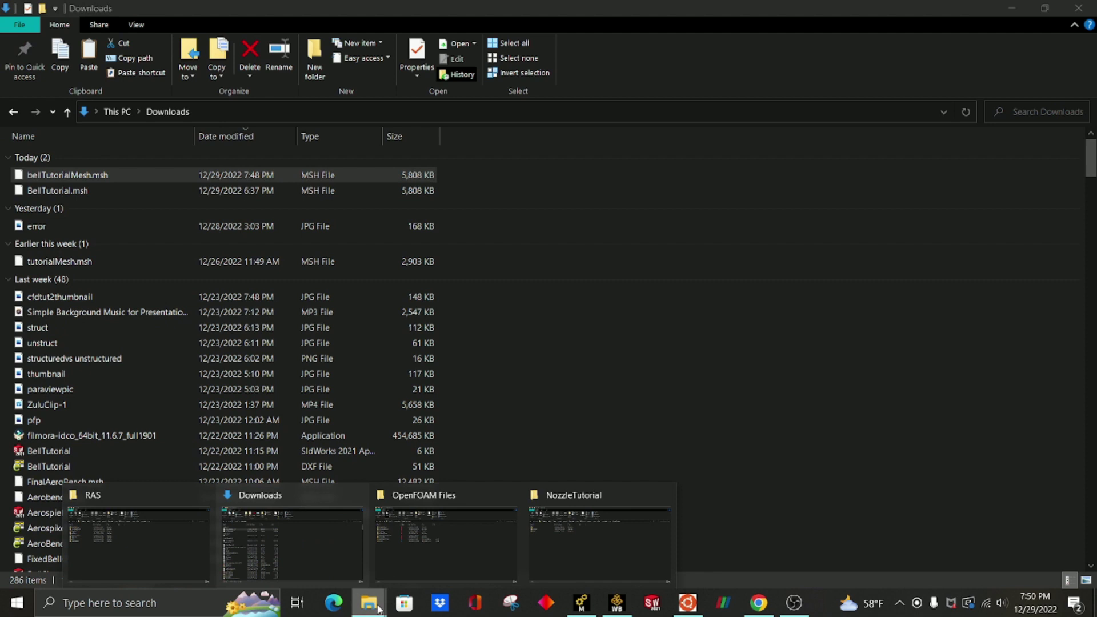
click(587, 536)
key(ctrl+v)
click(382, 236)
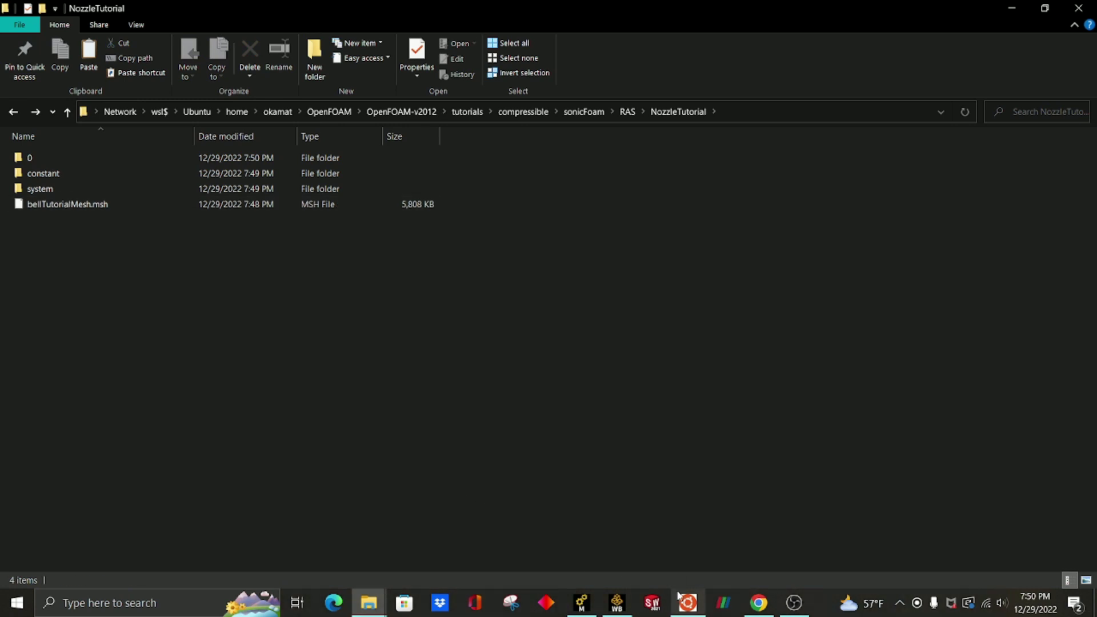
Switch to the Ubuntu terminal and change the directory to sonicFoam/RAS/NozzleTutorial.
click(687, 602)
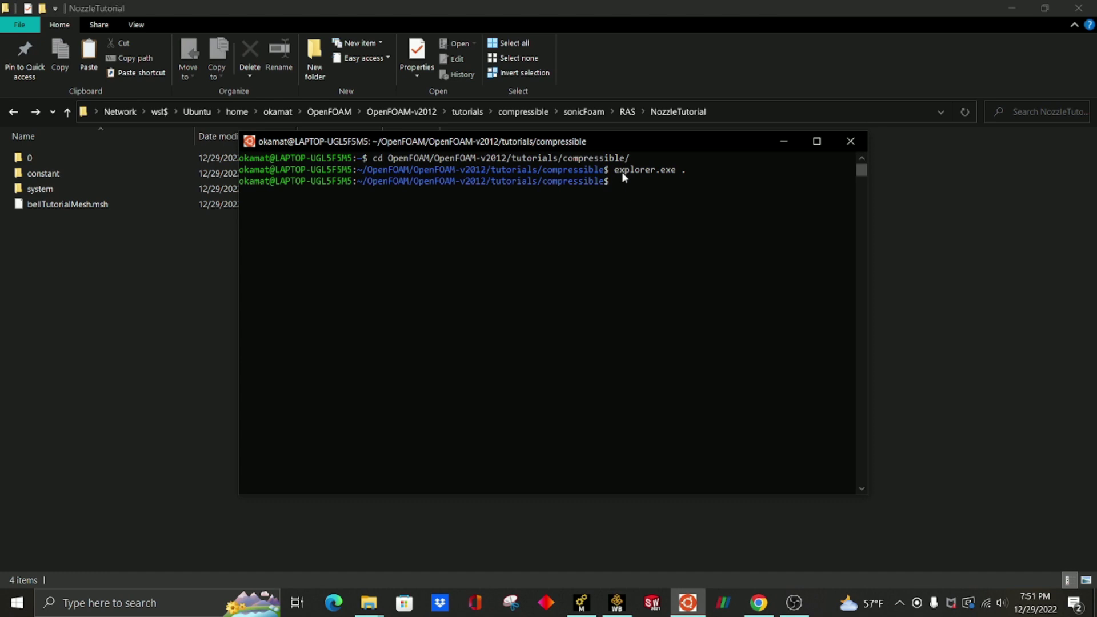
drag(632, 142, 623, 198)
text(cd)
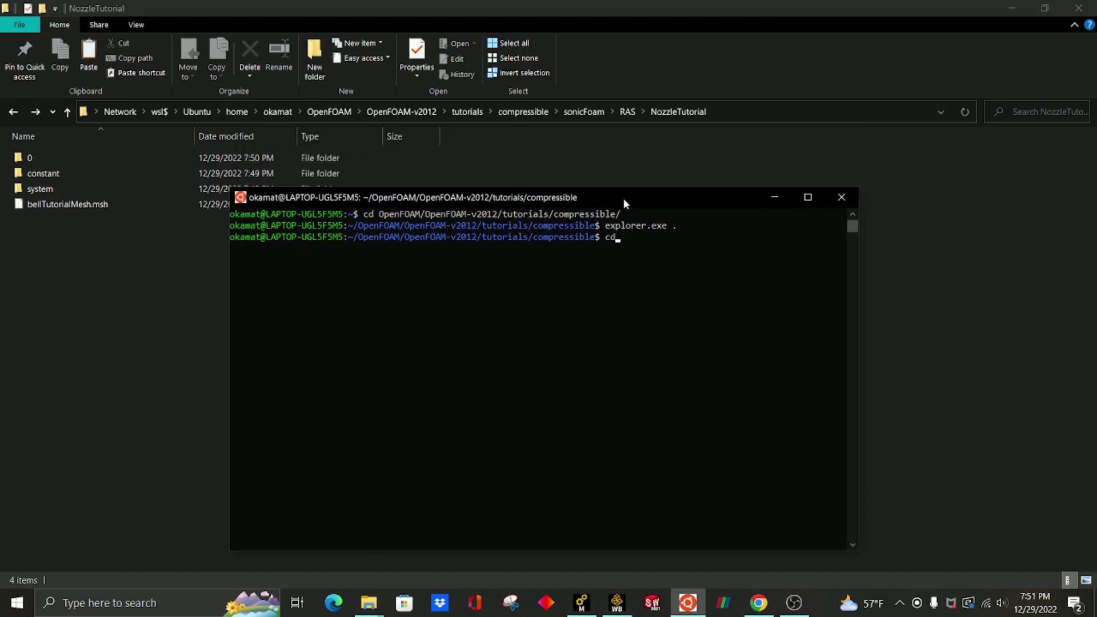
text( sonicF)
key(Tab)
text(R)
key(Tab)
text(N)
key(Tab)
key(Return)
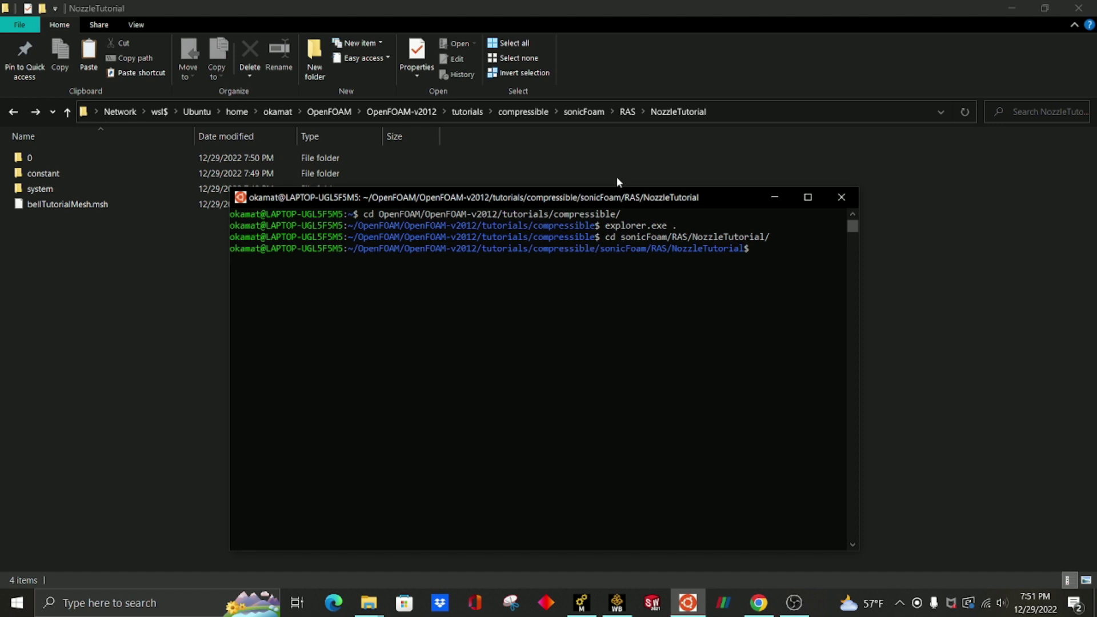
Convert the Ansys mesh to OpenFOAM format by running fluentMeshToFoam on bellTutorialMesh.msh.
text(fluentMe)
key(Tab)
drag(713, 197, 703, 226)
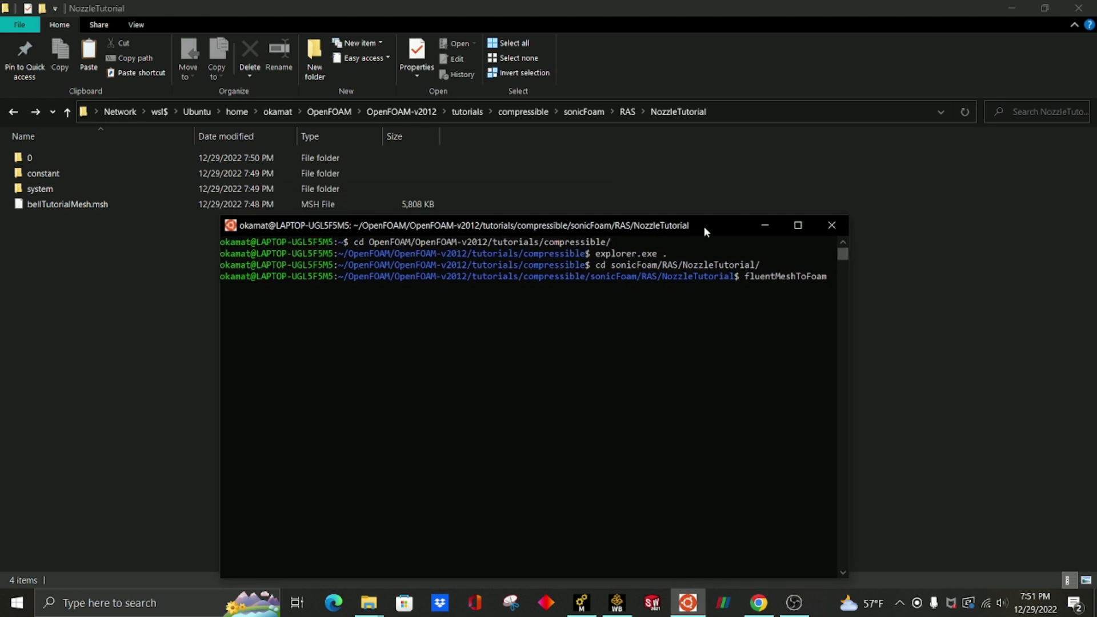
text(bell)
key(Tab)
key(Return)
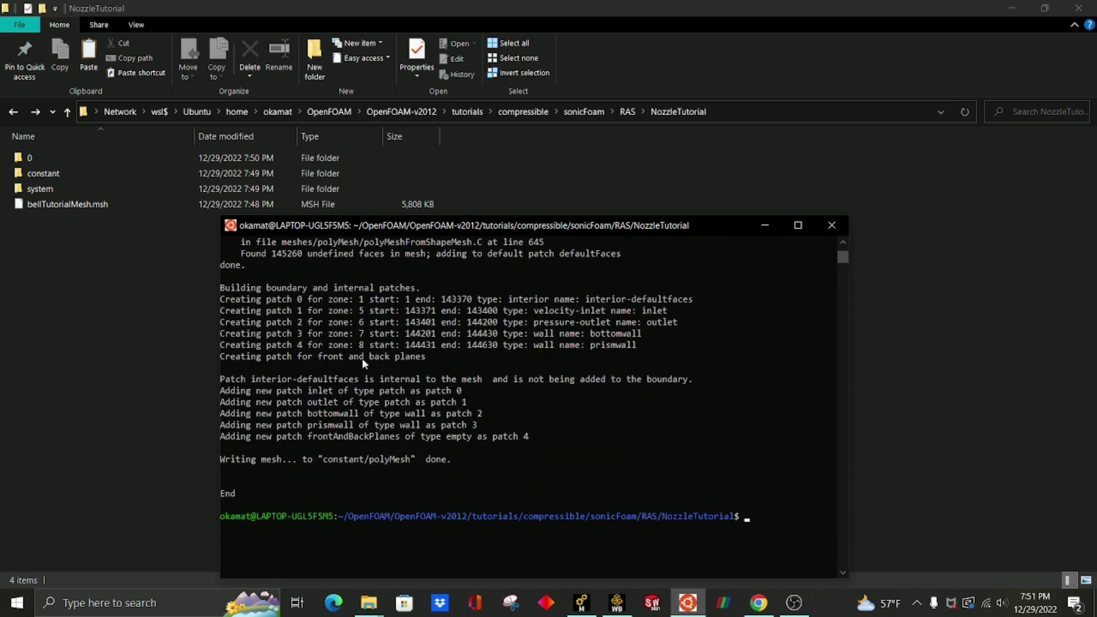
Open the boundary file from NozzleTutorial's constant/polyMesh folder in Notepad.
click(154, 410)
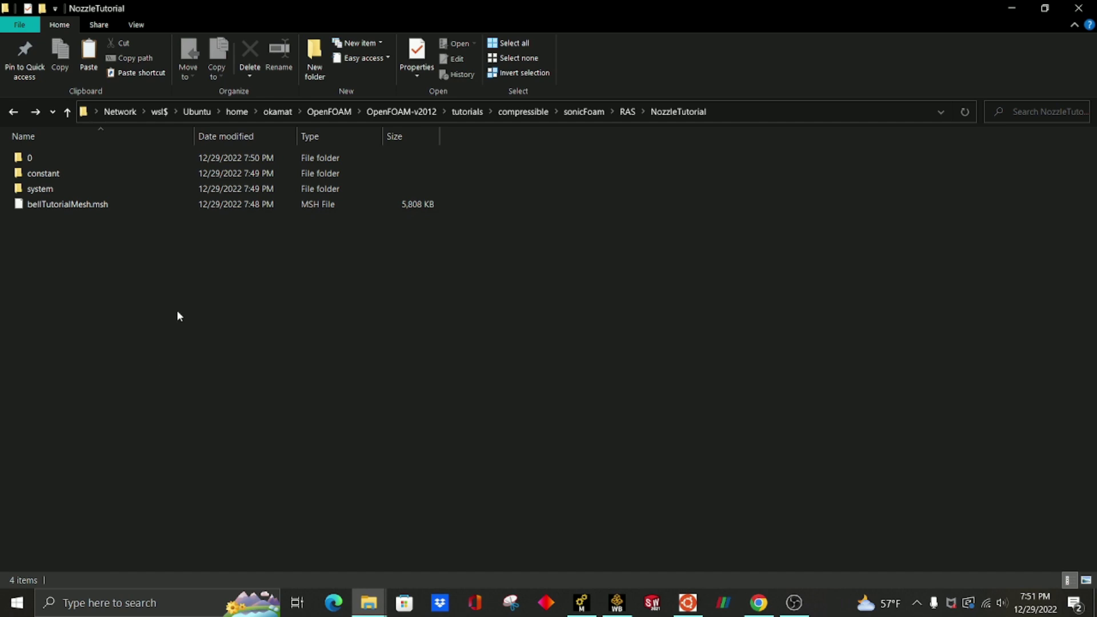
double_click(220, 189)
click(15, 114)
double_click(87, 173)
double_click(90, 163)
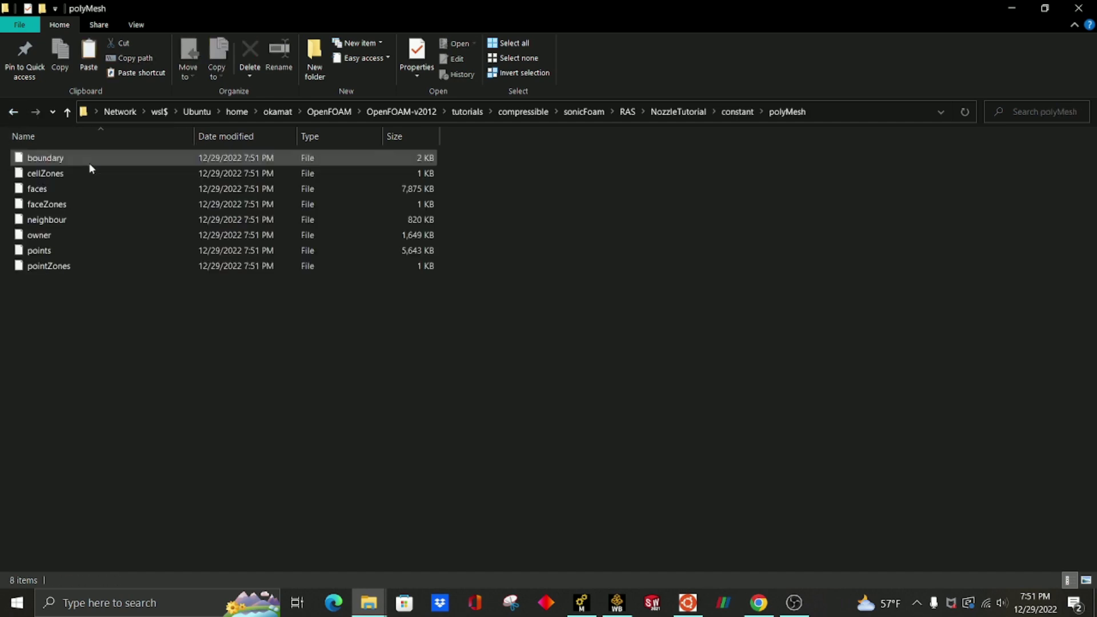
double_click(145, 160)
click(495, 283)
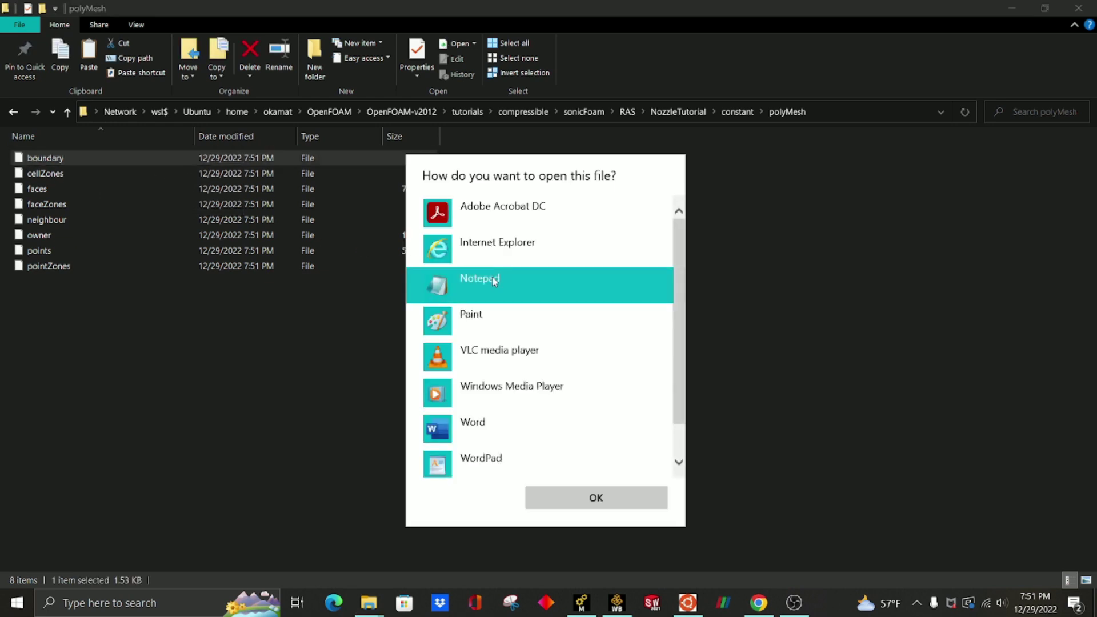
double_click(495, 283)
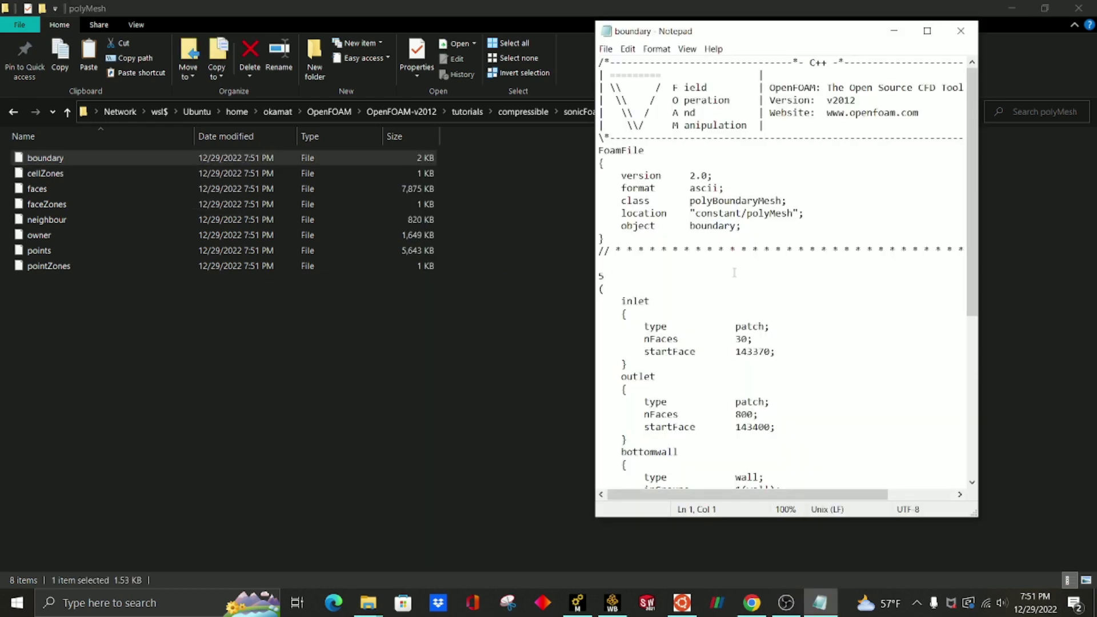
Set the bottomwall entry's type to patch in the boundary file and remove its inGroups line.
scroll(609, 297, down, 2)
click(771, 264)
drag(772, 263, 621, 239)
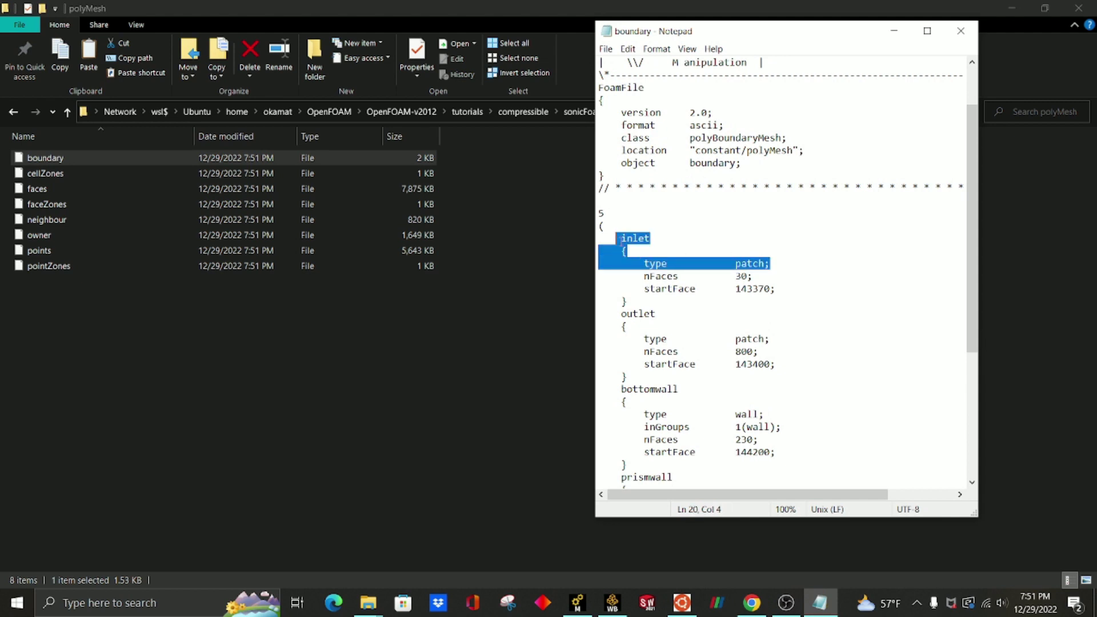
click(622, 239)
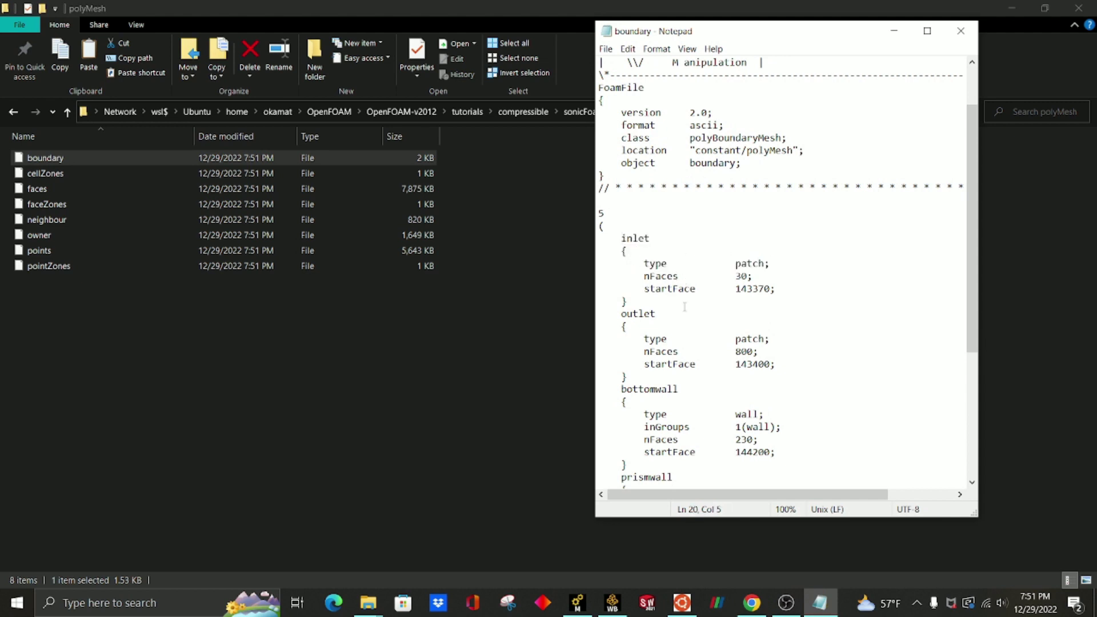
scroll(684, 307, down, 2)
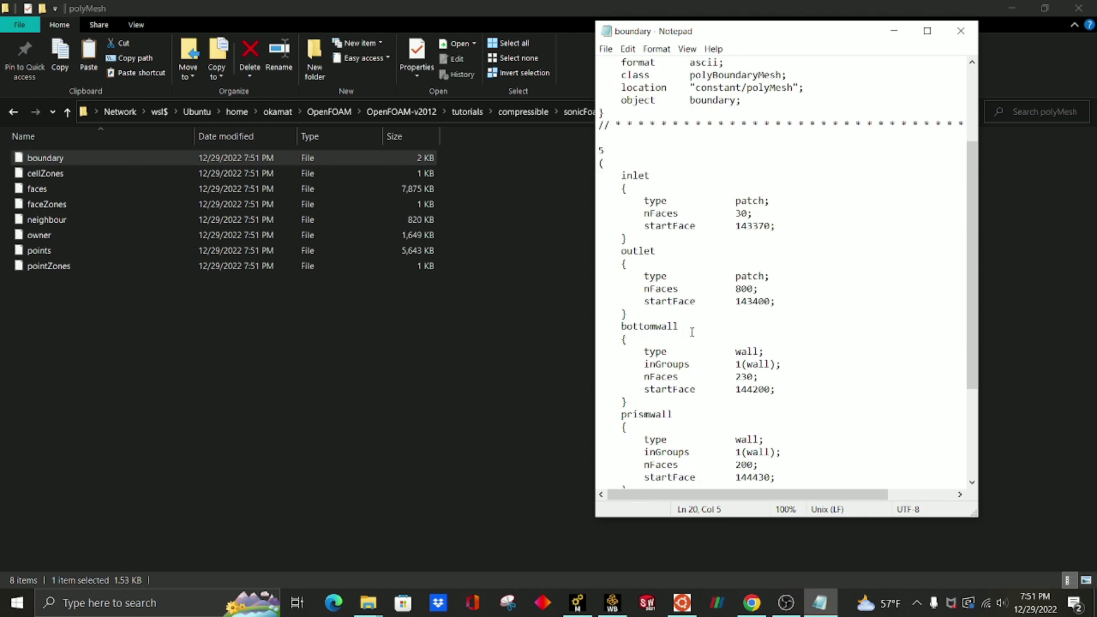
drag(780, 364, 734, 353)
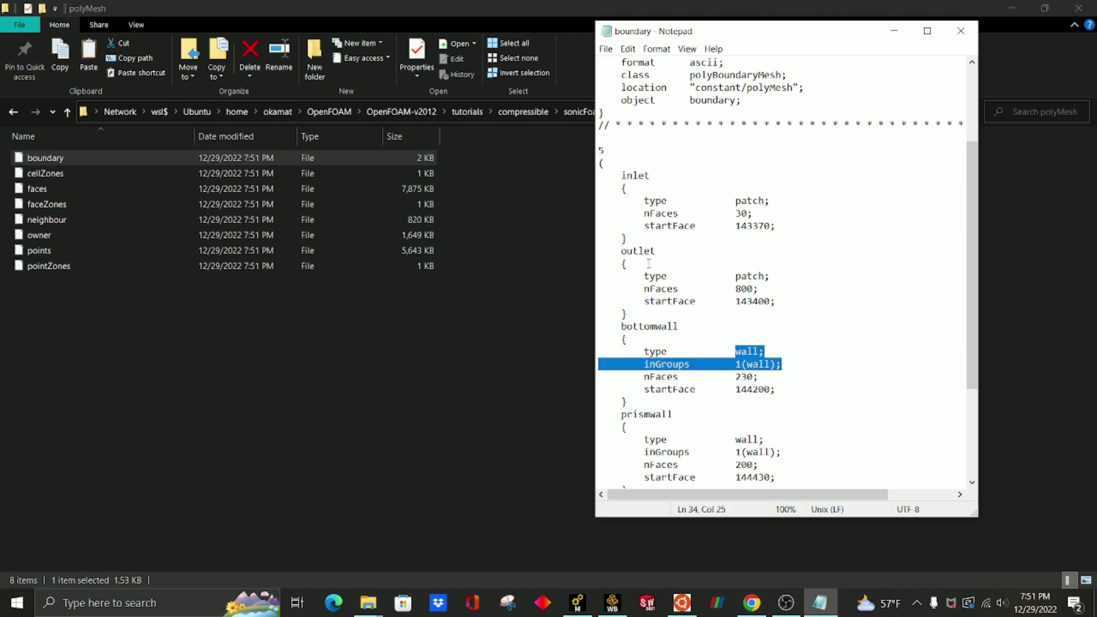
text(patch;)
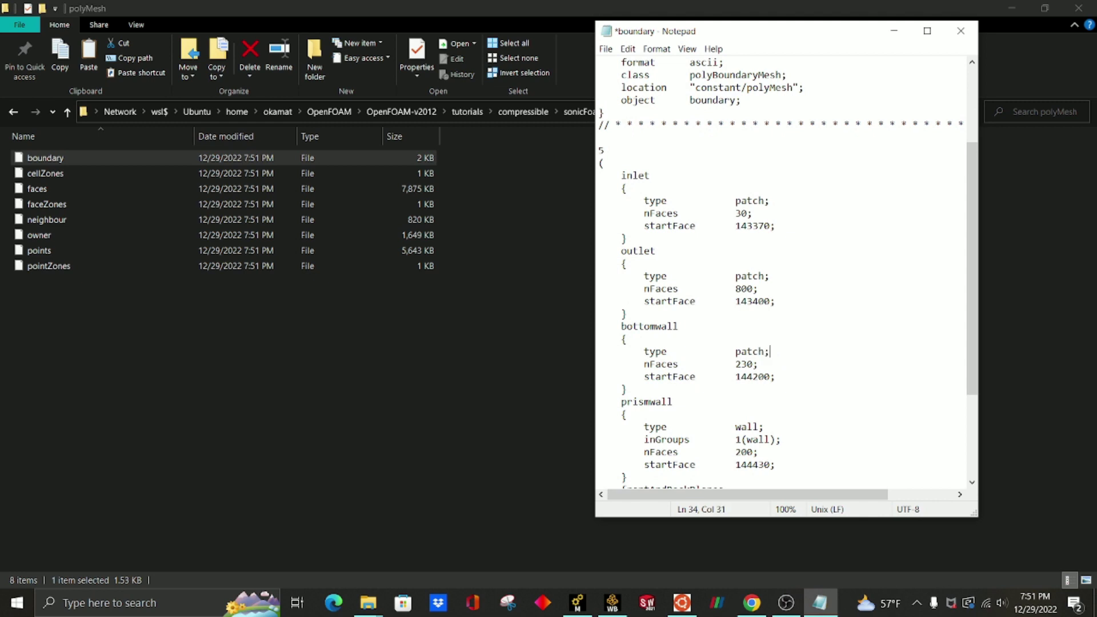
Capitalize the W in the two wall patch names so they read bottomWall and prismWall.
click(660, 326)
scroll(652, 343, down, 2)
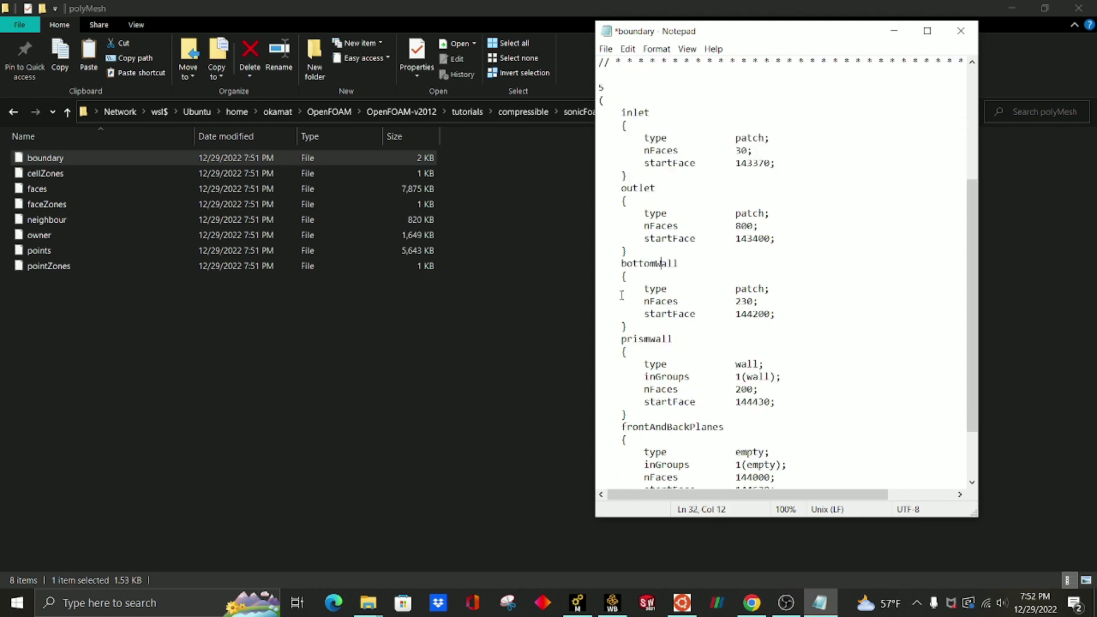
click(657, 340)
key(BackSpace)
text(W)
Rename the frontAndBackPlanes patch to defaultFaces, then save and close the boundary file.
scroll(739, 348, down, 2)
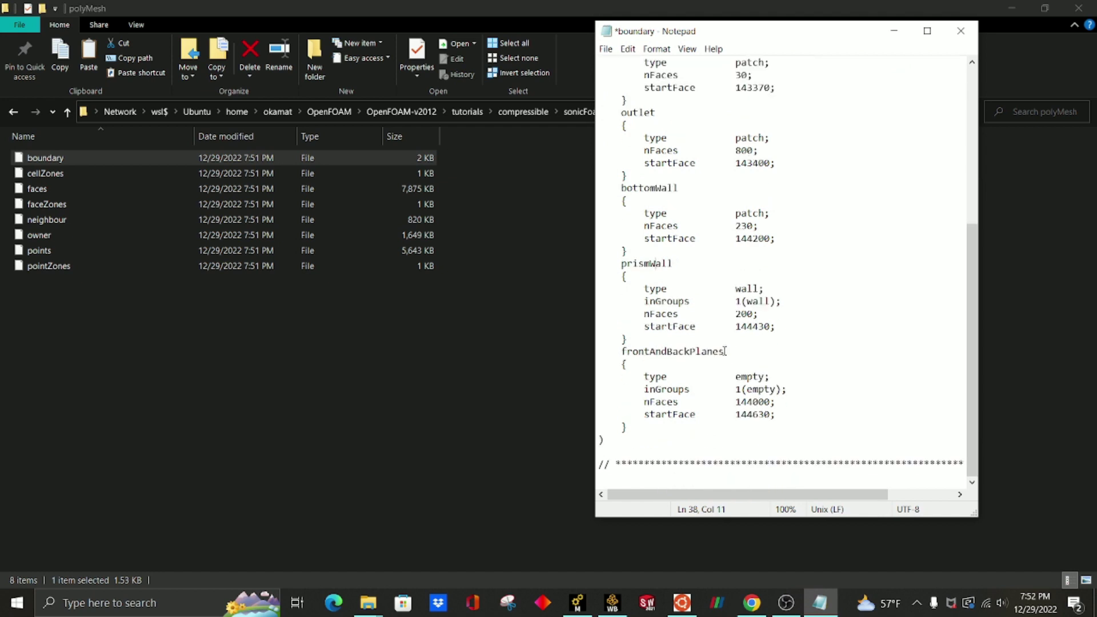
drag(725, 351, 622, 350)
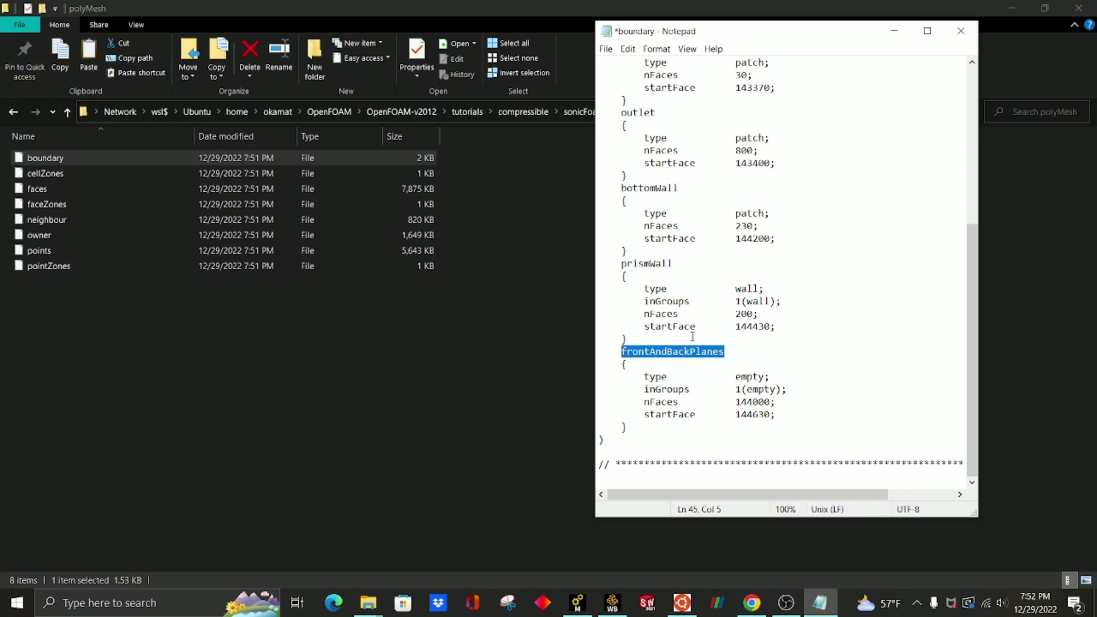
text(defa)
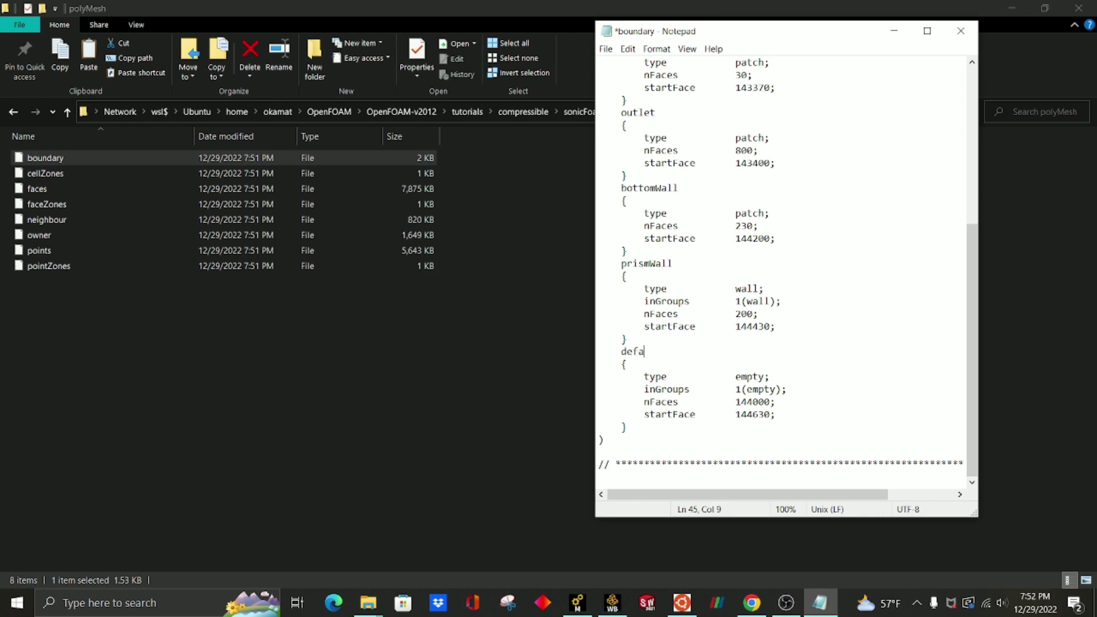
text(ultFaces)
scroll(630, 188, up, 3)
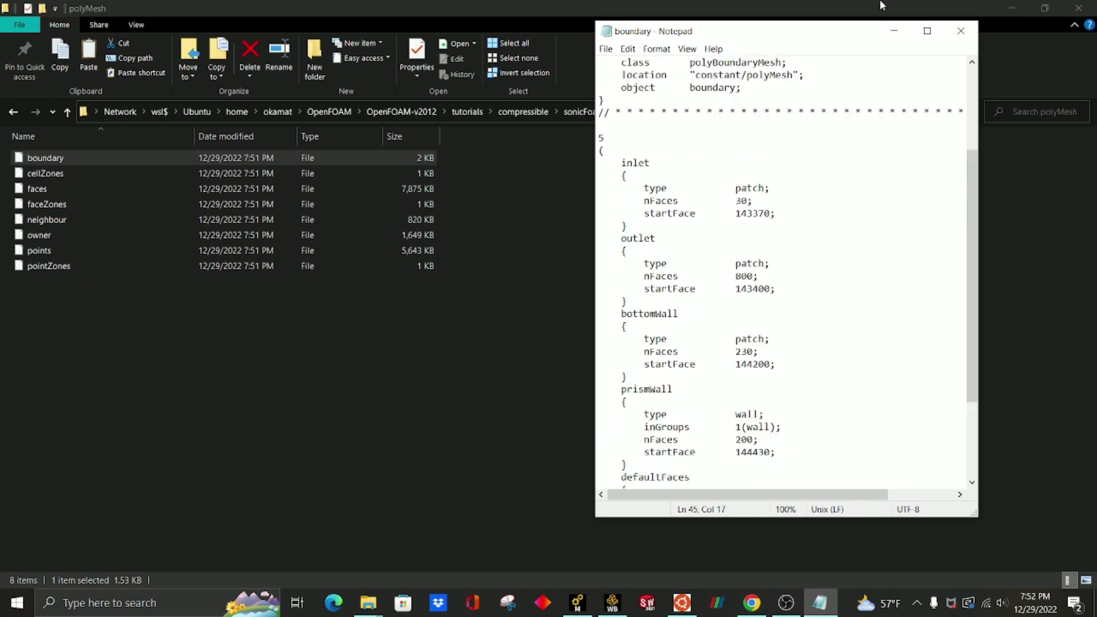
click(960, 31)
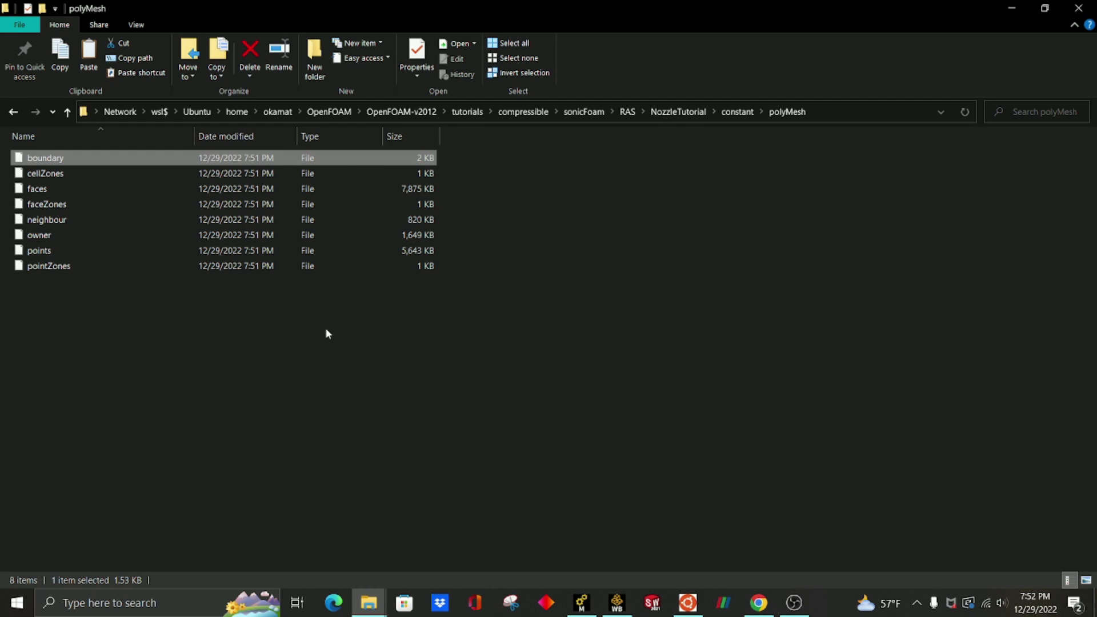
Open the k file from NozzleTutorial's 0 folder in Notepad and check its patch names and boundary conditions.
click(12, 113)
click(13, 113)
click(40, 153)
click(41, 154)
click(88, 159)
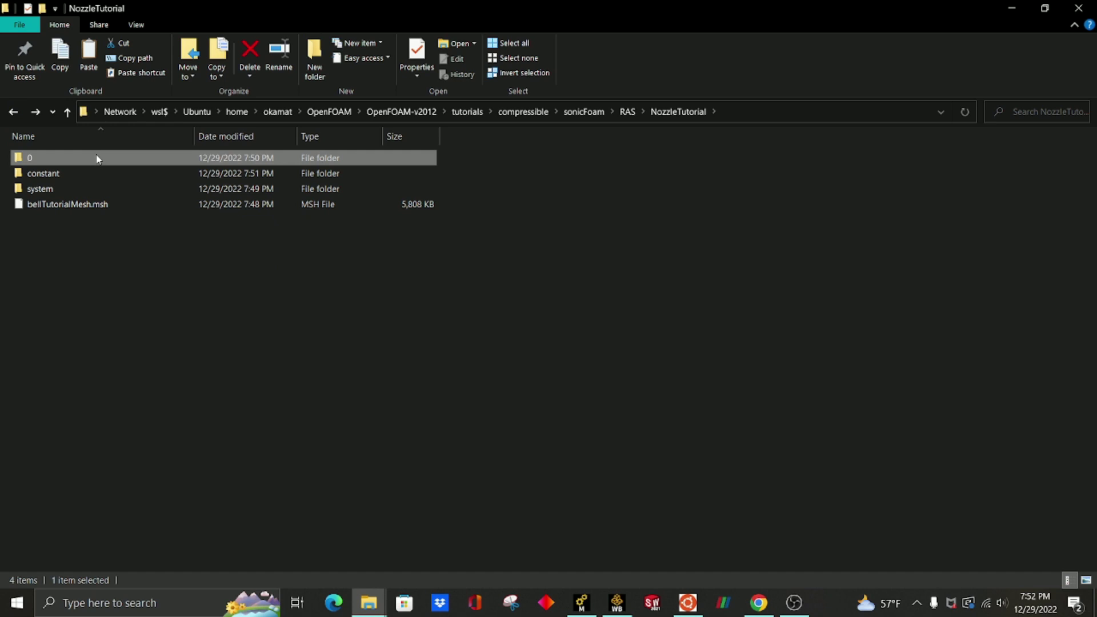
double_click(98, 160)
double_click(103, 189)
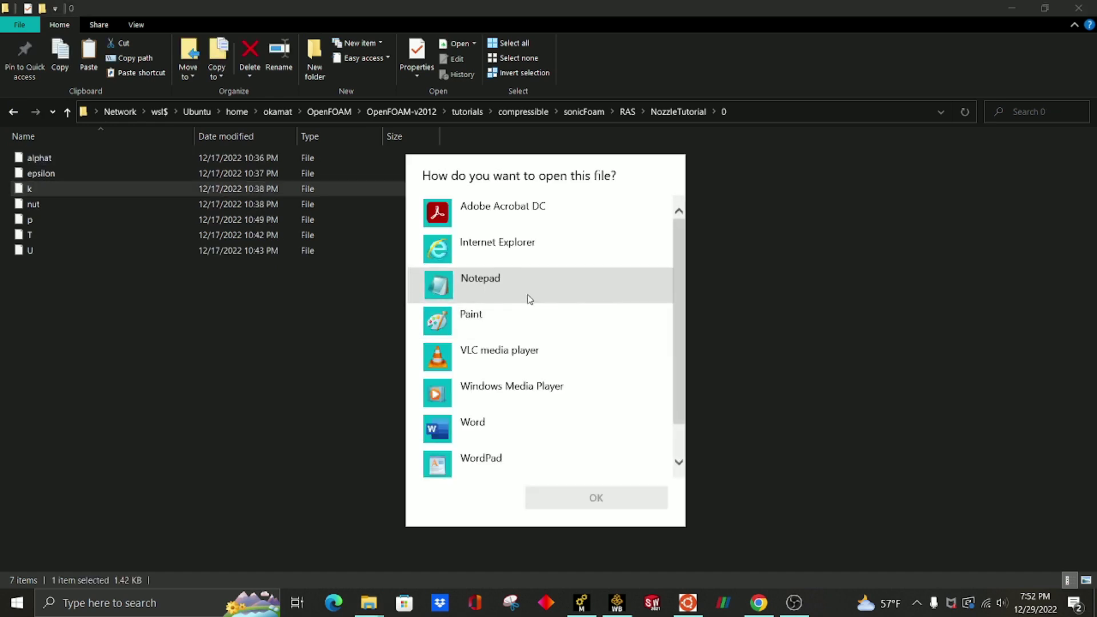
double_click(530, 299)
scroll(750, 287, down, 3)
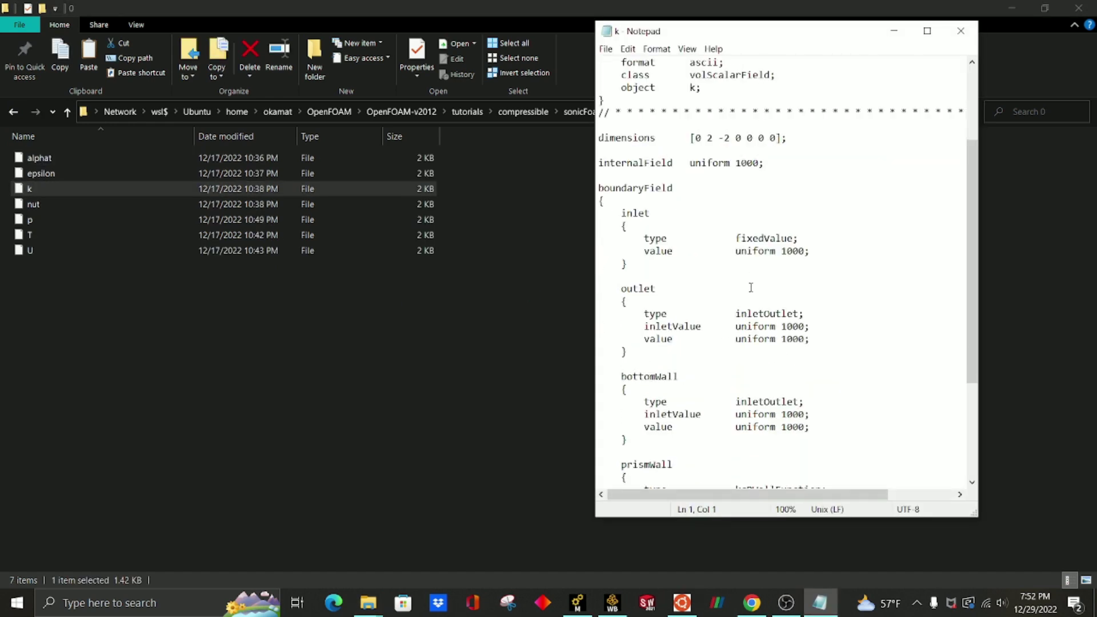
scroll(750, 287, down, 4)
scroll(648, 343, up, 8)
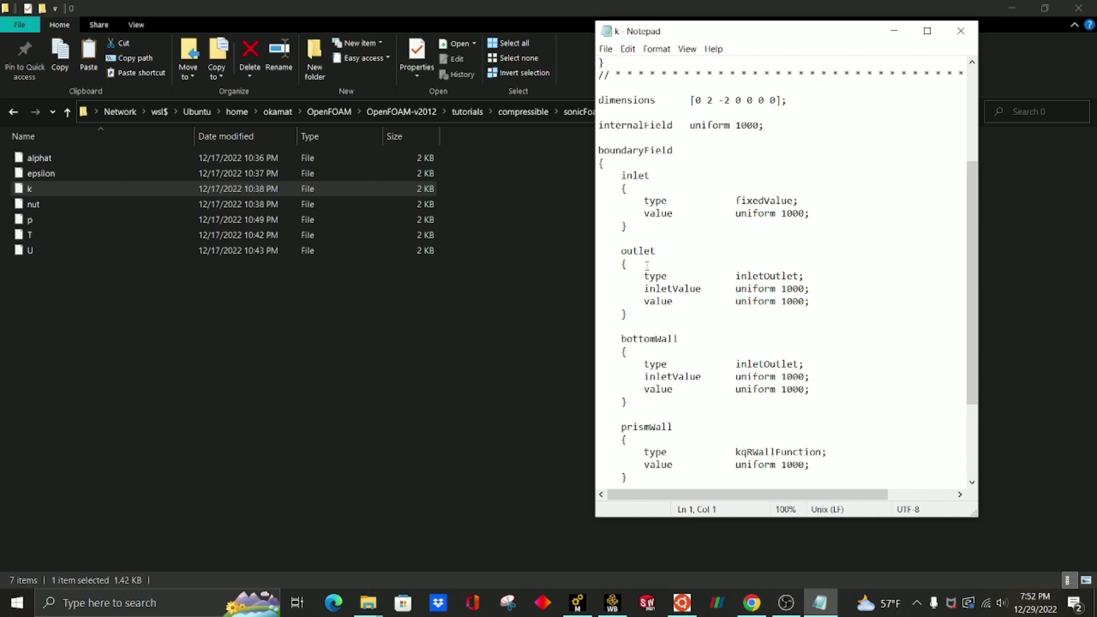
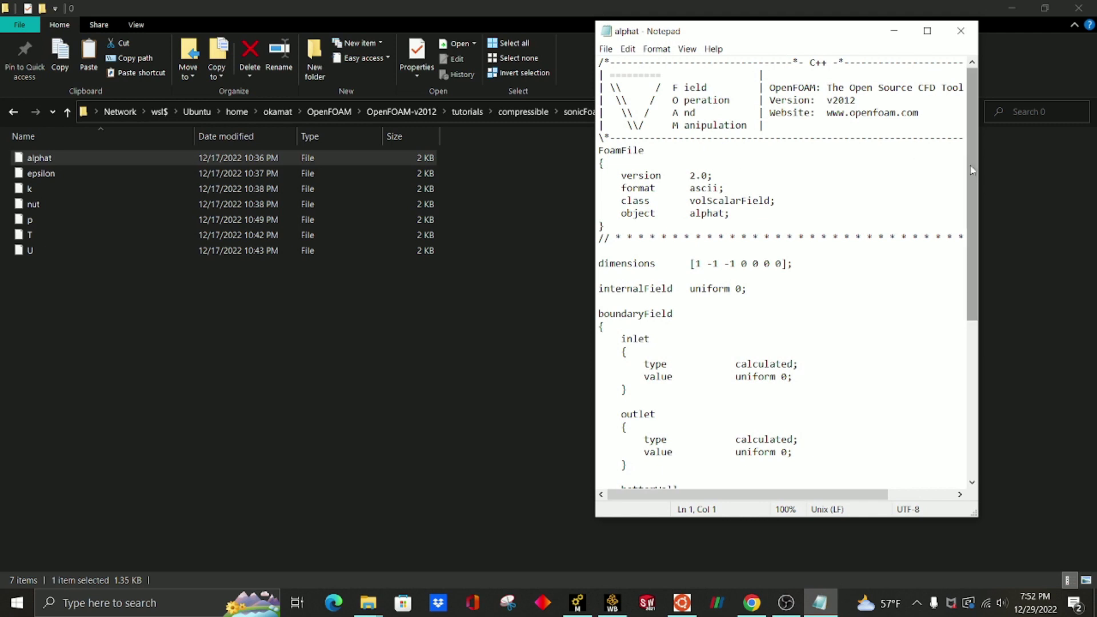
Review the boundary conditions in the alphat and epsilon files in Notepad.
drag(976, 176, 982, 309)
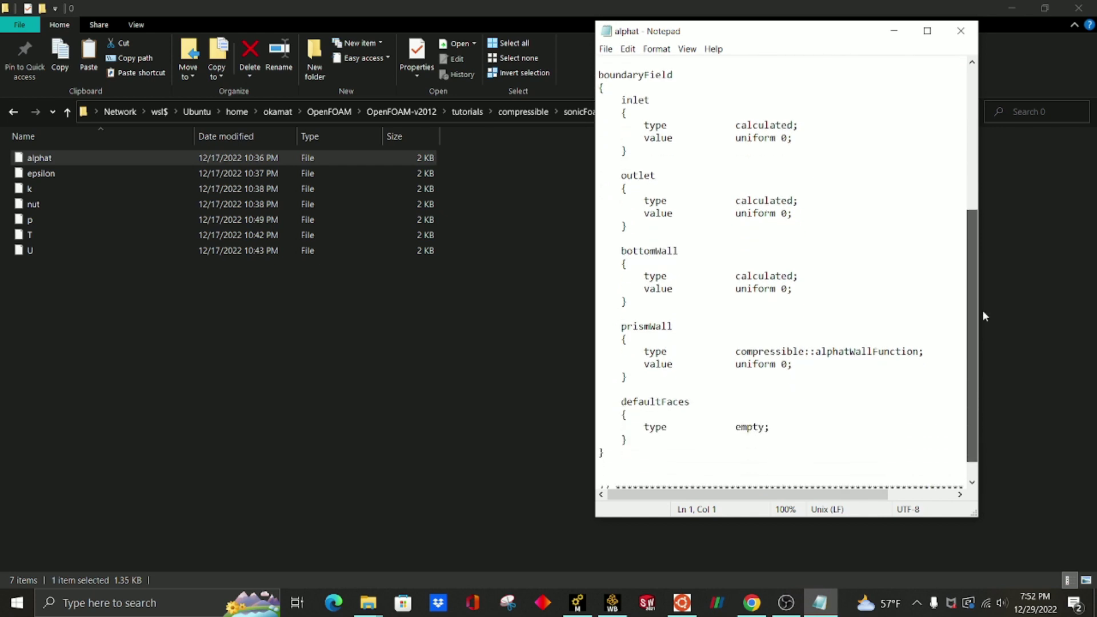
key(alt+F4)
double_click(331, 173)
double_click(516, 295)
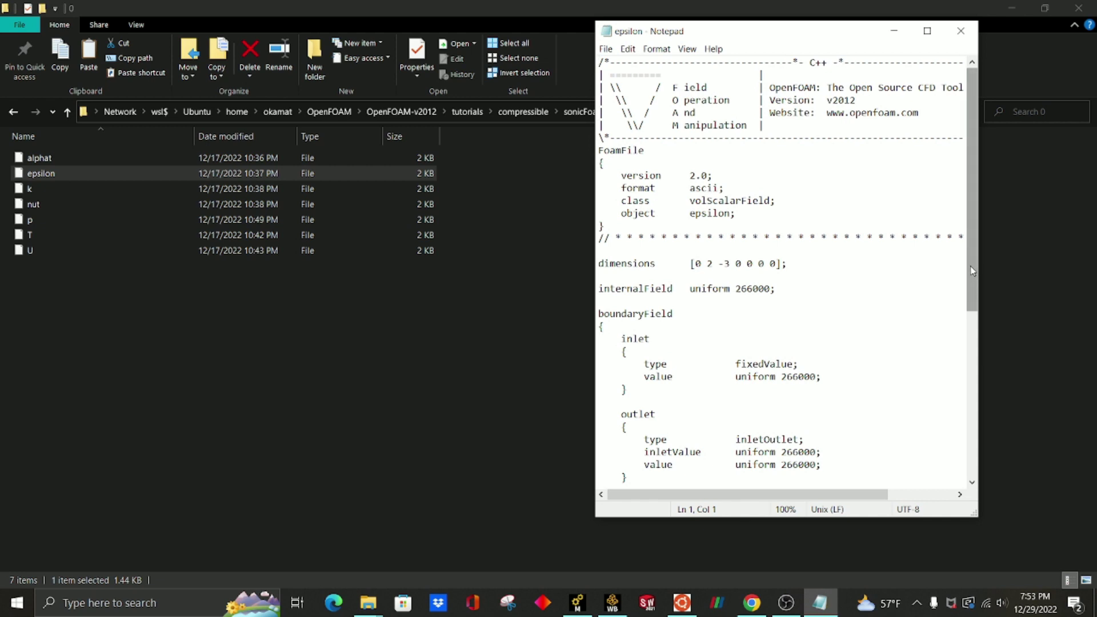
drag(973, 270, 979, 416)
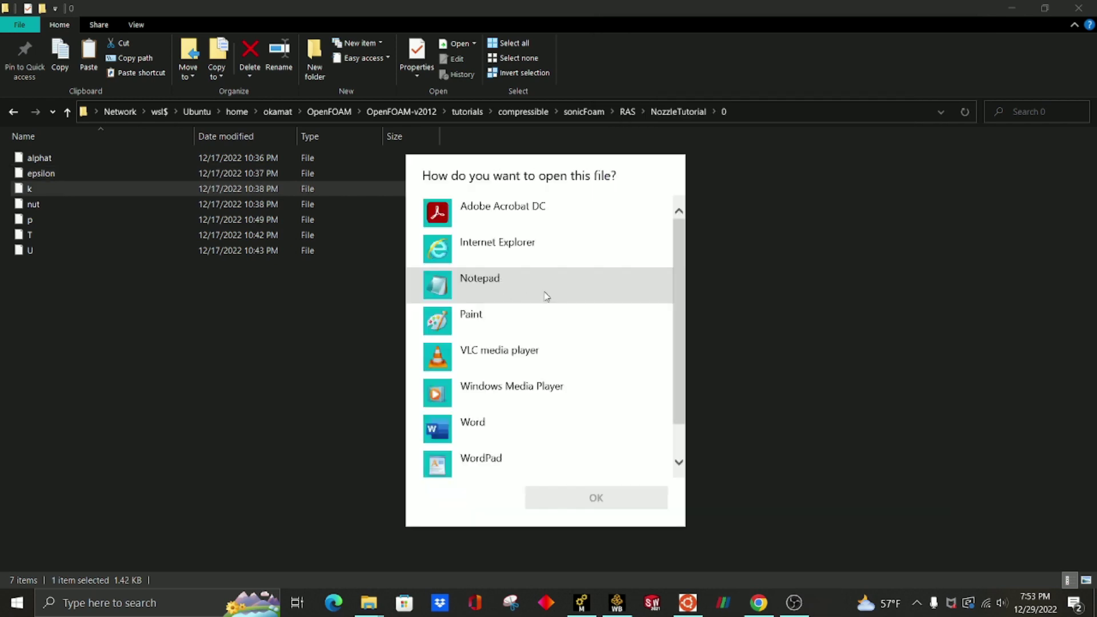
Review the boundary conditions in the k and nut files in Notepad.
double_click(546, 295)
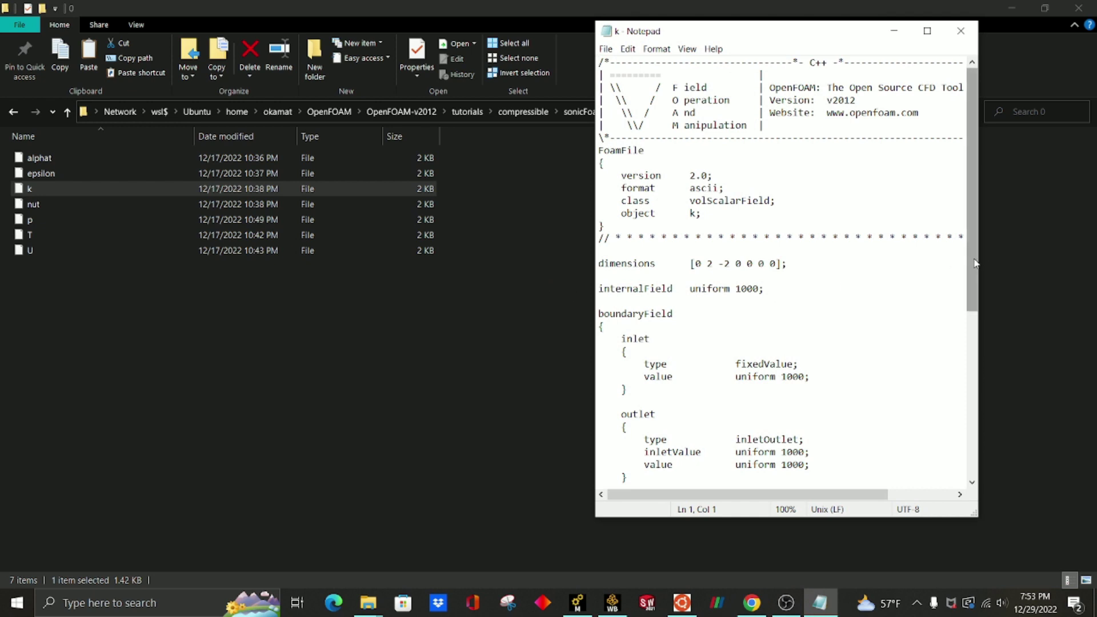
drag(974, 260, 968, 402)
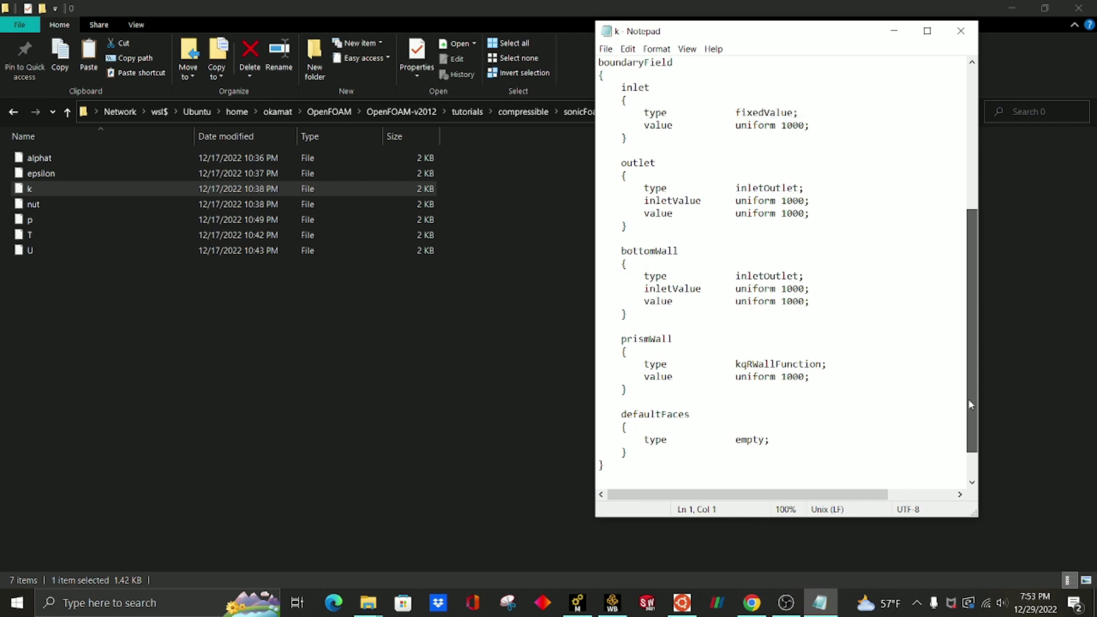
click(961, 31)
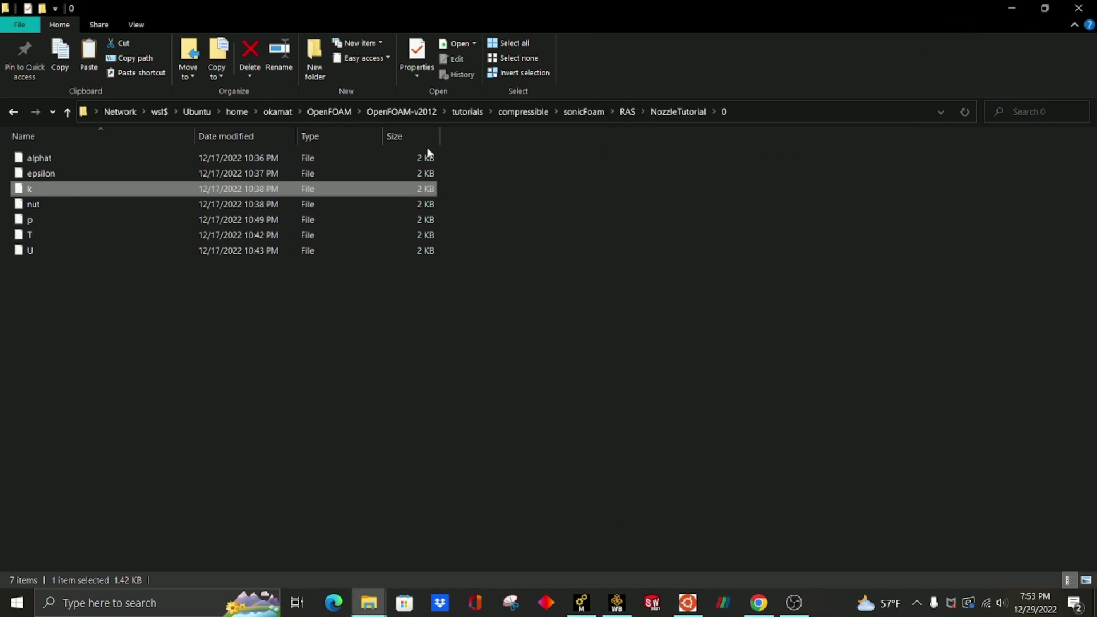
double_click(327, 202)
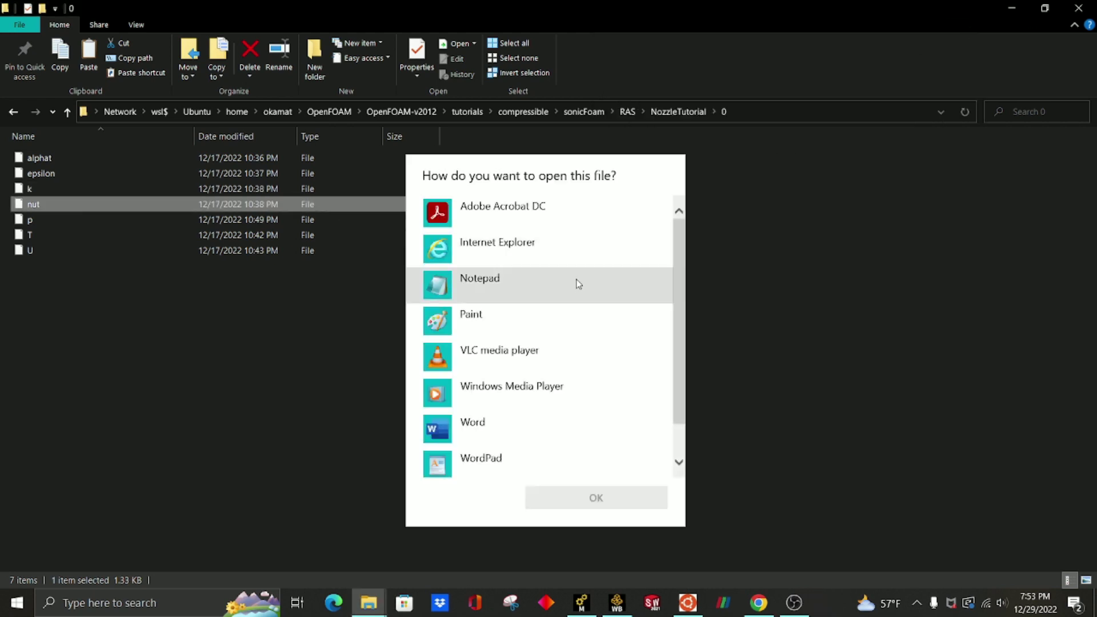
double_click(576, 282)
drag(973, 216, 996, 394)
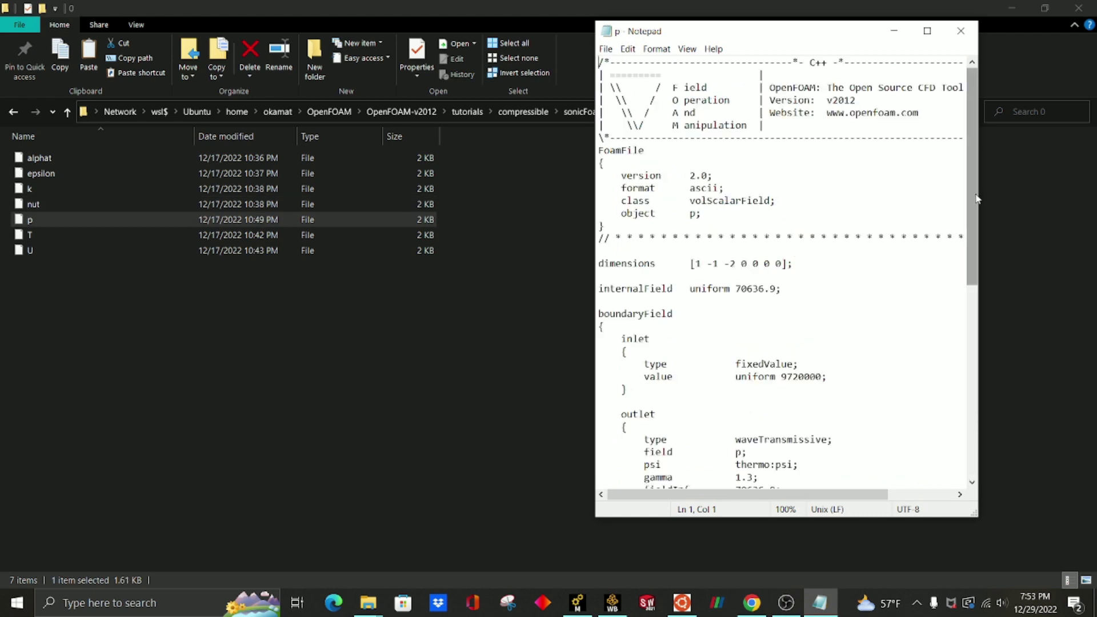
Review the internal field, inlet, outlet, bottomWall, prismWall and defaultFaces pressure conditions in the p file, and close it.
drag(977, 199, 978, 240)
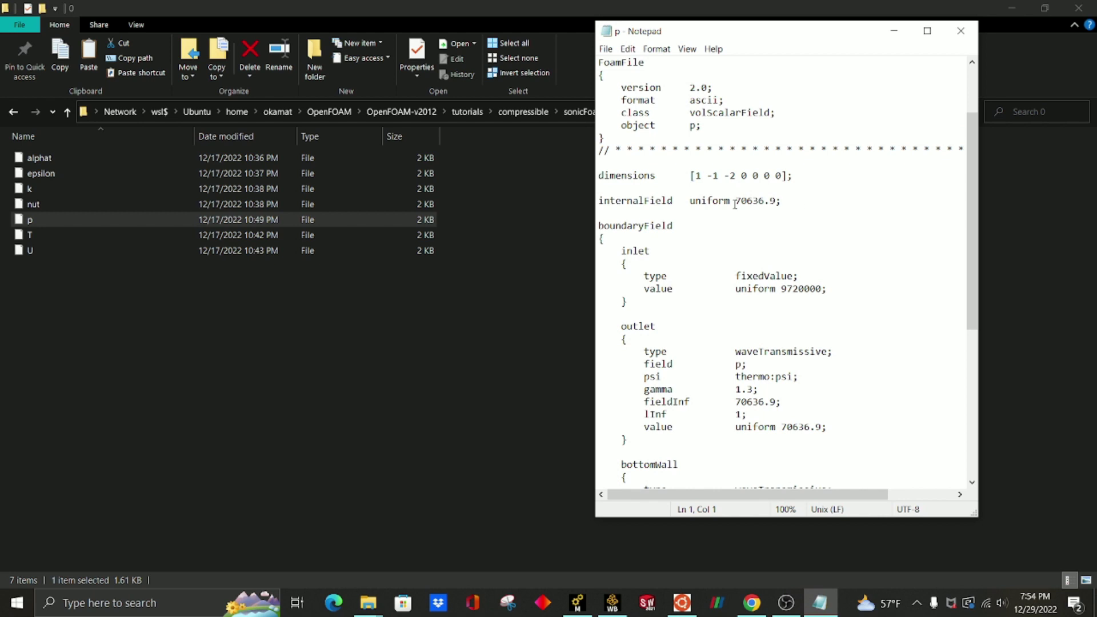
drag(822, 290, 781, 290)
drag(777, 200, 735, 200)
scroll(737, 201, down, 2)
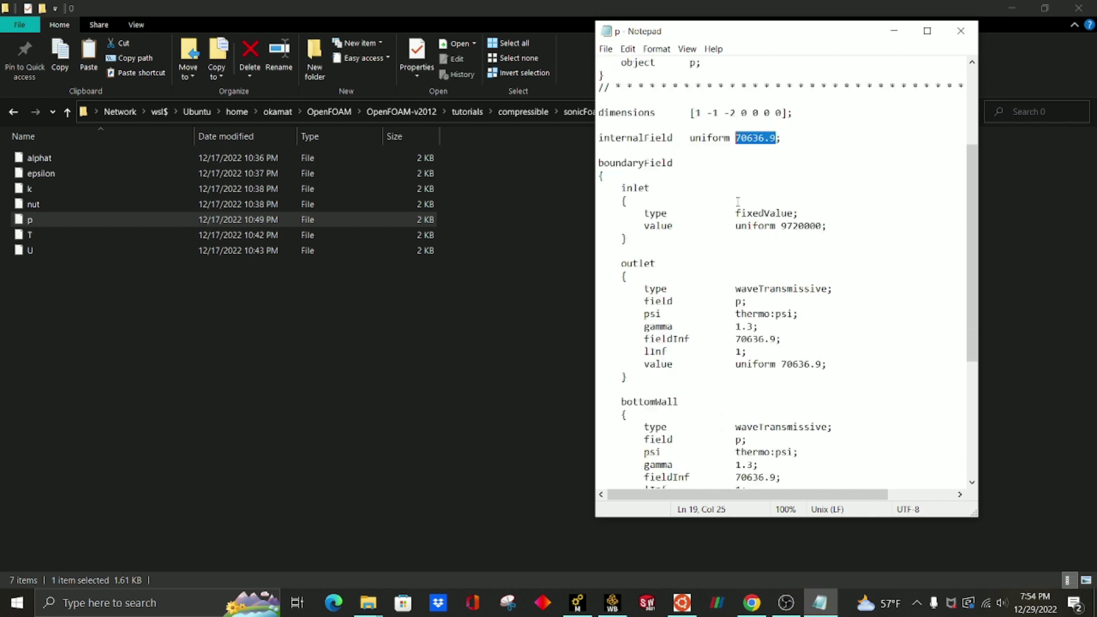
scroll(795, 323, down, 2)
drag(824, 302, 737, 276)
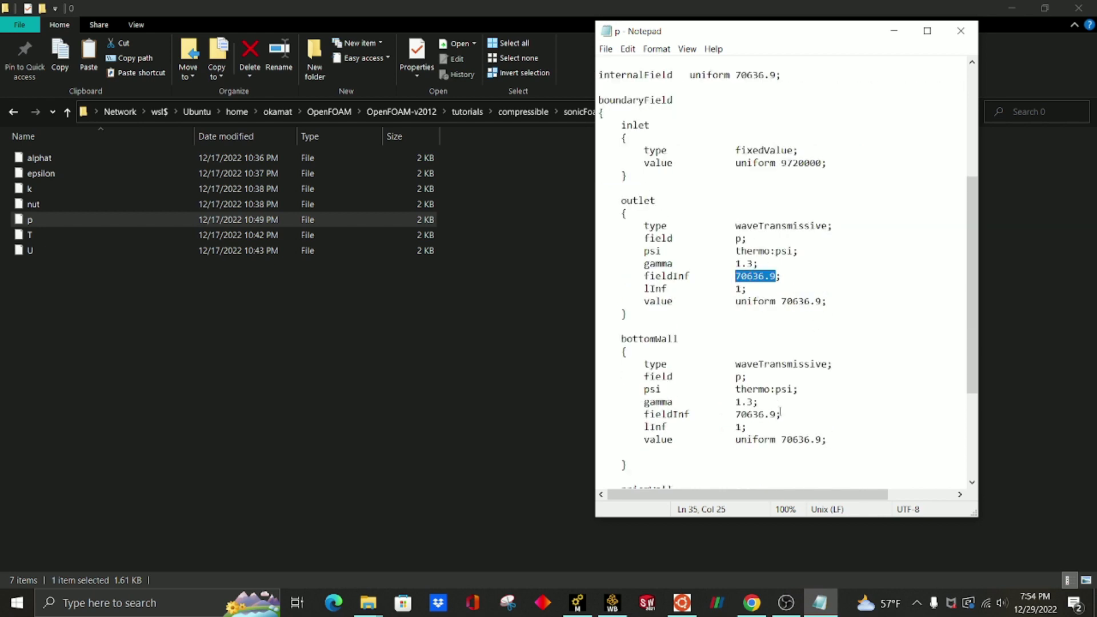
drag(781, 413, 741, 414)
drag(825, 440, 786, 440)
click(791, 427)
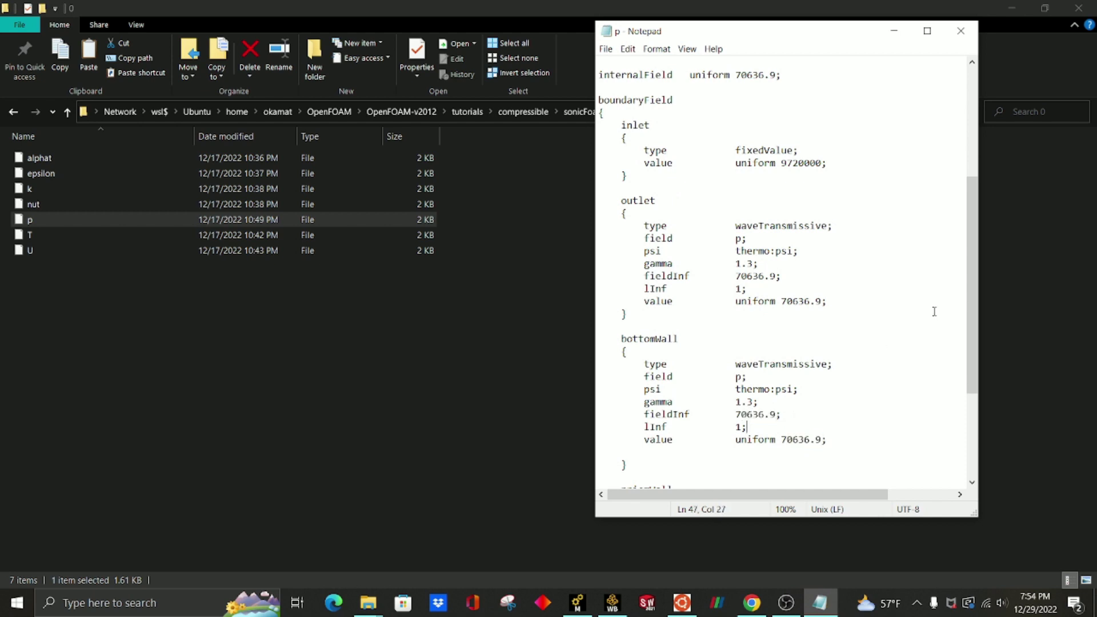
drag(976, 244, 983, 307)
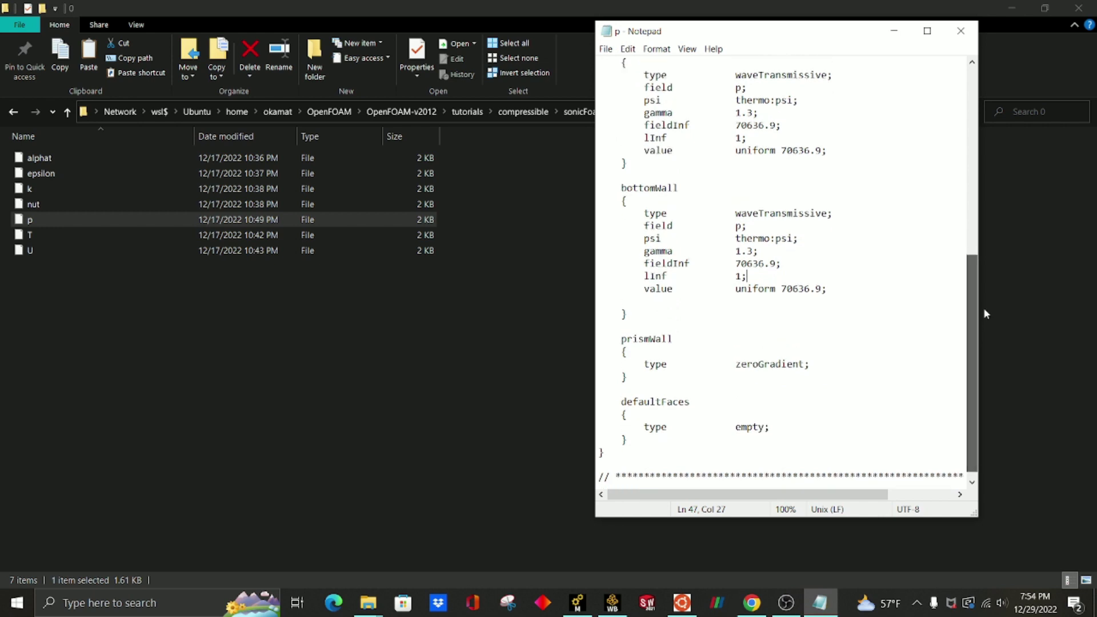
click(960, 31)
Open the T file in Notepad, review its internal field and patch temperature conditions, and close it.
double_click(324, 234)
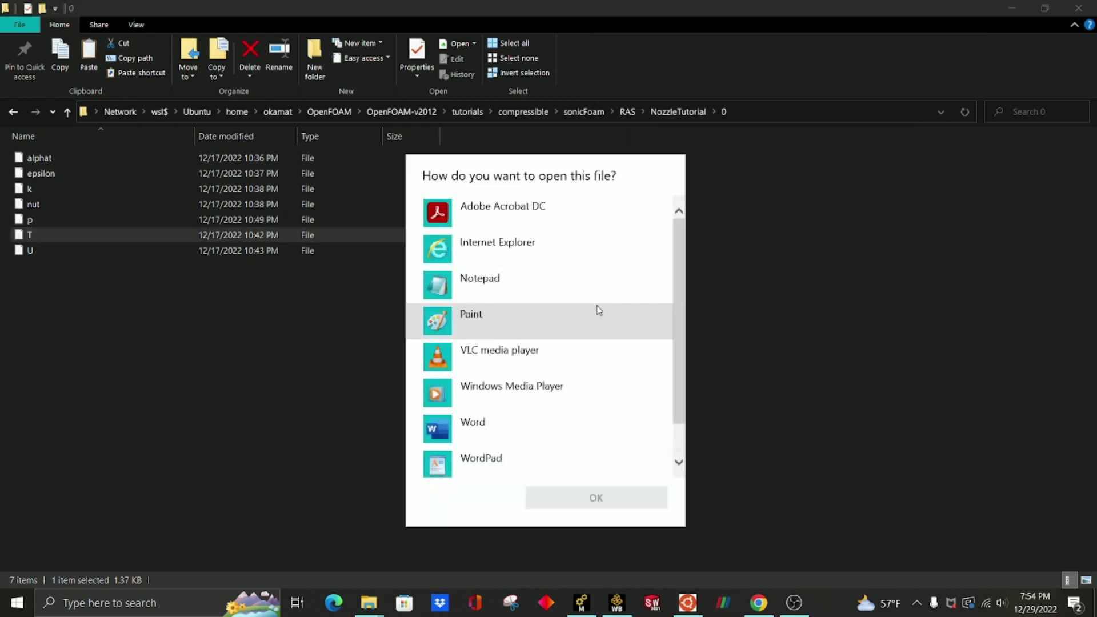
double_click(595, 284)
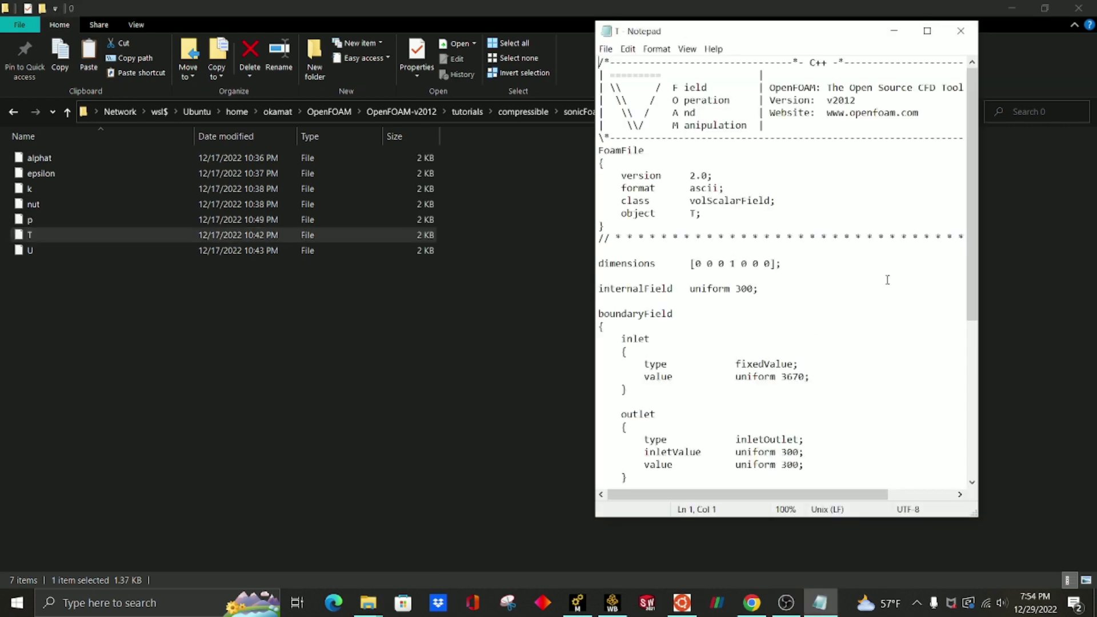
drag(976, 265, 994, 297)
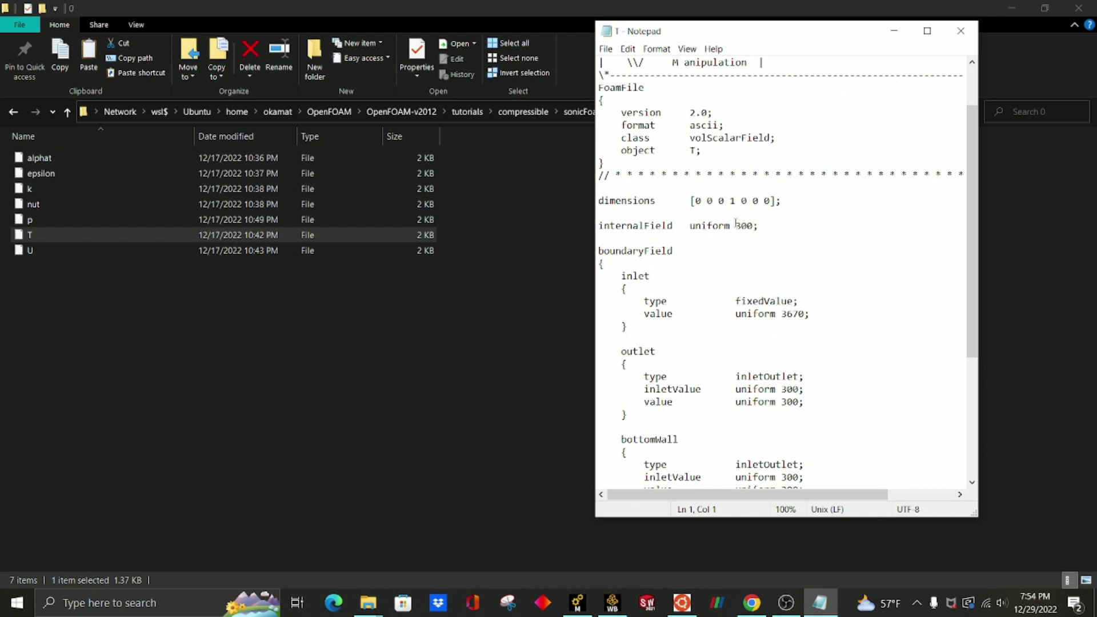
scroll(787, 322, down, 2)
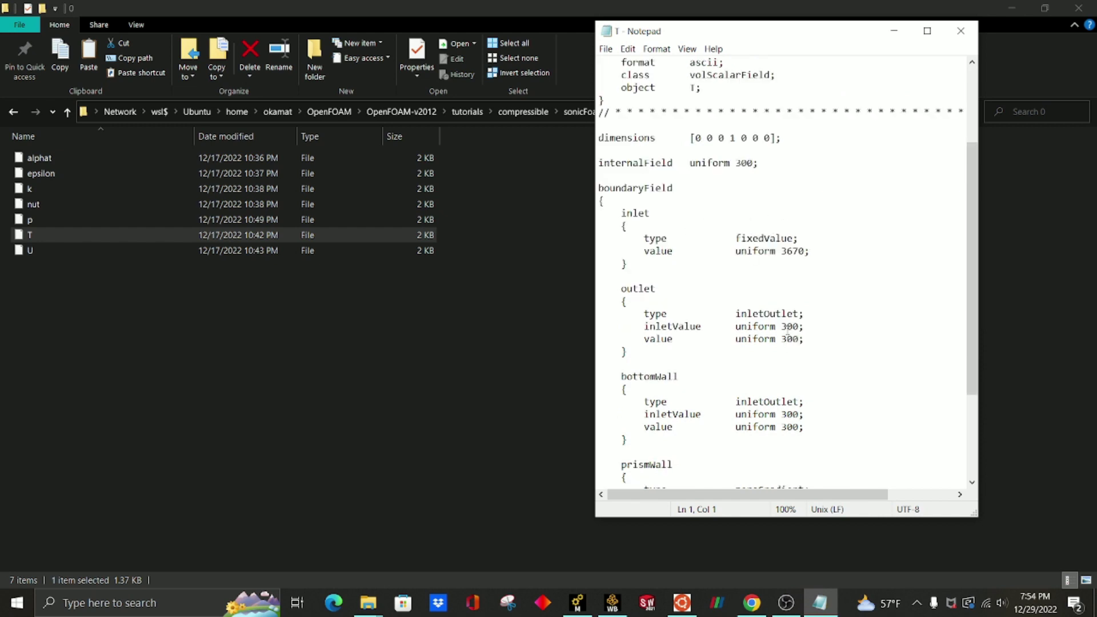
click(805, 252)
drag(805, 252, 778, 252)
drag(968, 266, 981, 336)
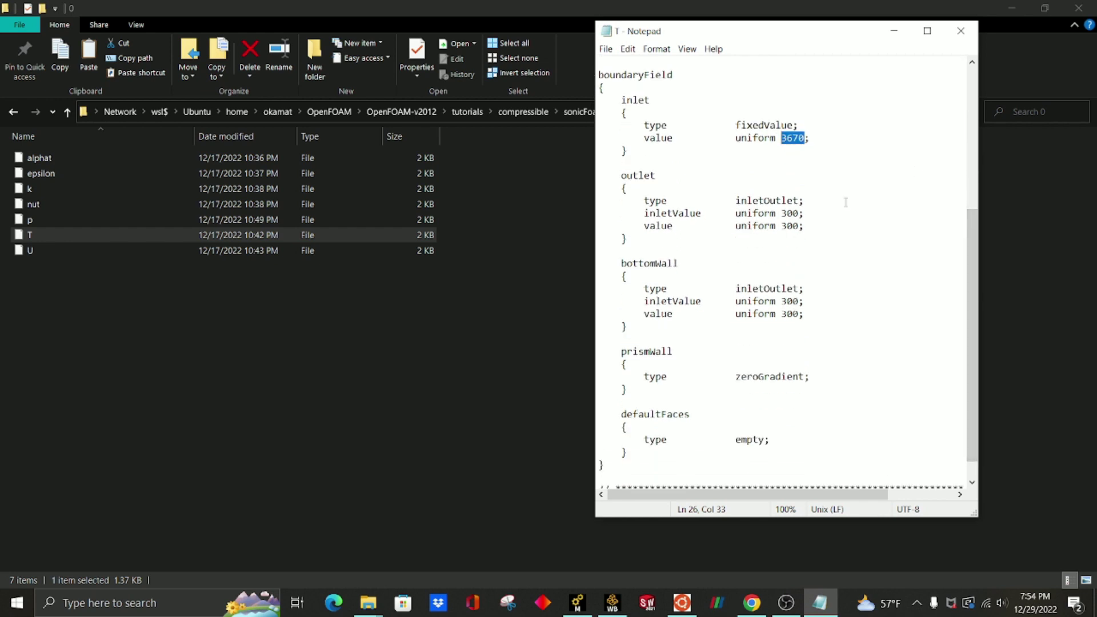
click(960, 30)
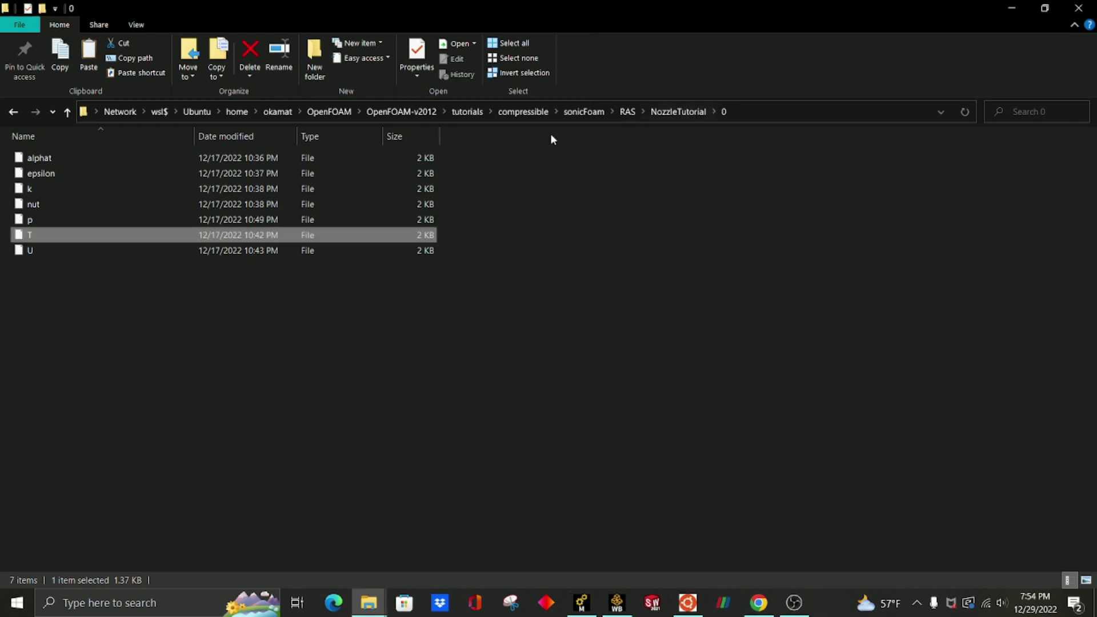
Open the U file in Notepad, review its velocity boundary conditions, and close it.
double_click(351, 251)
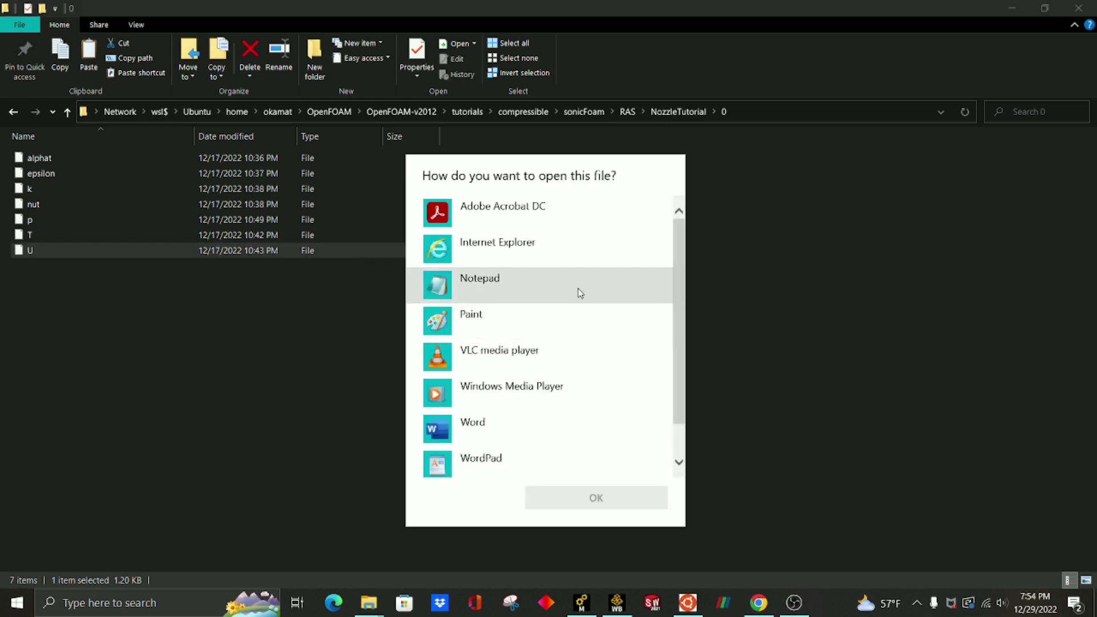
double_click(576, 288)
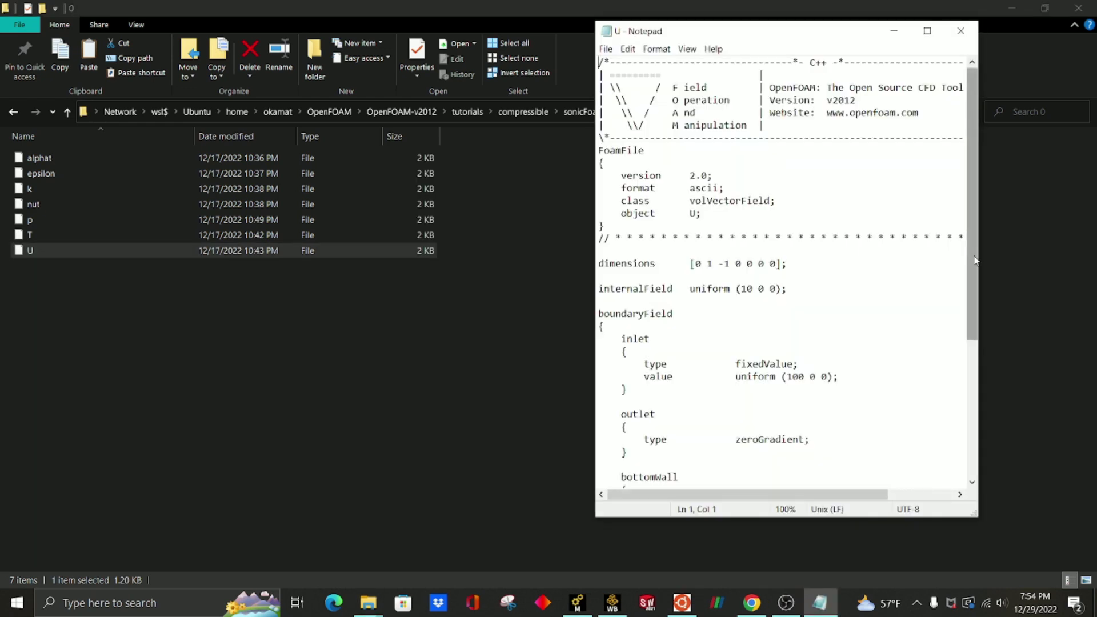
drag(975, 260, 976, 394)
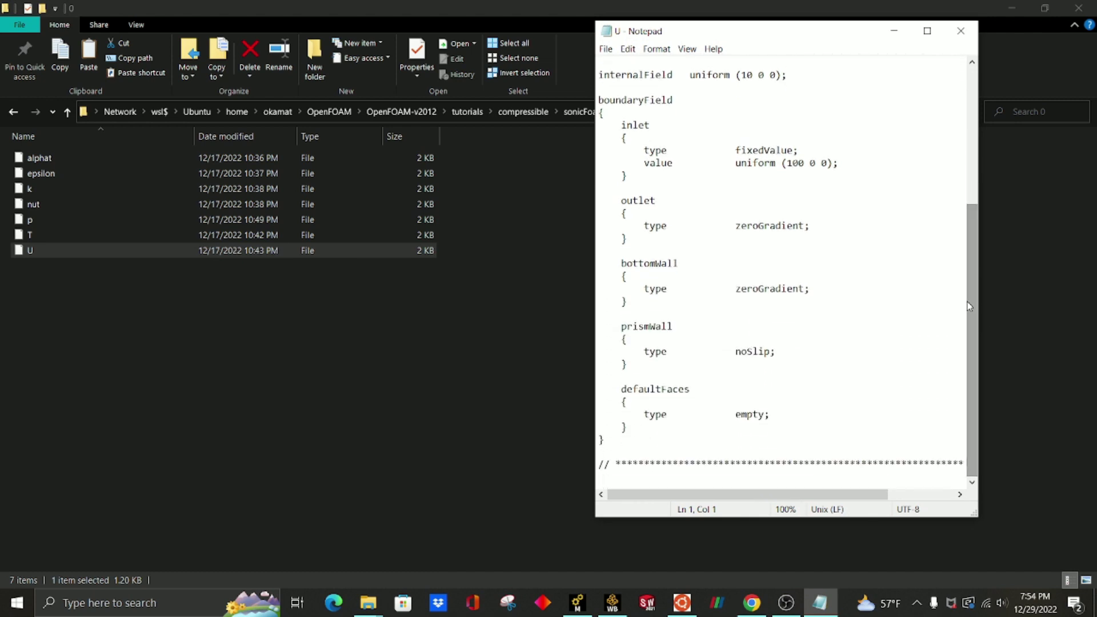
click(961, 31)
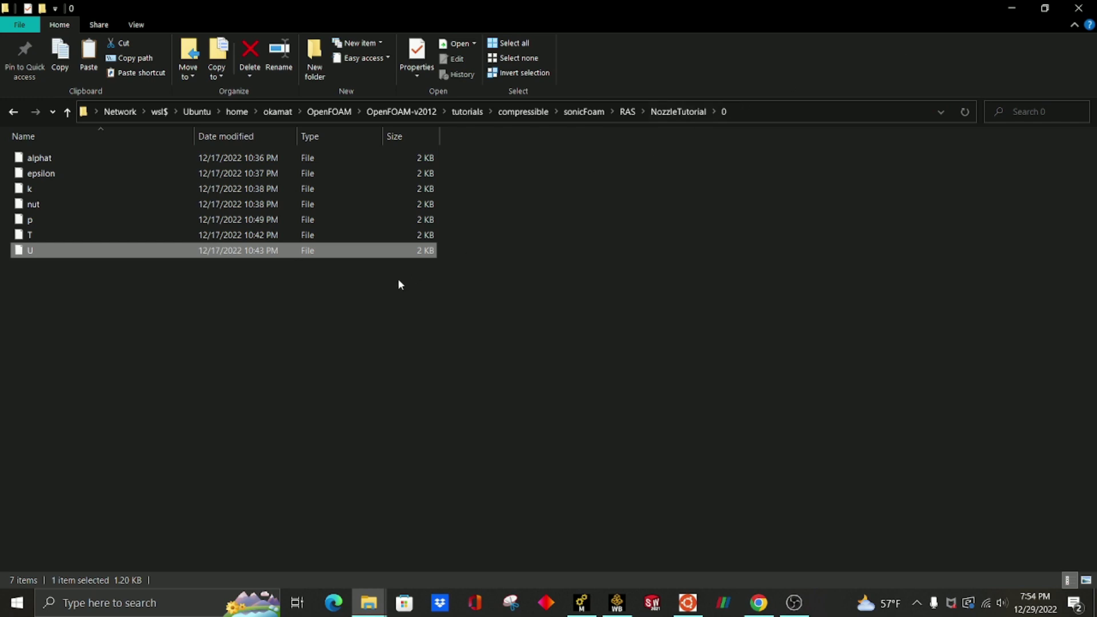
Open controlDict from NozzleTutorial's system folder in Notepad and set startFrom to latestTime.
click(11, 113)
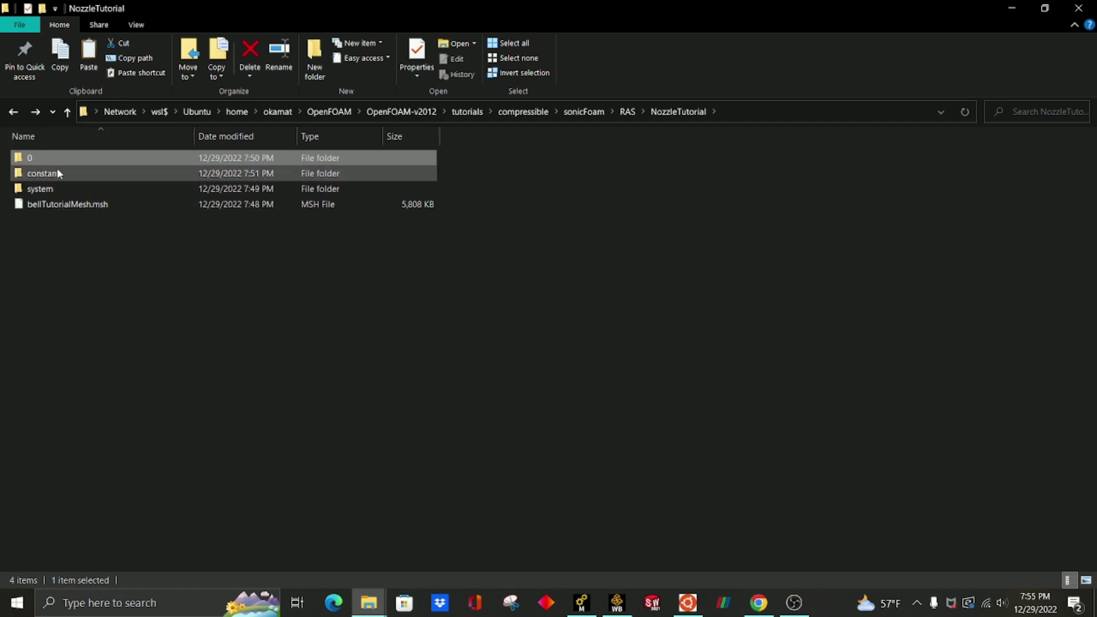
double_click(73, 188)
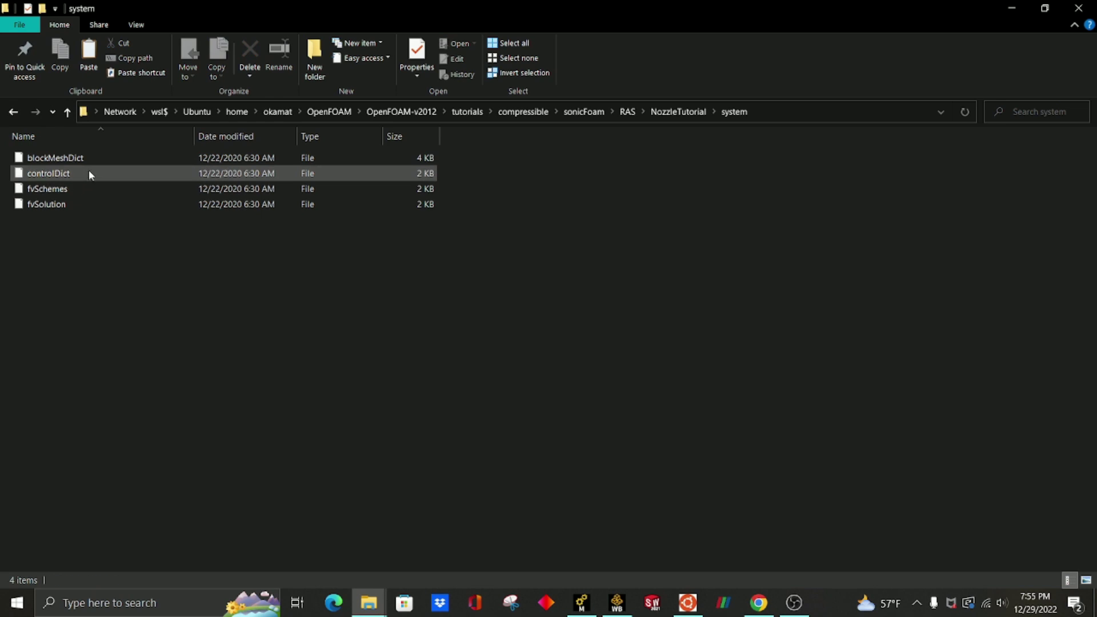
double_click(88, 172)
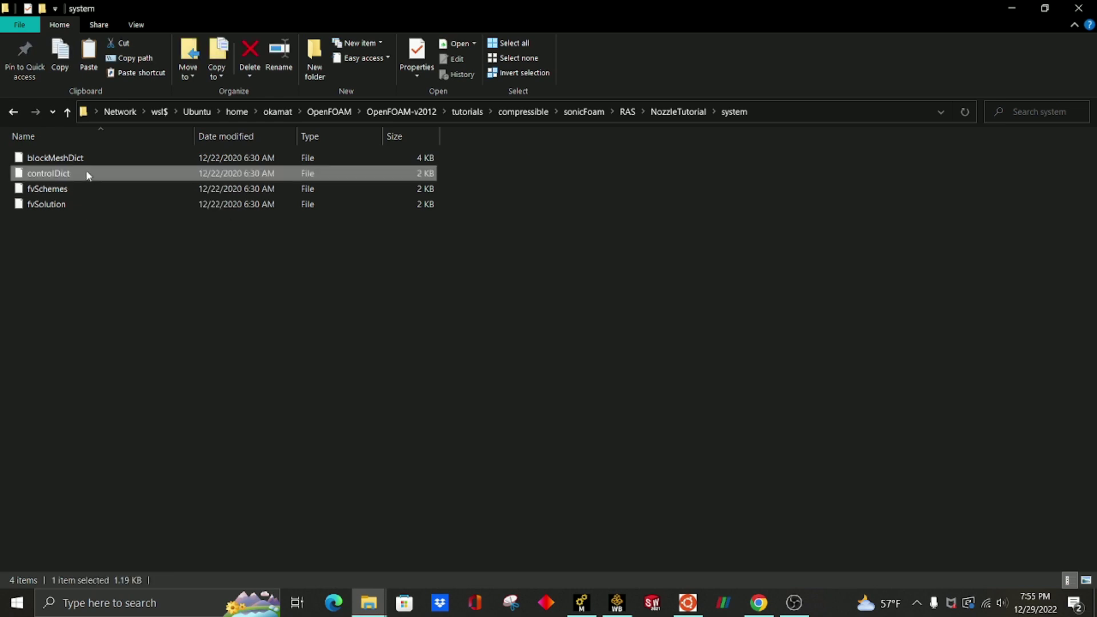
double_click(492, 289)
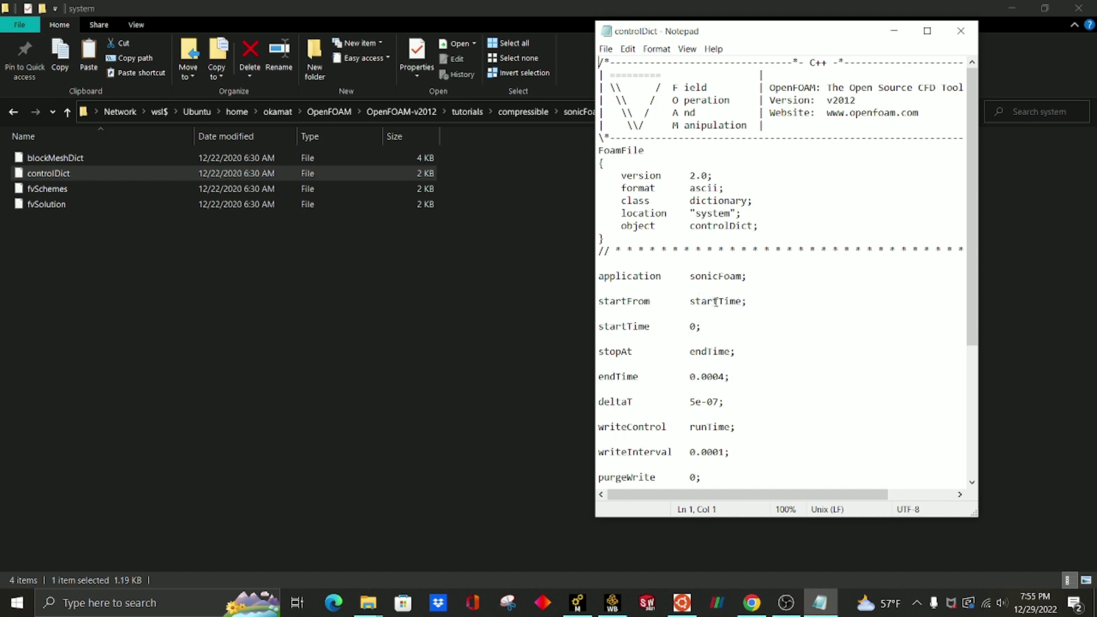
drag(718, 302, 690, 302)
text(latest)
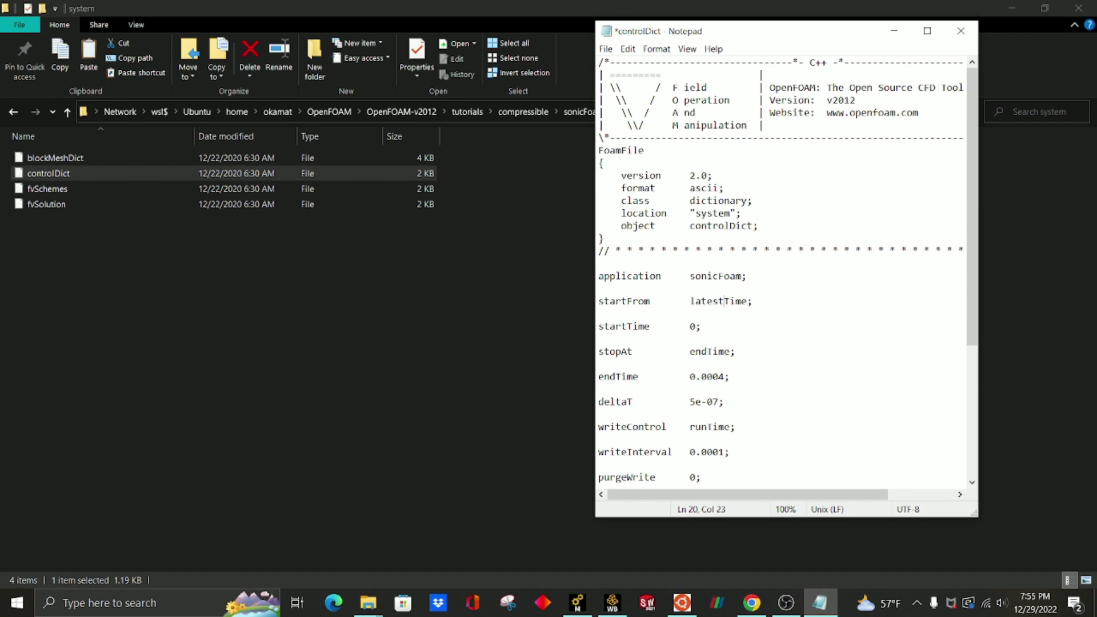
Set endTime to 0.001 and deltaT to 1e-06 in controlDict.
scroll(713, 330, down, 2)
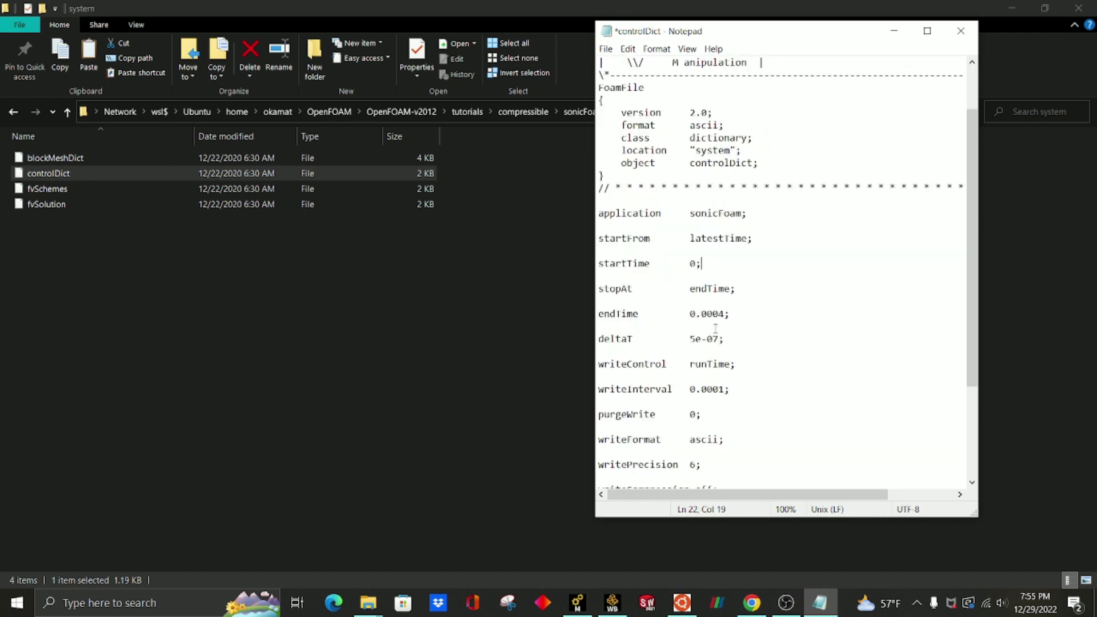
click(723, 313)
key(BackSpace)
key(BackSpace)
text(1)
click(693, 338)
key(BackSpace)
text(1)
key(BackSpace)
text(6)
scroll(790, 262, down, 2)
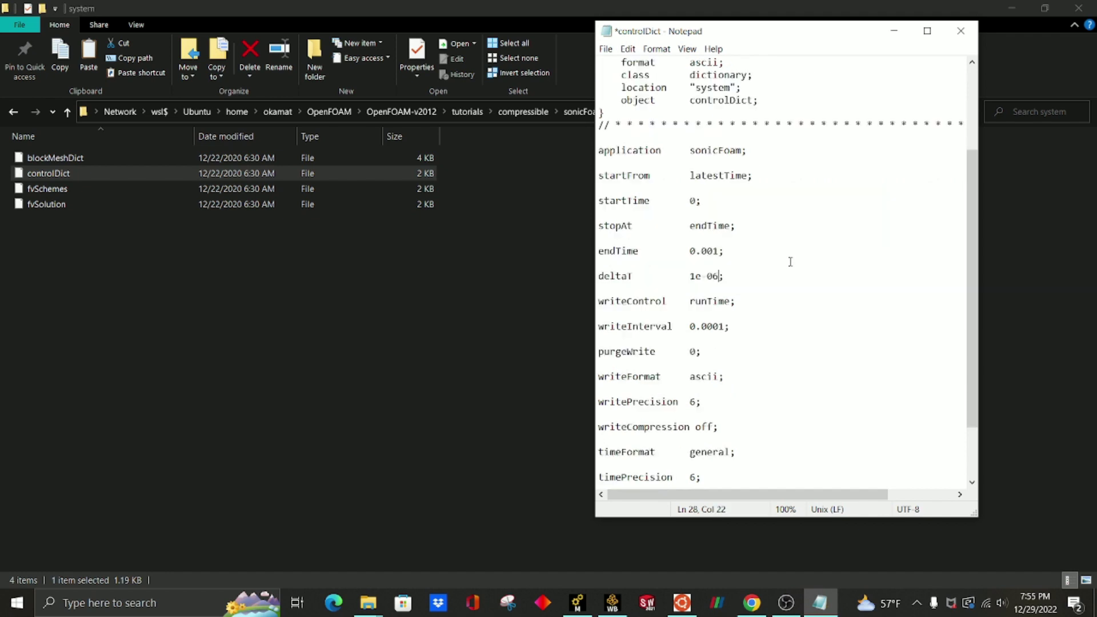
Check the writeInterval entry in controlDict, save the file and put its window away.
click(706, 327)
drag(691, 327, 724, 326)
click(685, 327)
scroll(737, 291, down, 2)
click(759, 265)
key(ctrl+s)
key(alt+F4)
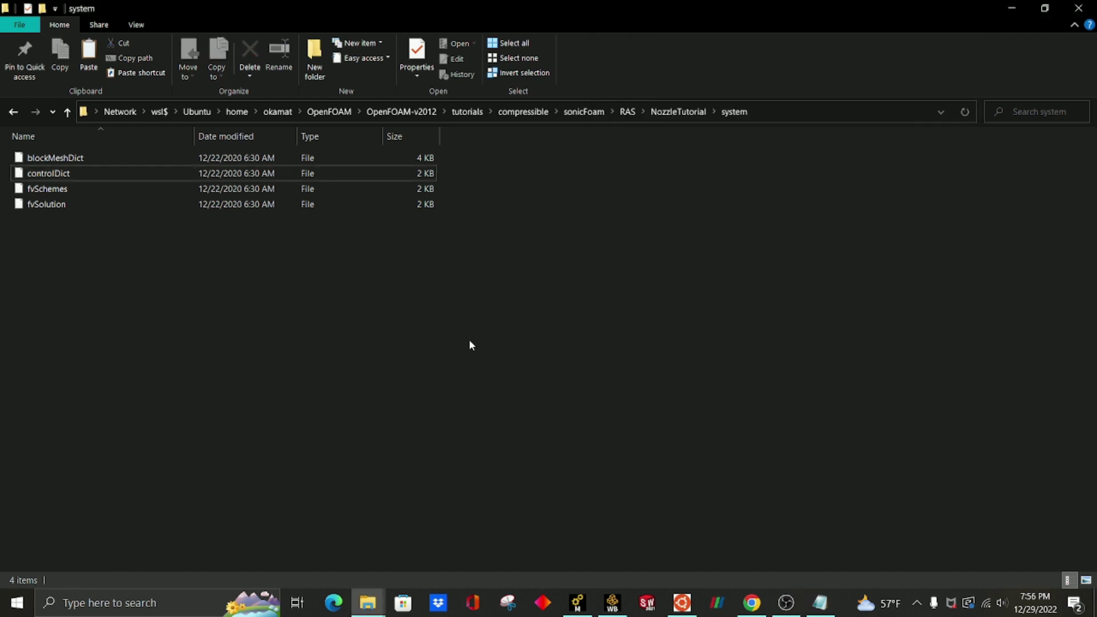
Switch to the Ubuntu terminal and run the sonicFoam solver in the NozzleTutorial case folder.
click(681, 603)
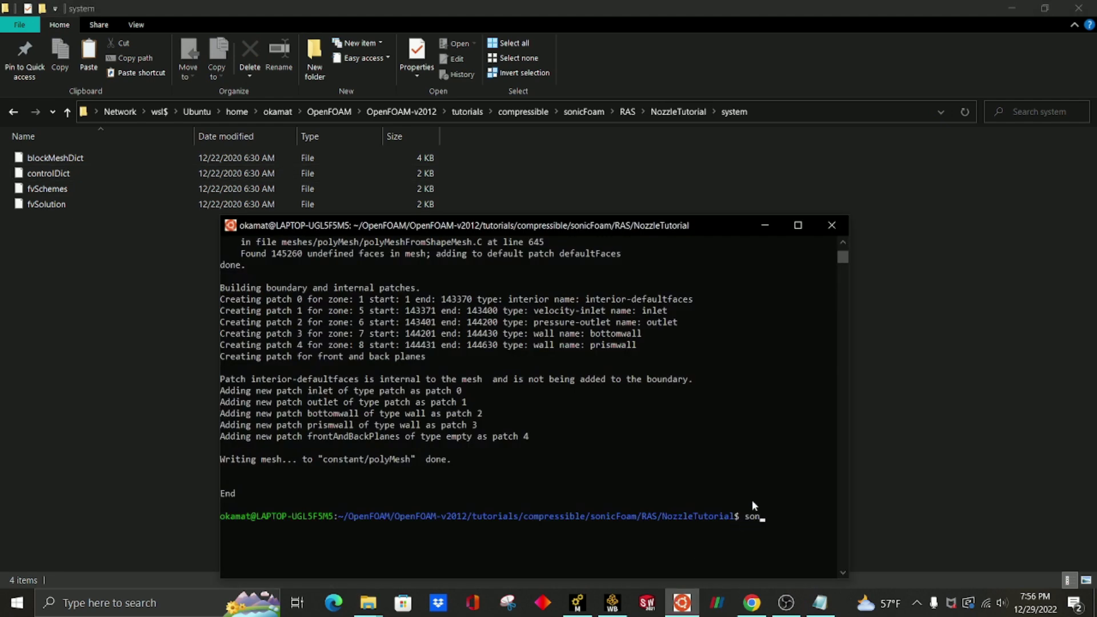
text(sonicFoam)
key(Return)
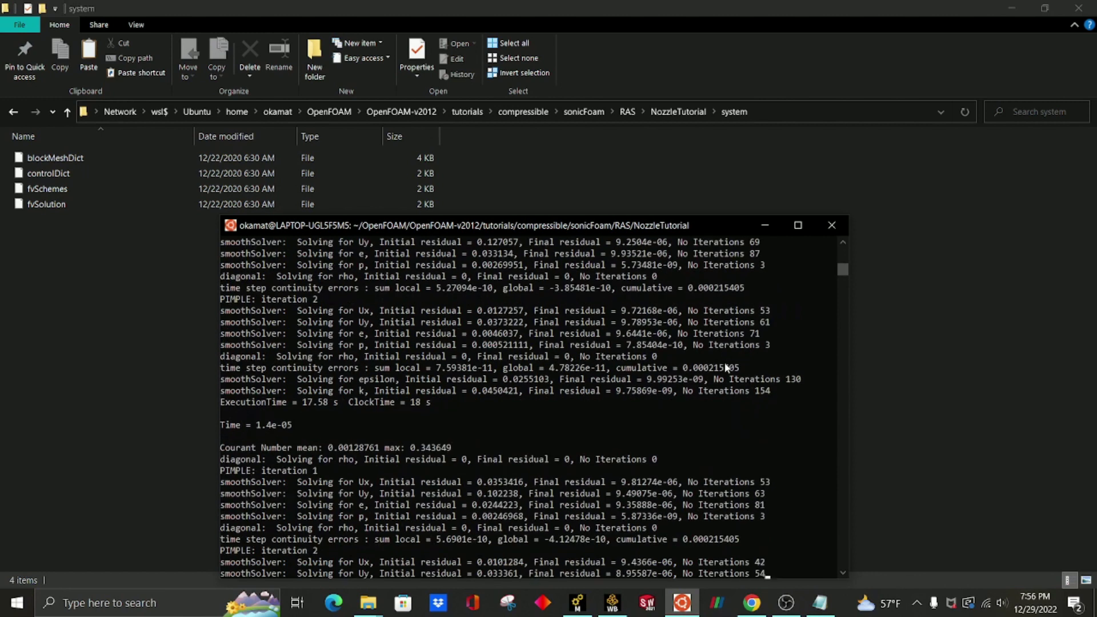
key(Right)
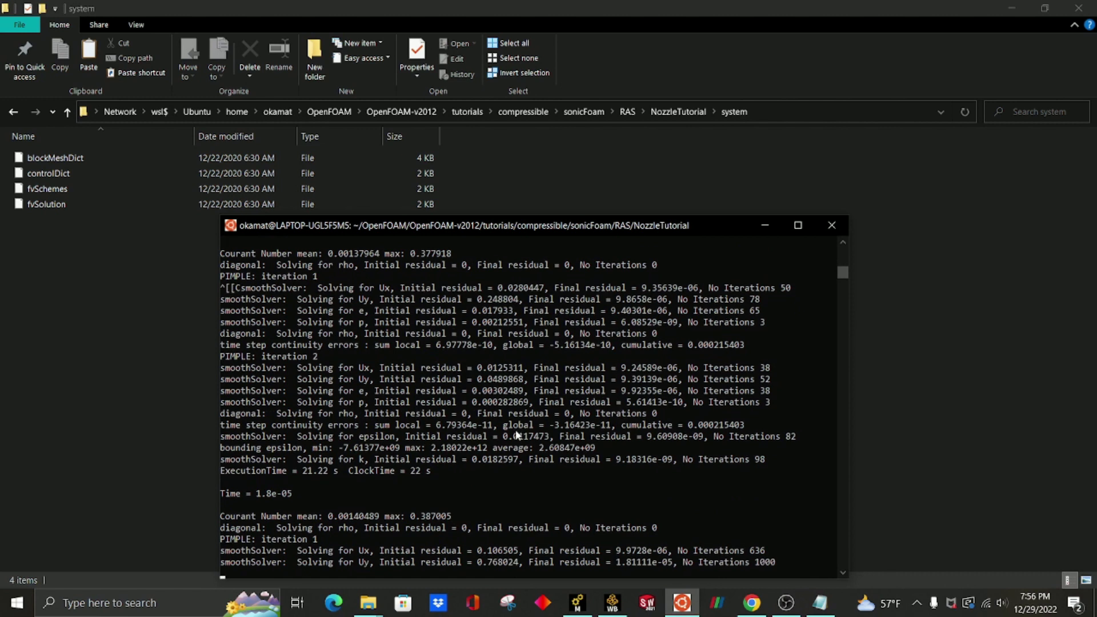
Inspect the nozzle mesh around the inlet and throat in Ansys Meshing, and return to the solver run in the Ubuntu terminal.
click(577, 603)
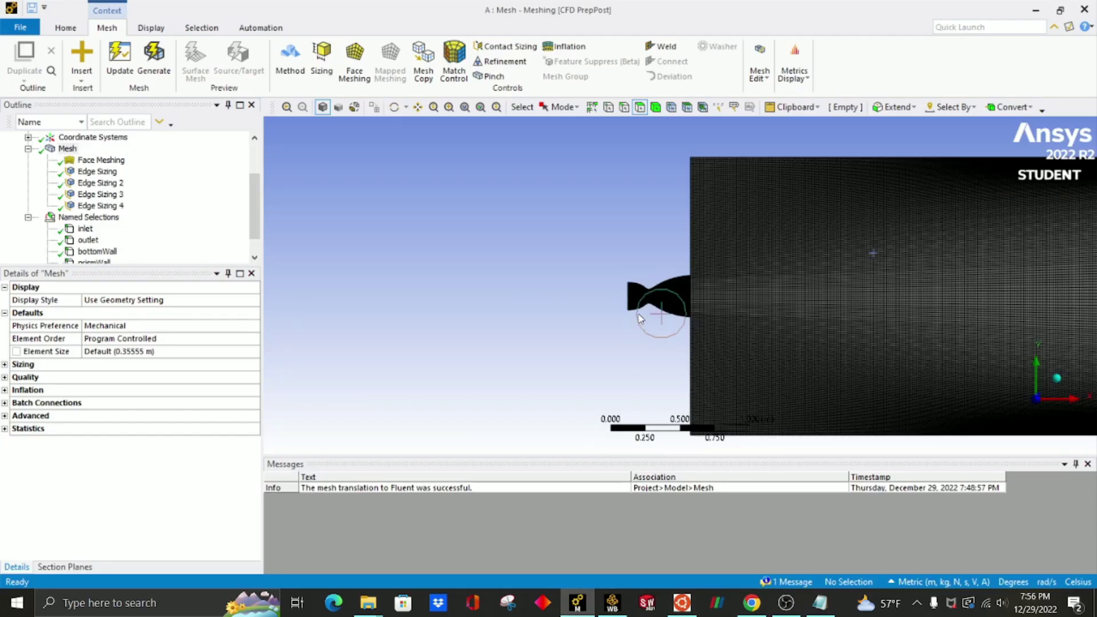
scroll(641, 295, up, 4)
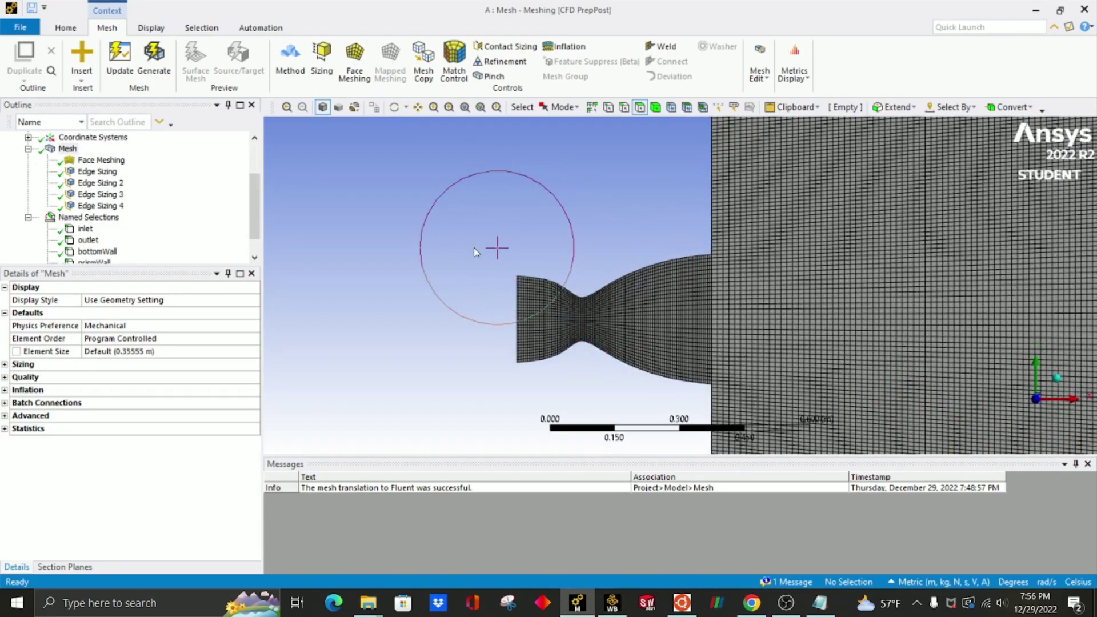
drag(474, 250, 760, 385)
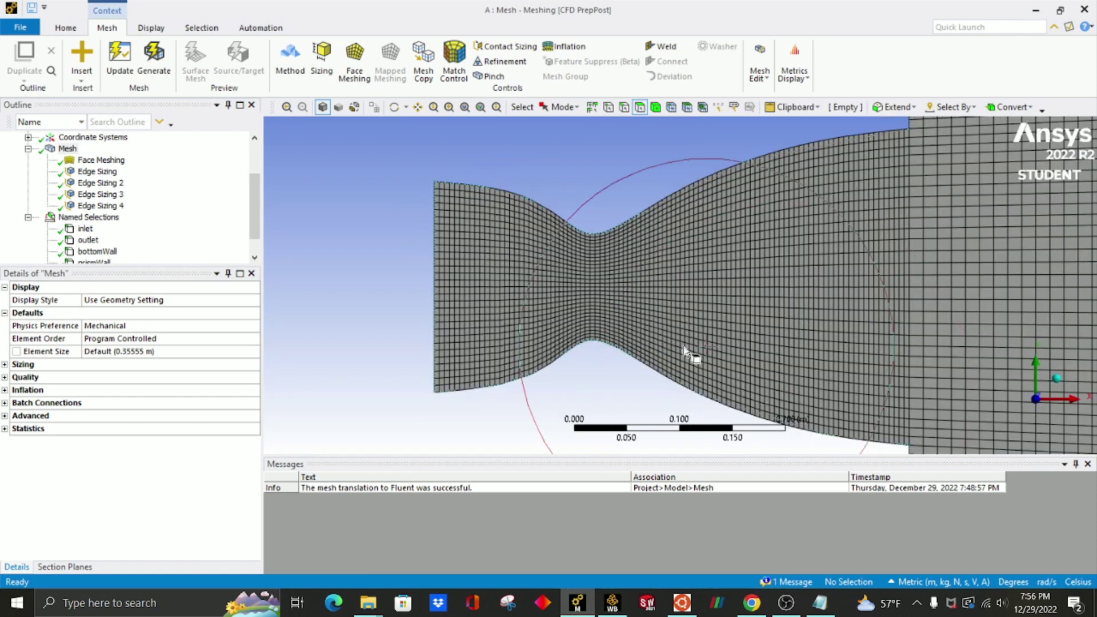
scroll(718, 340, down, 3)
scroll(817, 310, down, 3)
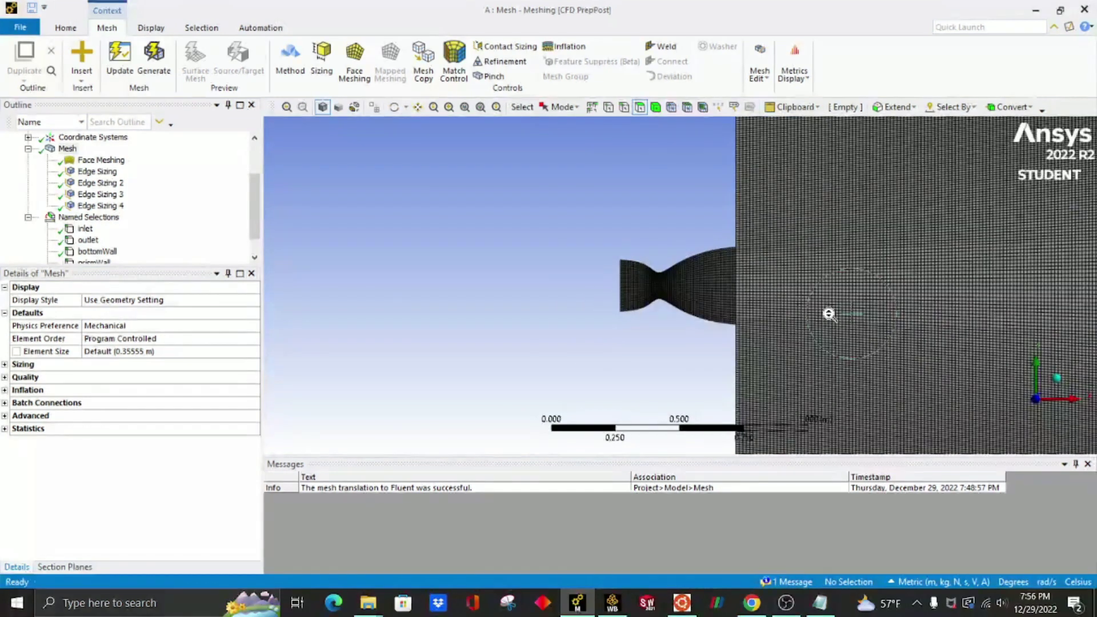
scroll(831, 315, up, 4)
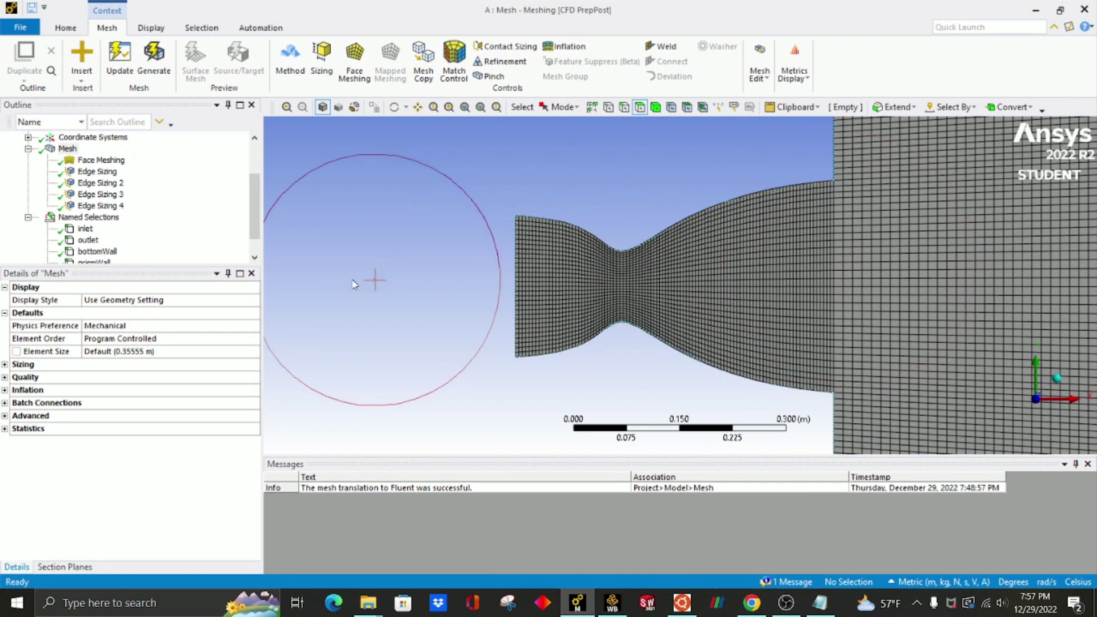
click(681, 602)
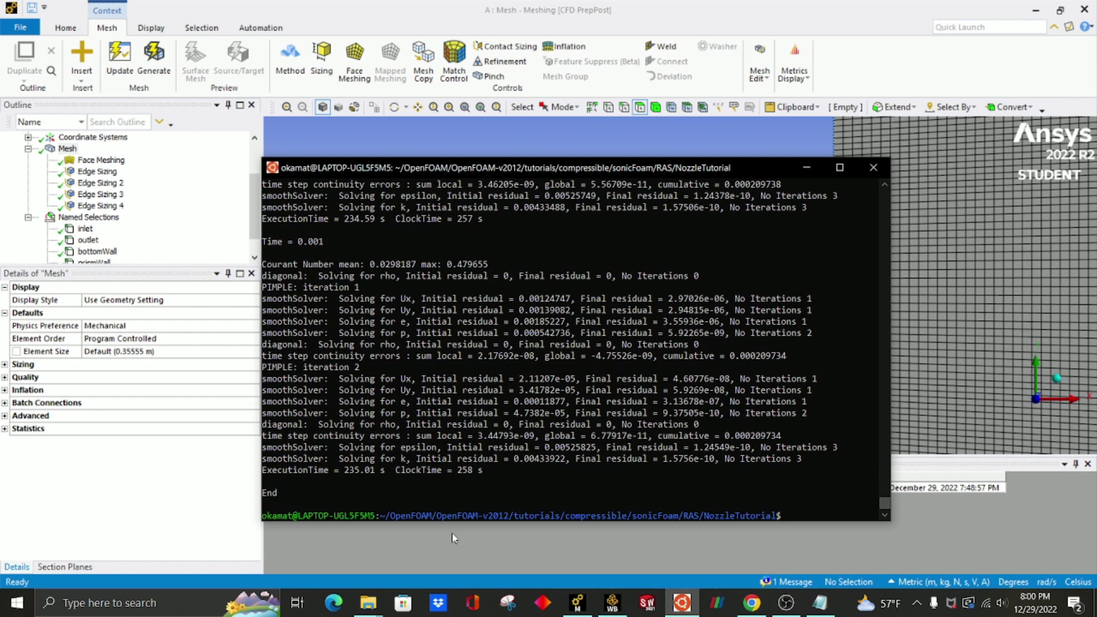
Switch to controlDict in Notepad, change the endTime value and save the file.
click(820, 602)
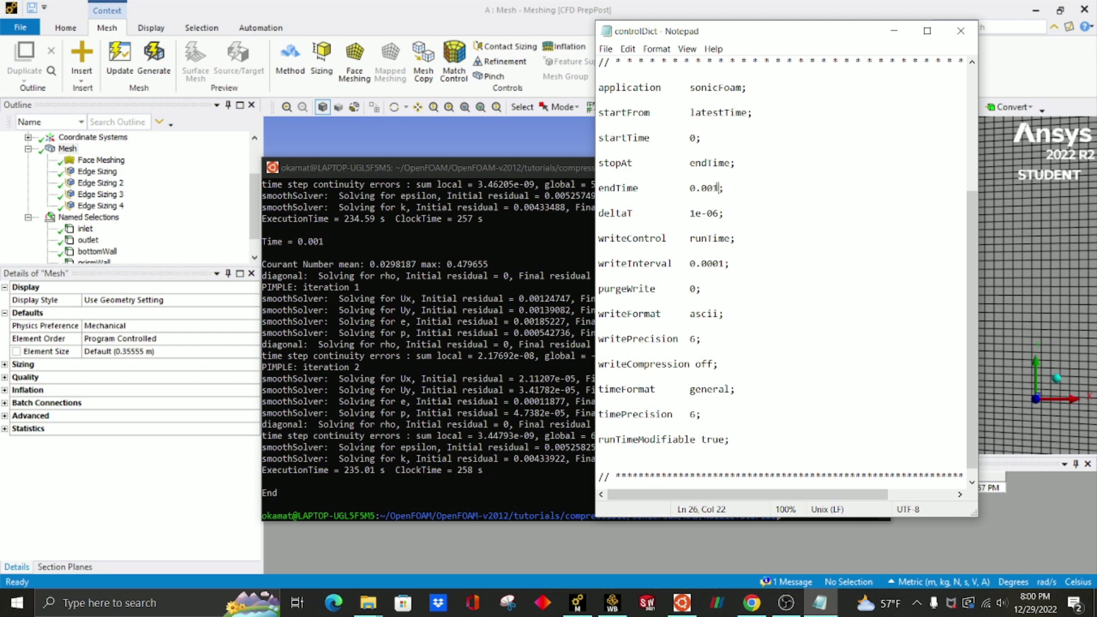
key(BackSpace)
key(ctrl+s)
Return to the Ubuntu terminal and run the sonicFoam solver again in the NozzleTutorial case folder.
click(563, 441)
click(788, 515)
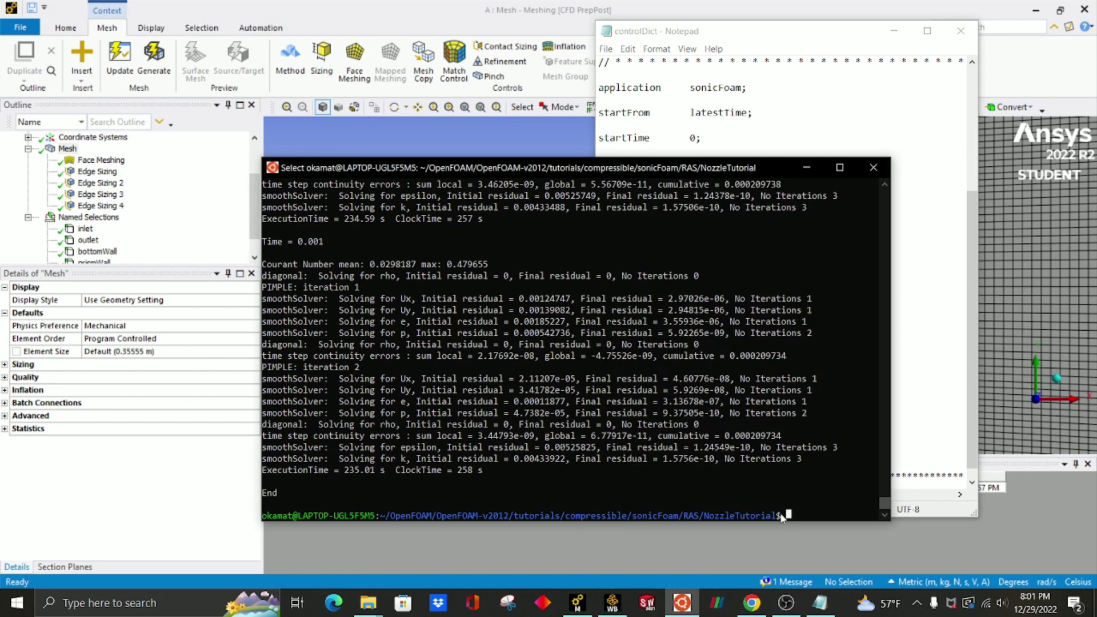
text(sonicFoam)
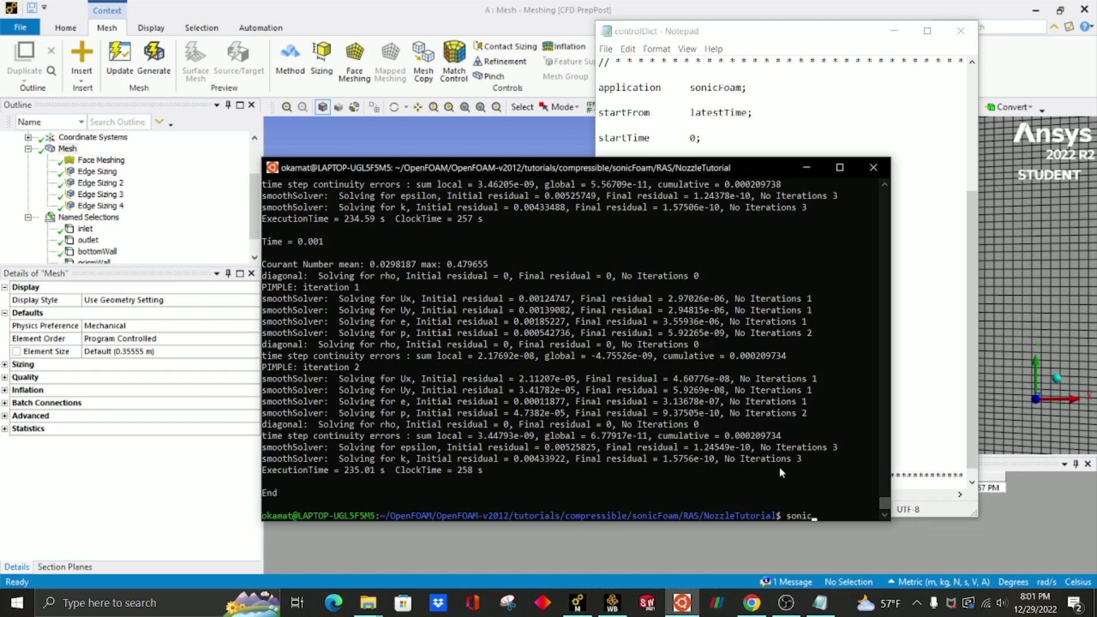
key(Return)
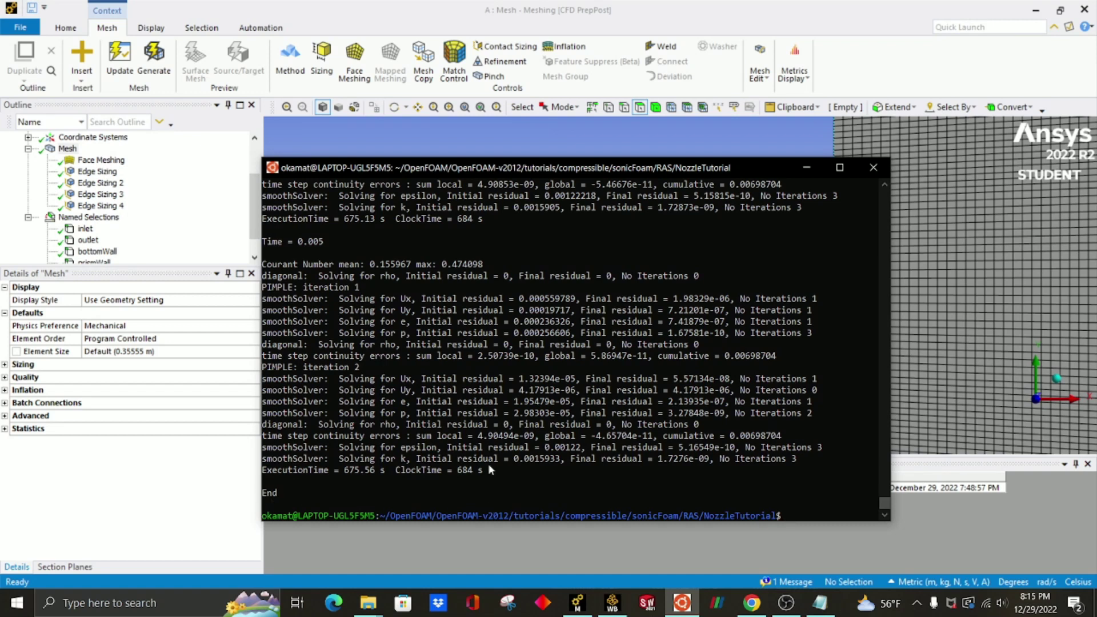
Create an empty results.foam file in the NozzleTutorial case folder with the touch command.
text(touch)
text( results.foam)
key(Return)
drag(854, 507, 821, 510)
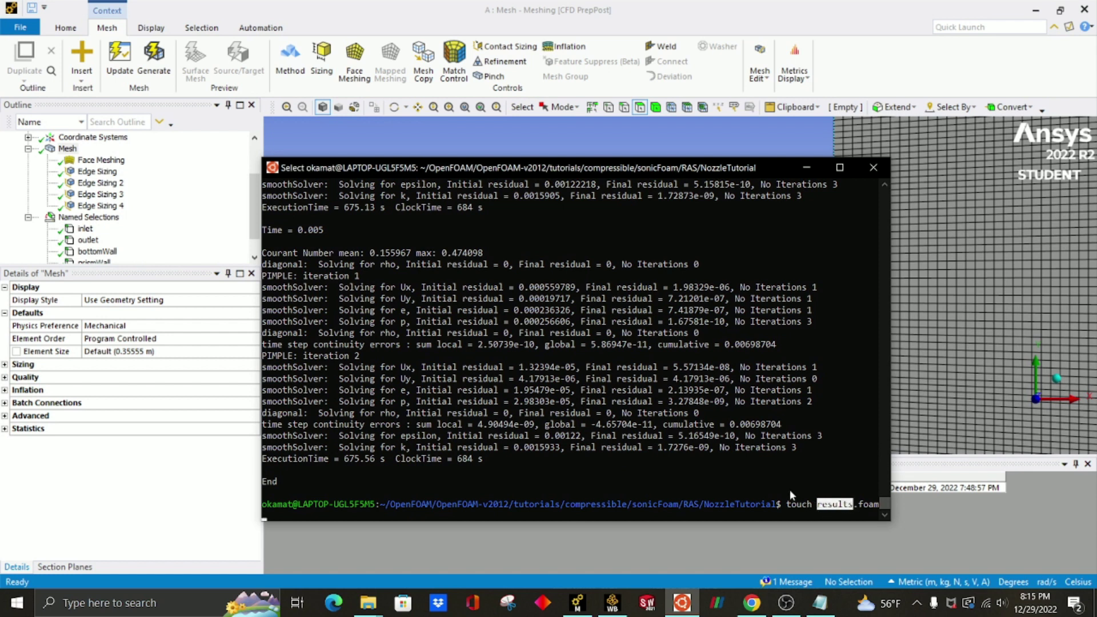
click(834, 504)
key(Escape)
click(828, 506)
click(869, 506)
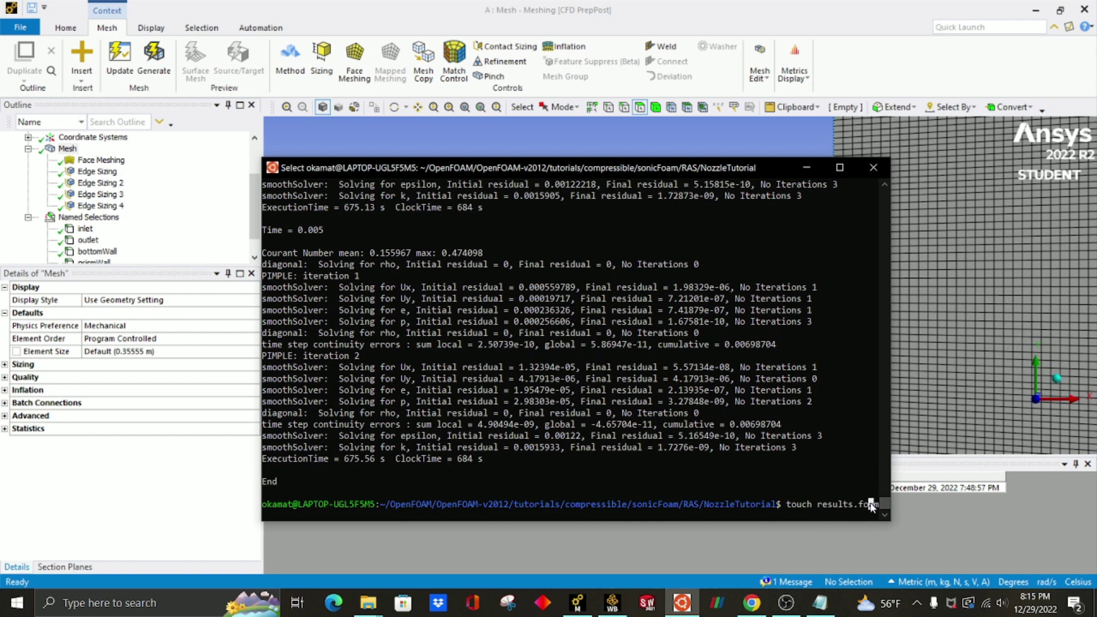
key(Escape)
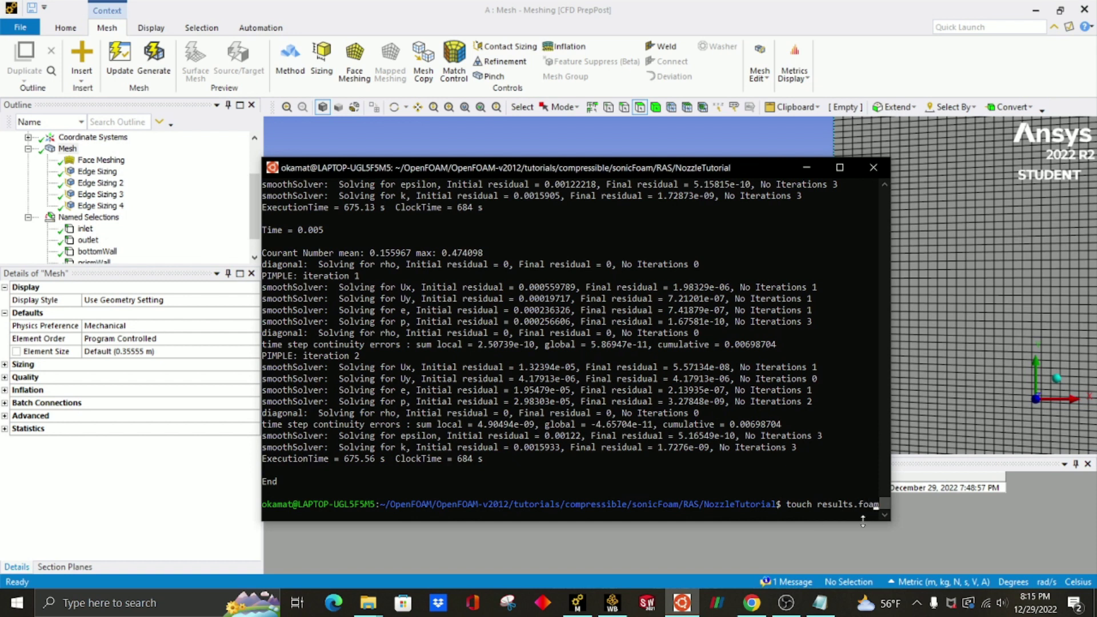
key(Return)
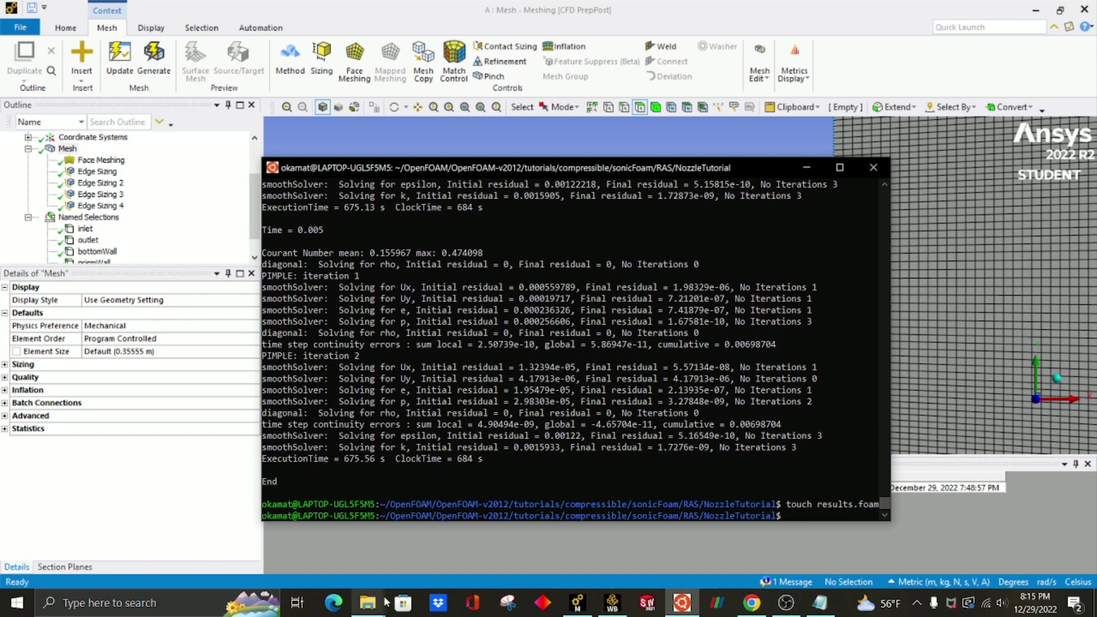
Switch to the RAS folder in File Explorer, open NozzleTutorial and look through its time-step folders and the results.foam file.
mouse_move(368, 603)
mouse_move(429, 537)
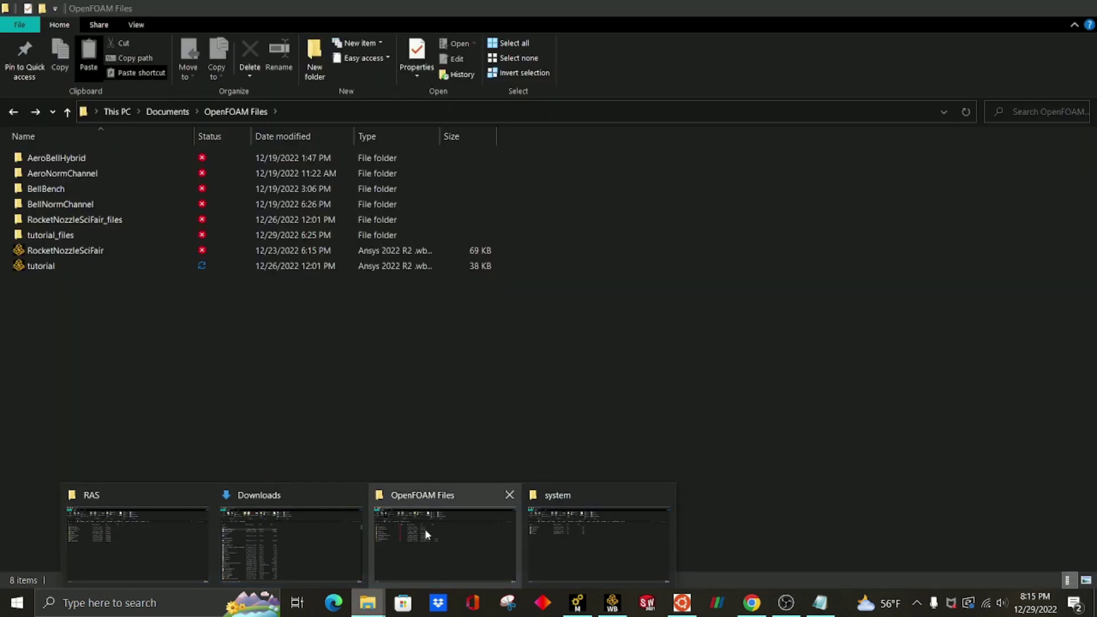
click(160, 533)
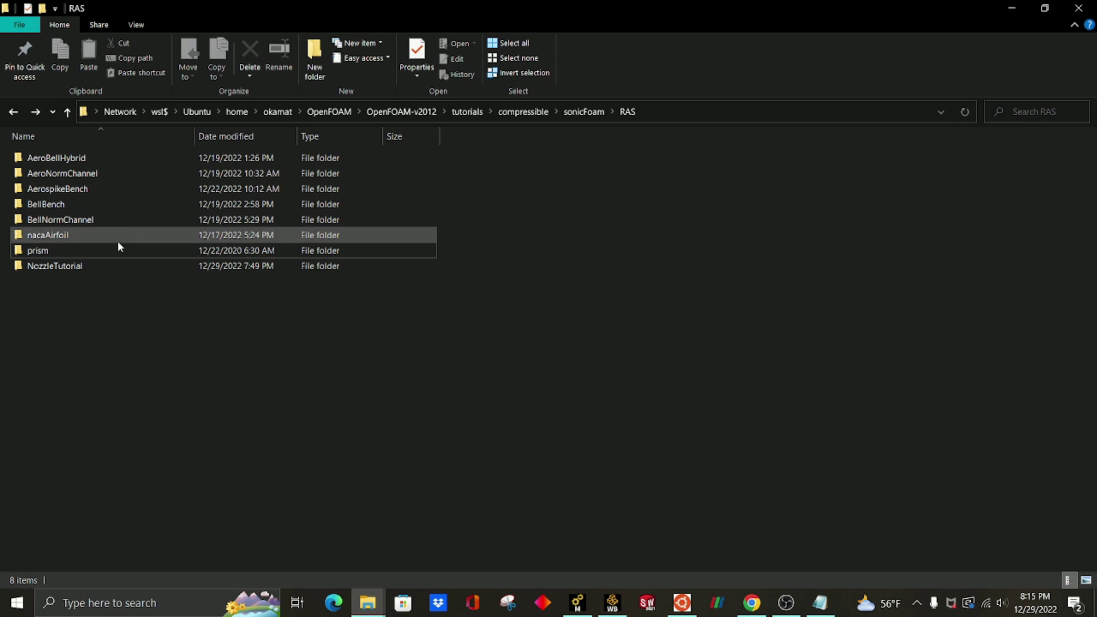
double_click(77, 269)
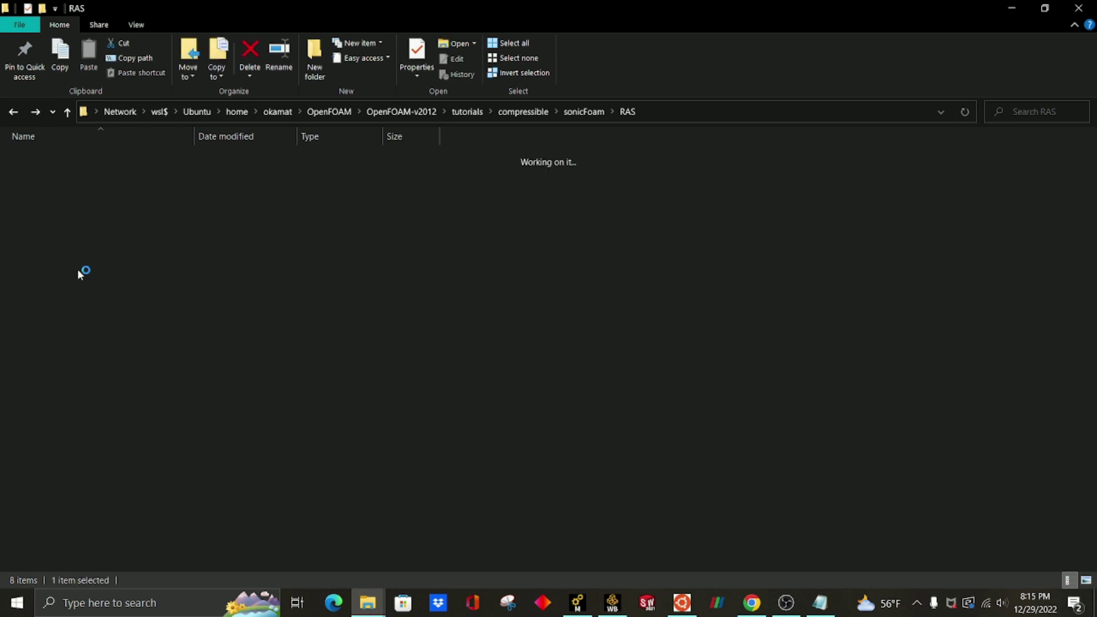
scroll(67, 171, down, 9)
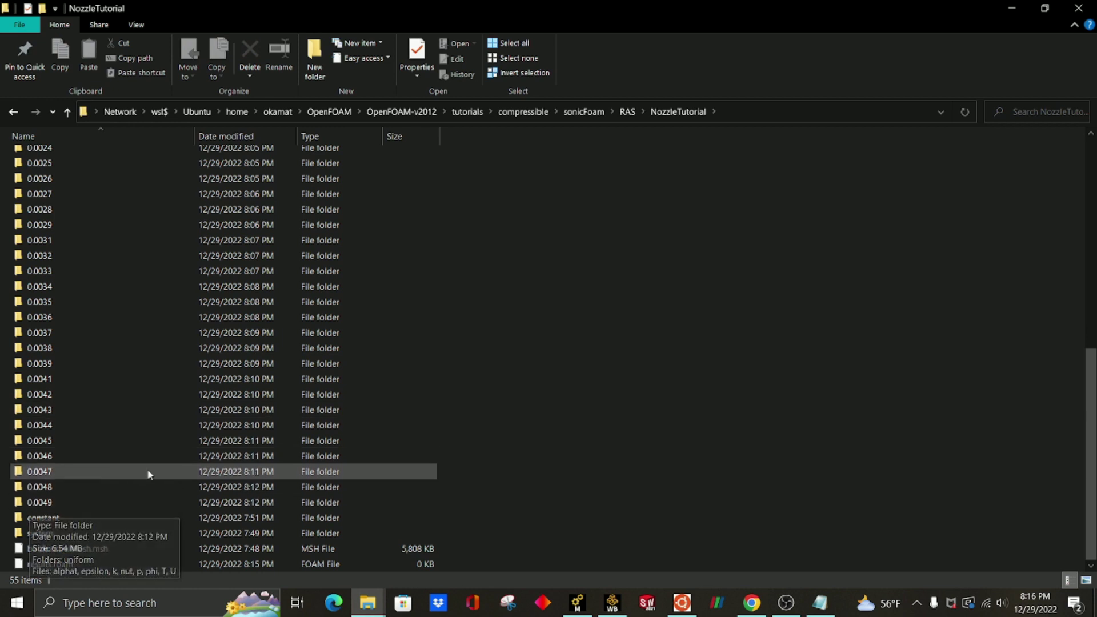
scroll(74, 481, up, 9)
scroll(80, 397, down, 9)
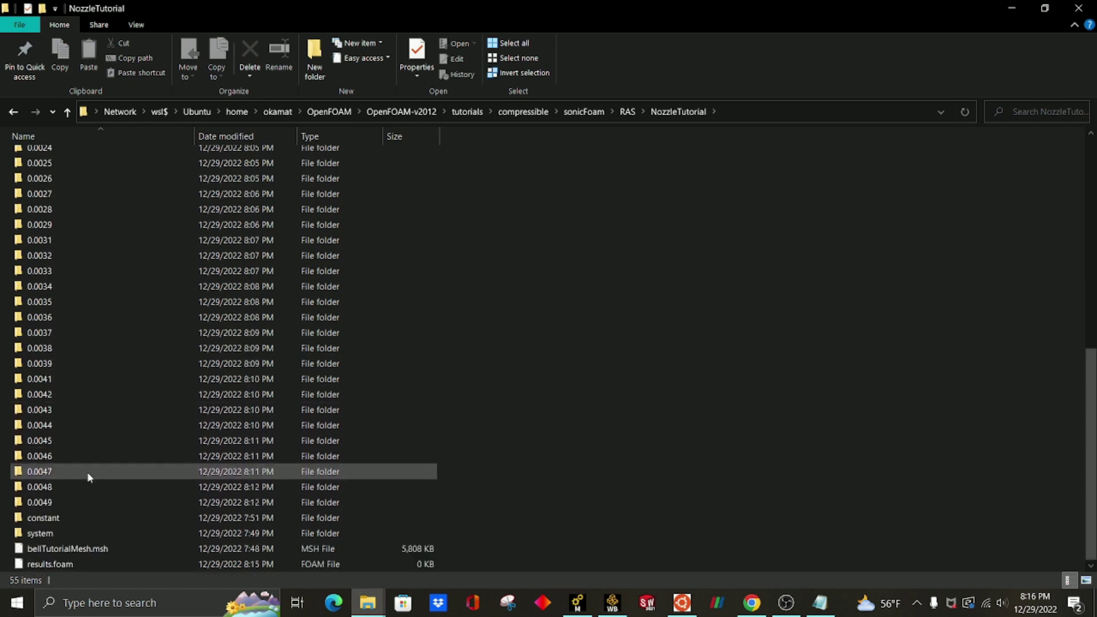
scroll(40, 502, up, 9)
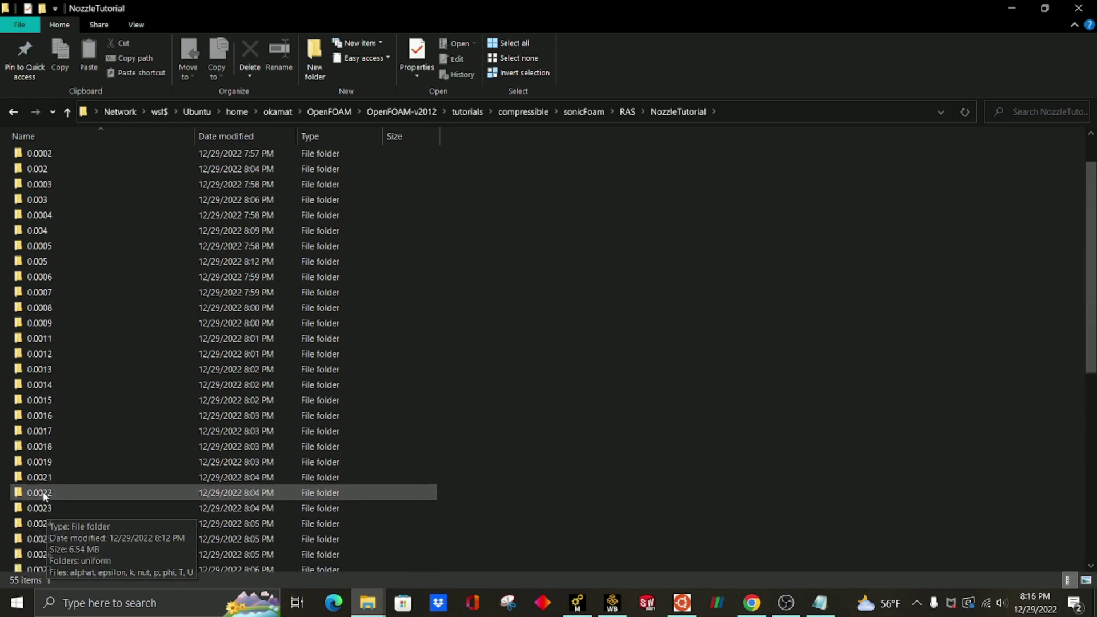
scroll(184, 320, down, 3)
scroll(184, 318, down, 8)
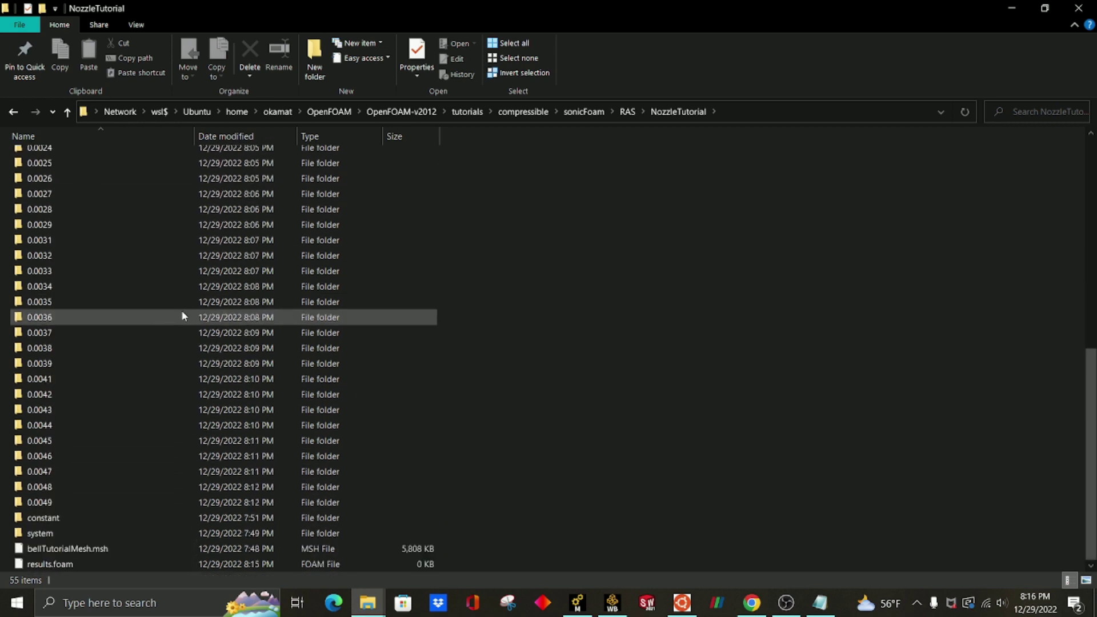
scroll(138, 173, up, 9)
scroll(137, 174, down, 9)
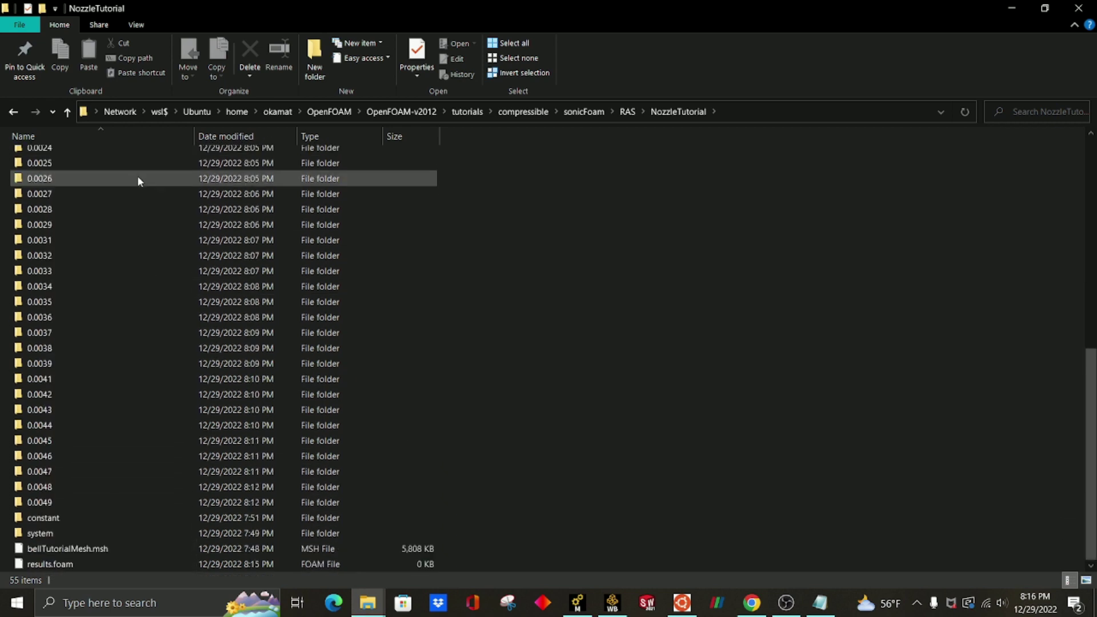
Go back to the RAS folder and look at the OpenFOAM Files folder in Documents.
click(15, 113)
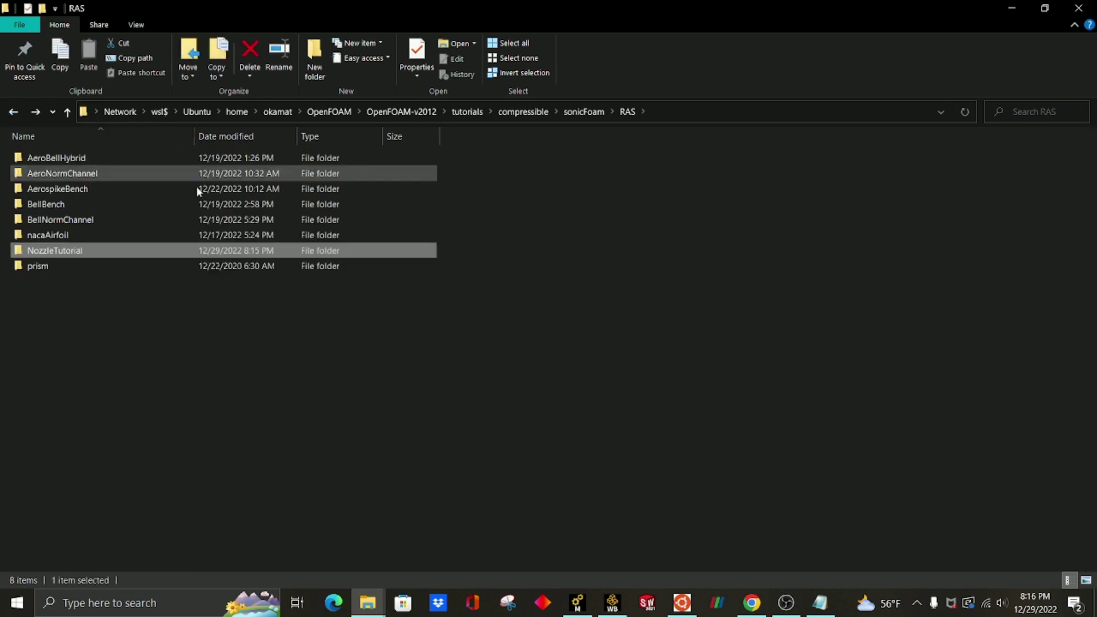
click(365, 605)
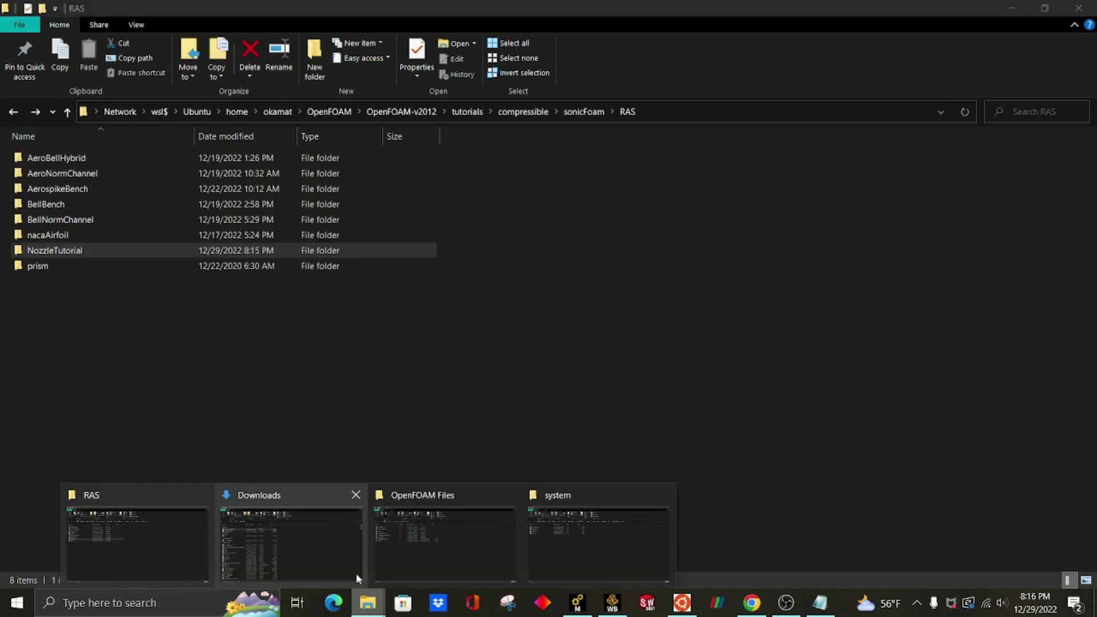
click(378, 500)
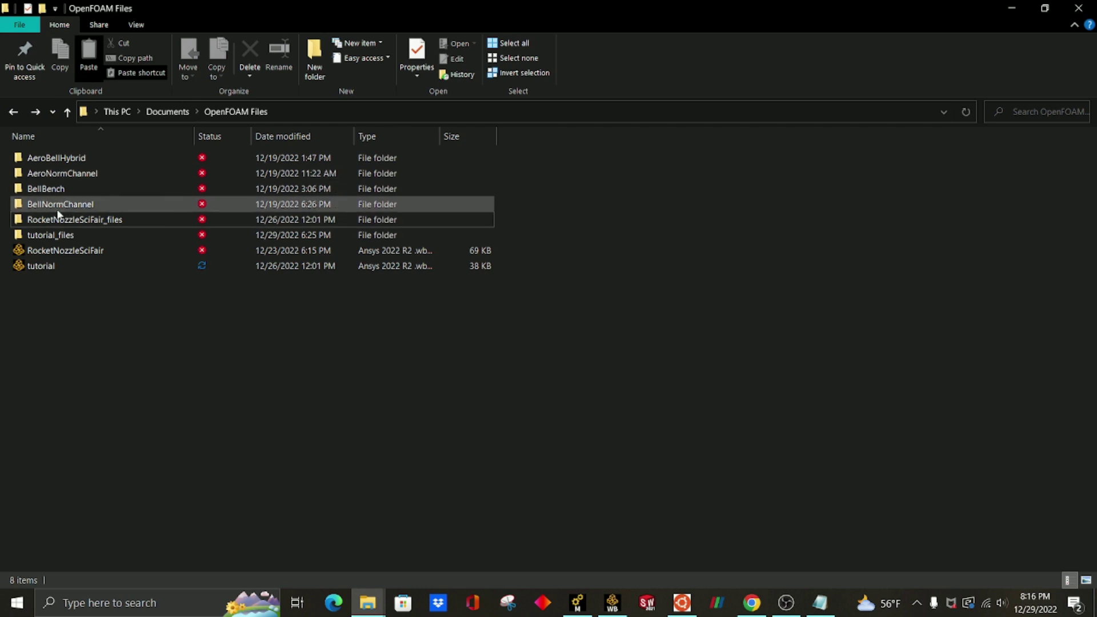
click(13, 112)
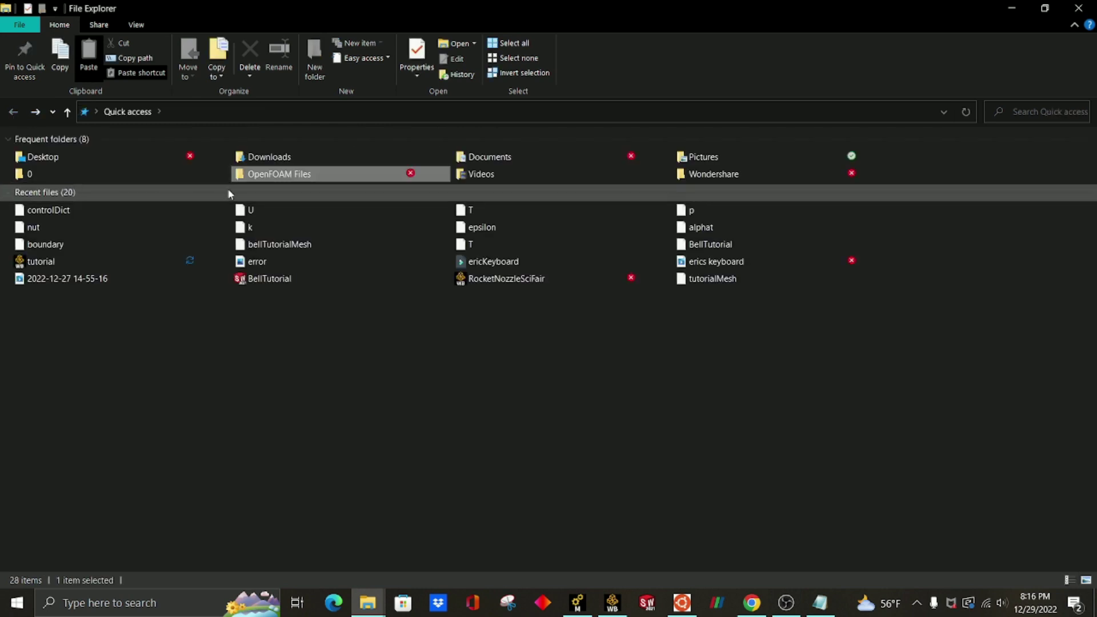
double_click(264, 176)
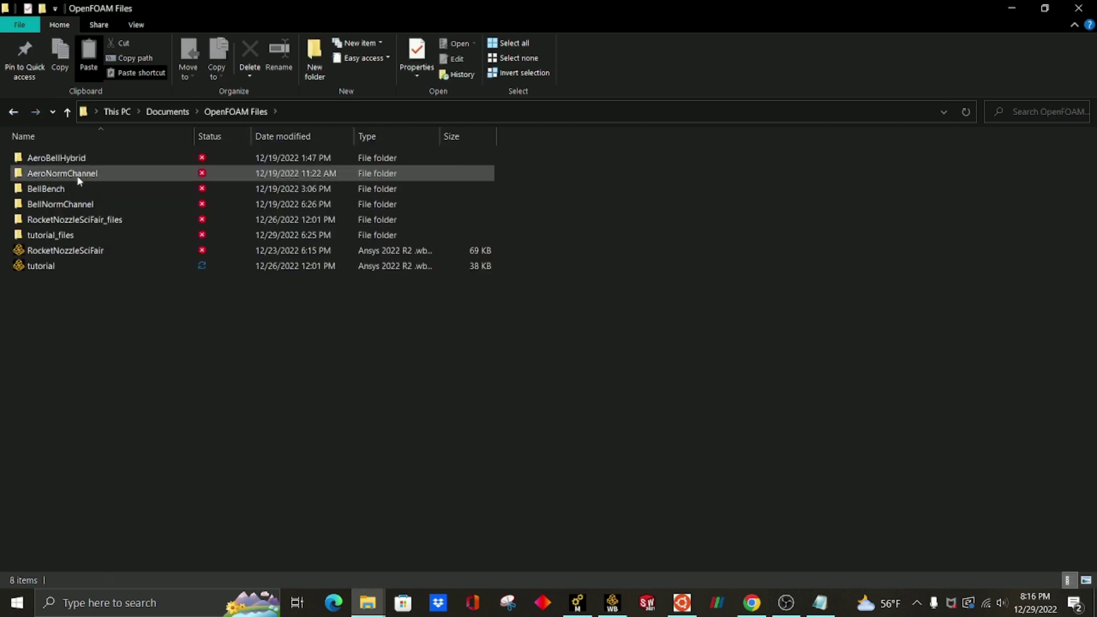
click(360, 611)
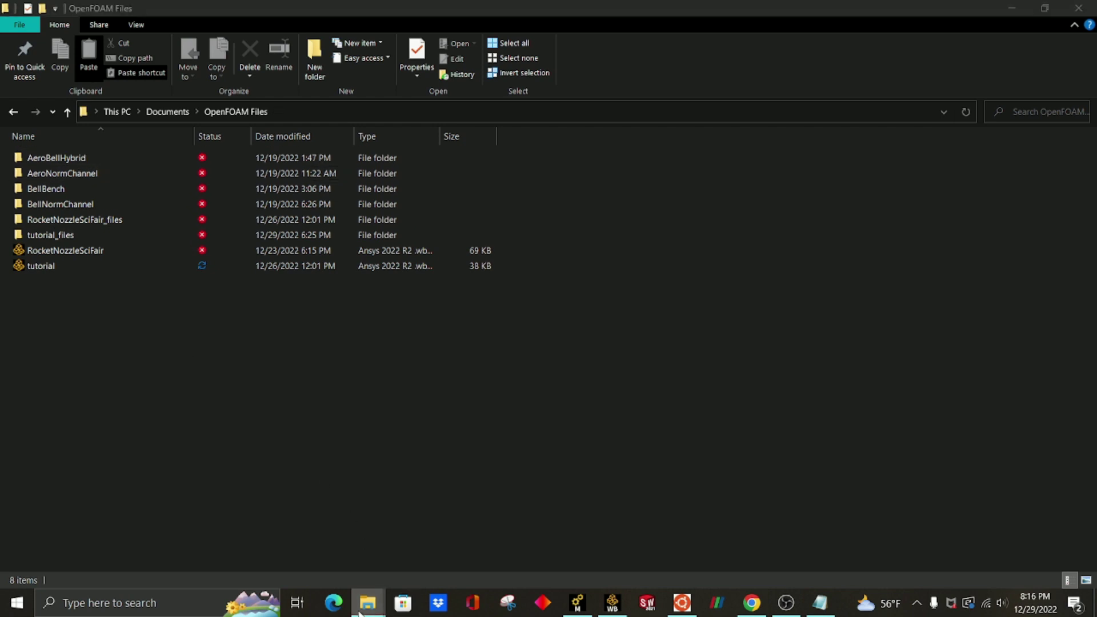
Copy the NozzleTutorial folder from RAS and paste it into the OpenFOAM Files folder in Documents.
click(157, 513)
right_click(133, 249)
click(172, 476)
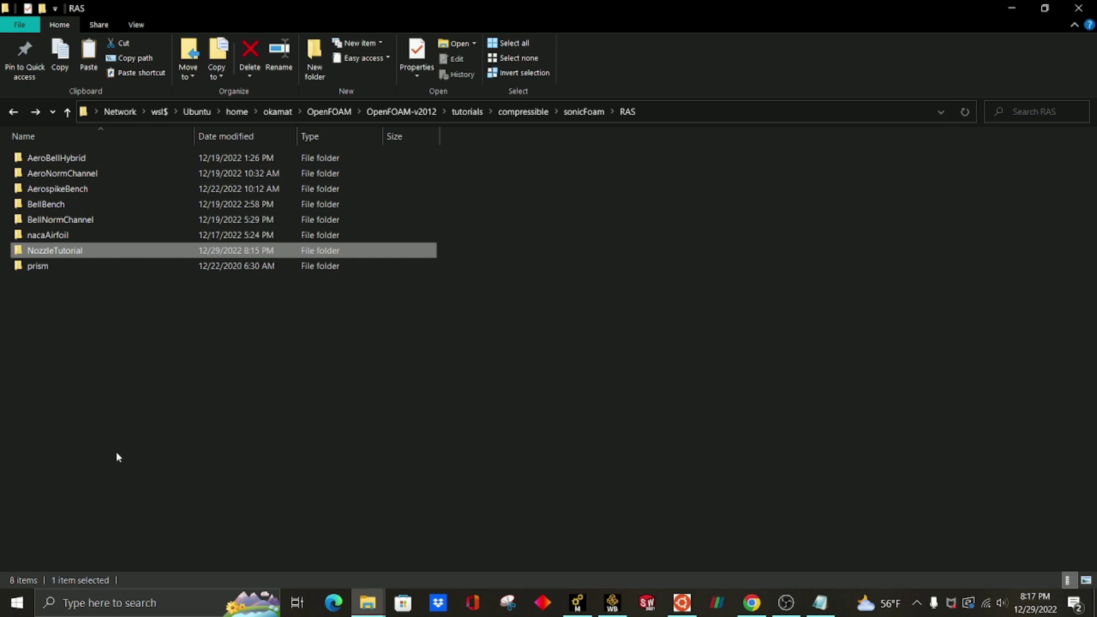
click(112, 450)
click(368, 603)
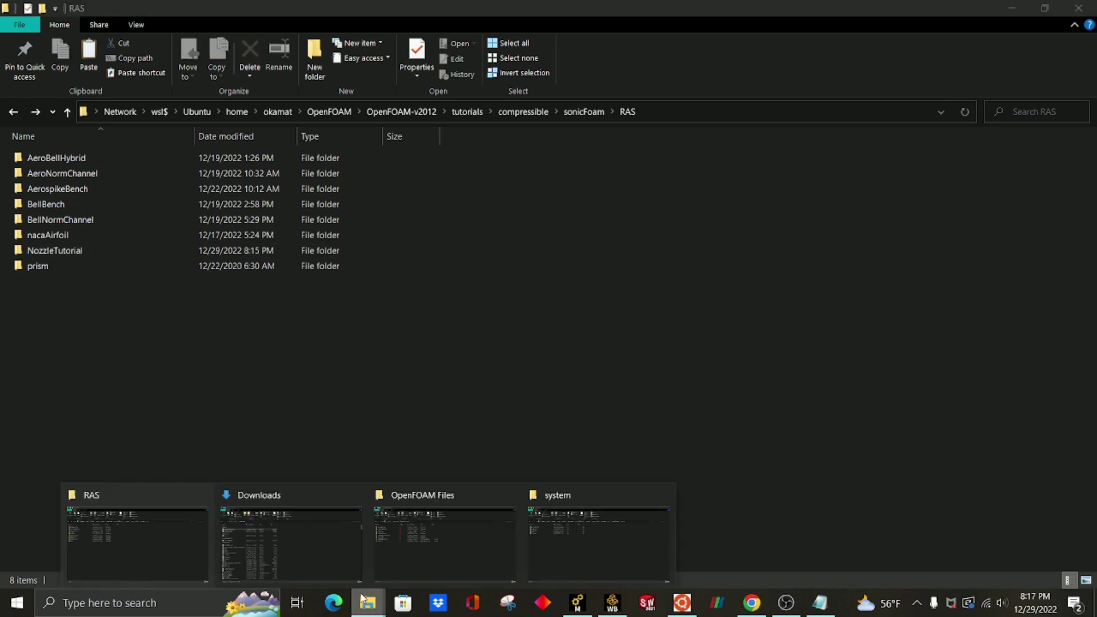
click(418, 506)
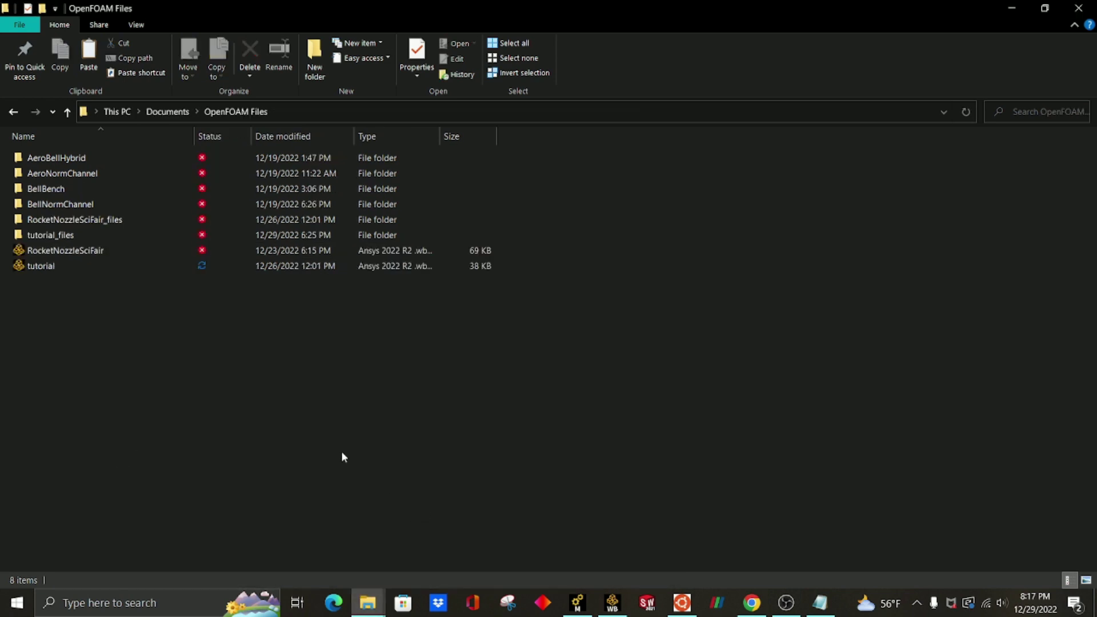
key(ctrl+v)
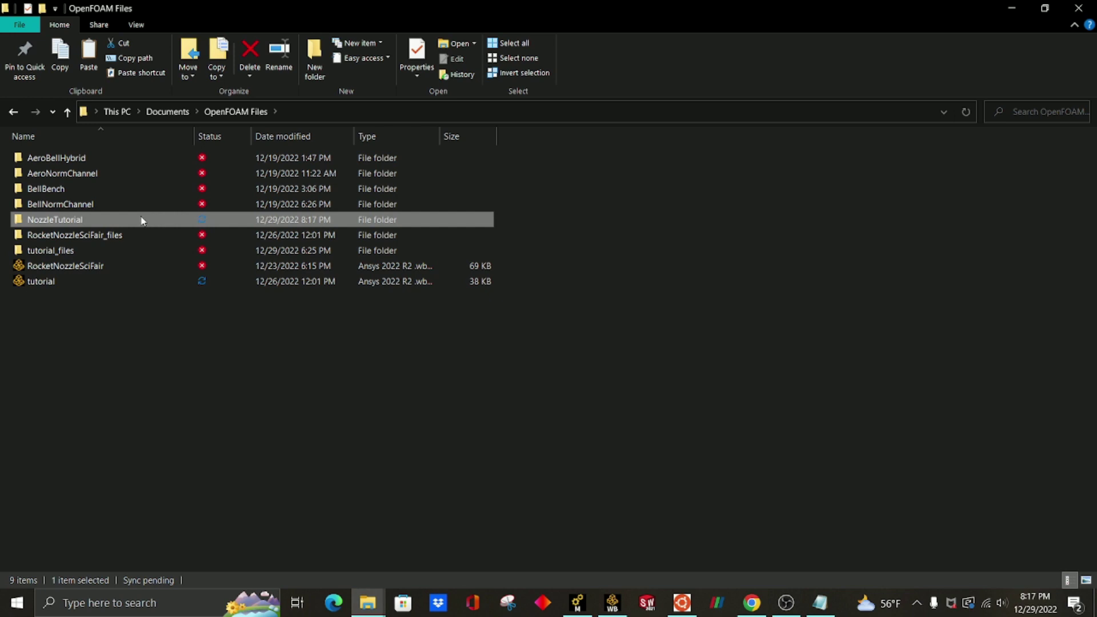
click(92, 327)
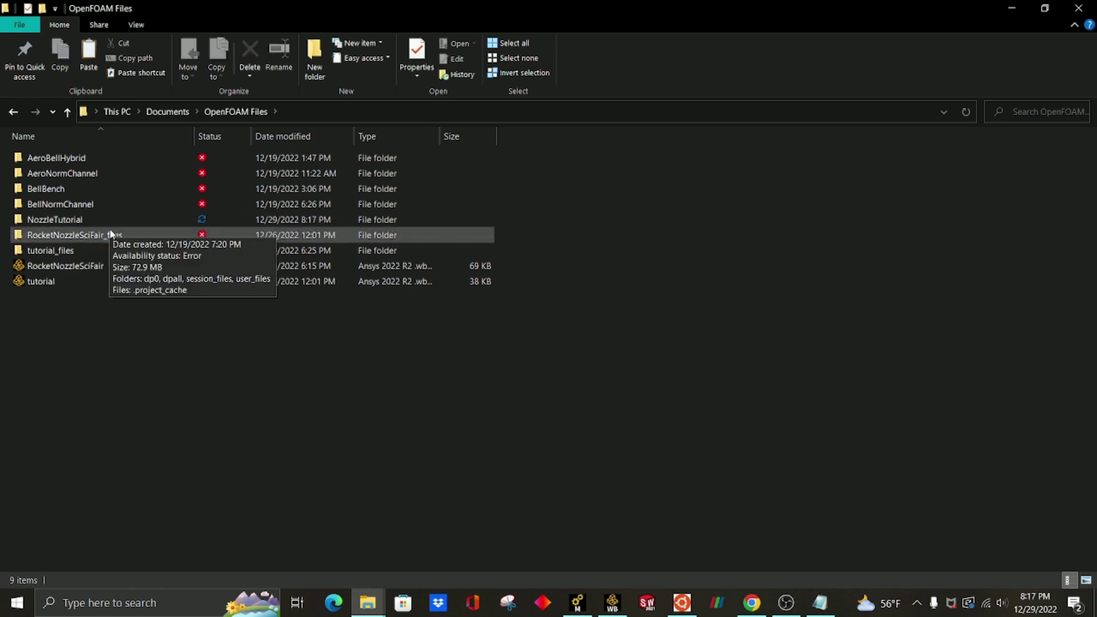
Find and launch ParaView through the Windows search, and dismiss its welcome window.
click(170, 610)
text(par)
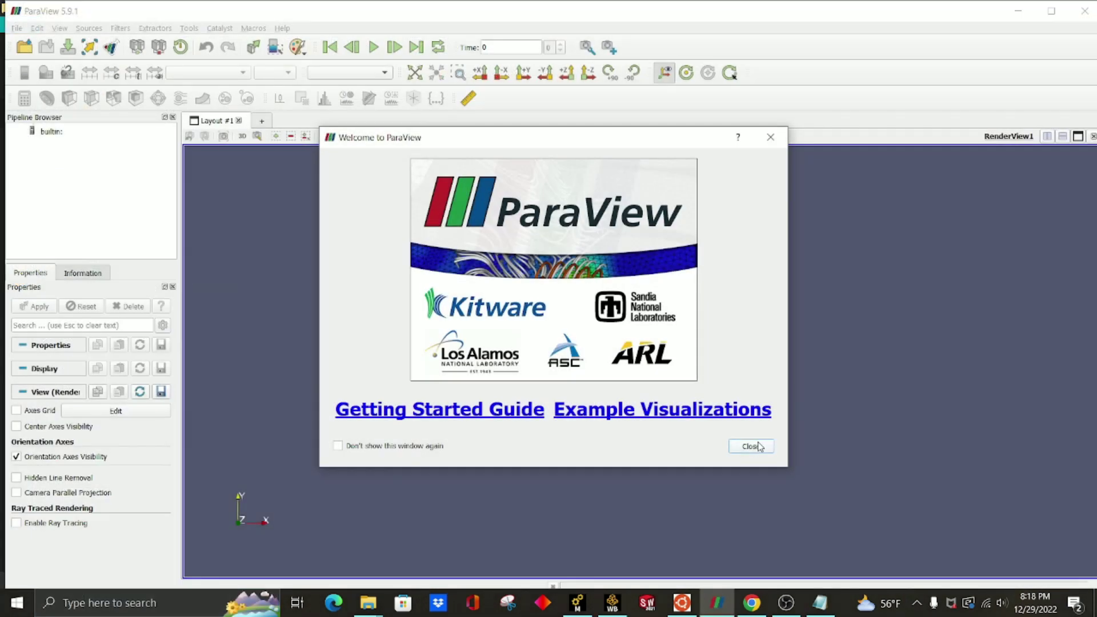
click(752, 445)
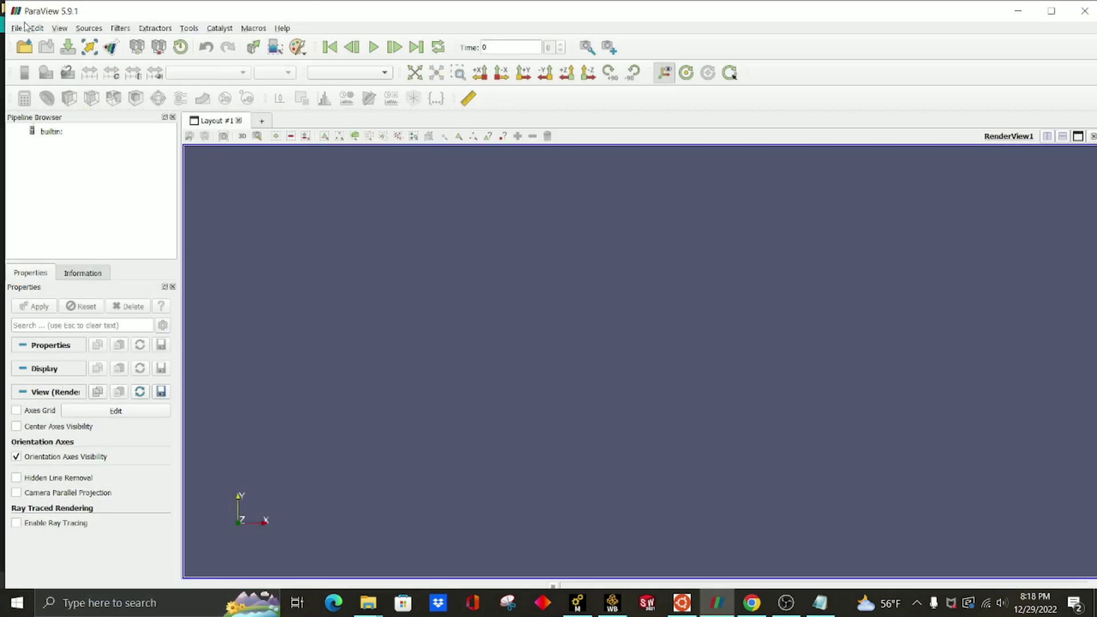
Open results.foam from the NozzleTutorial folder in OpenFOAM Files and apply its properties to display the nozzle domain.
click(25, 47)
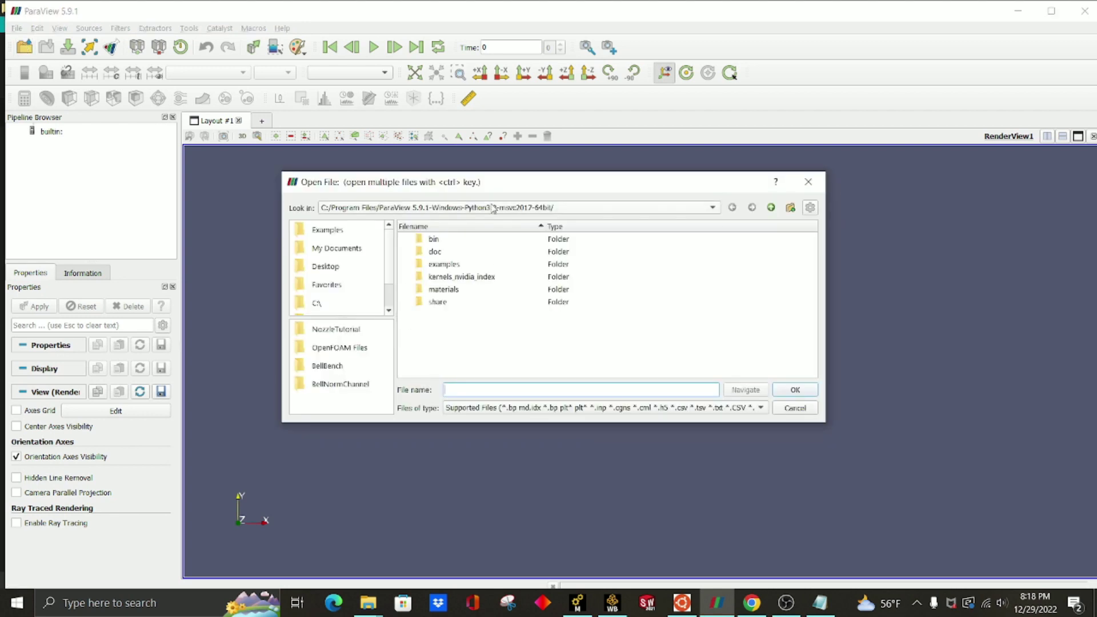
click(492, 209)
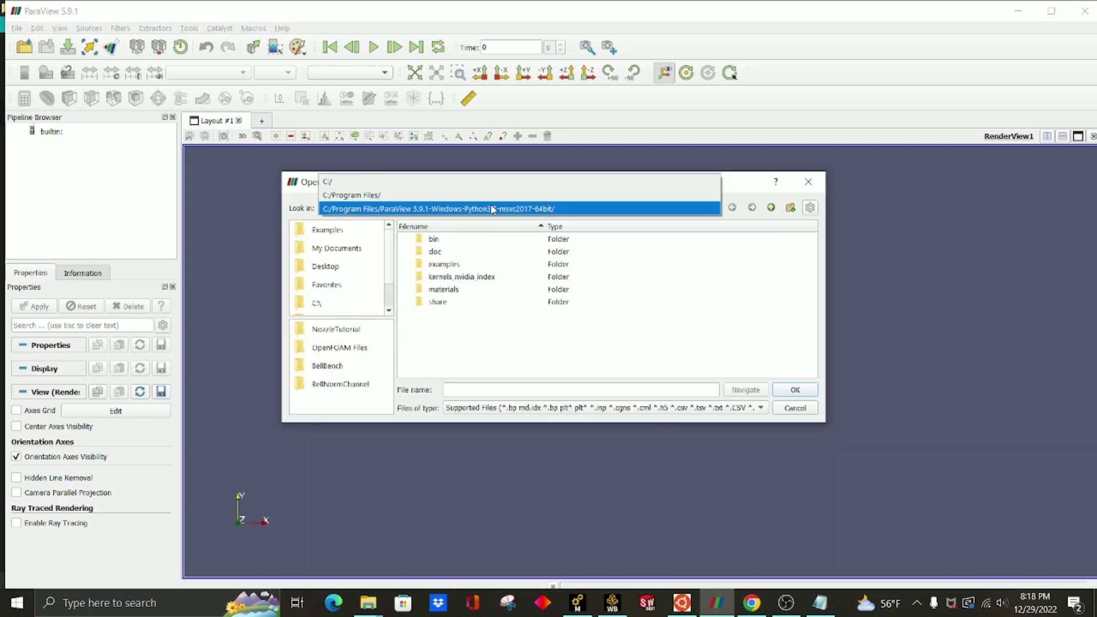
click(345, 351)
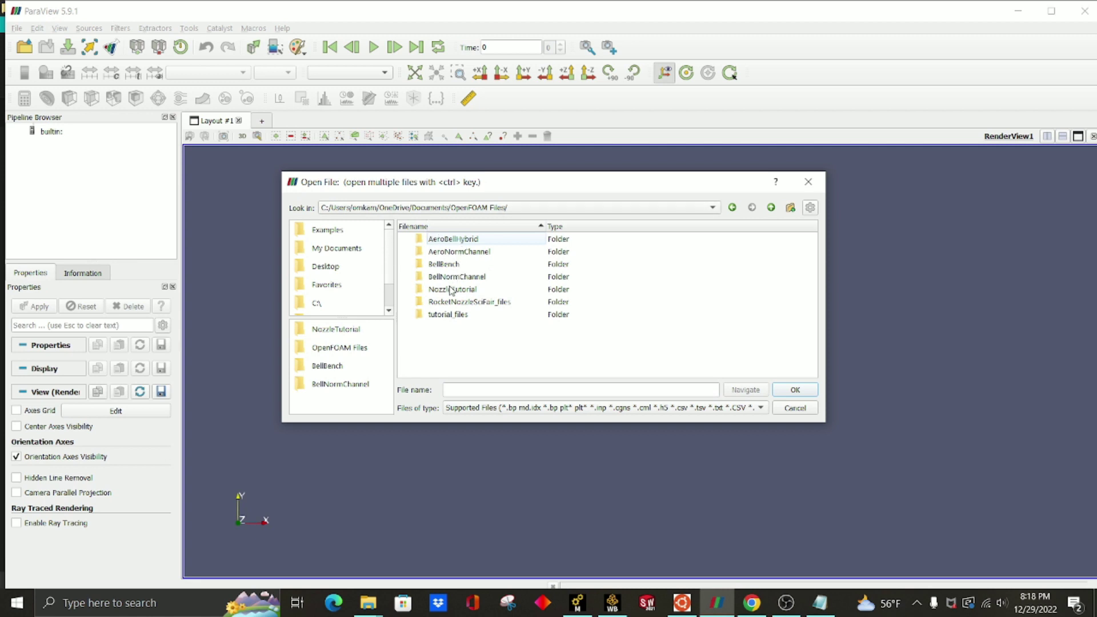
double_click(455, 293)
click(457, 291)
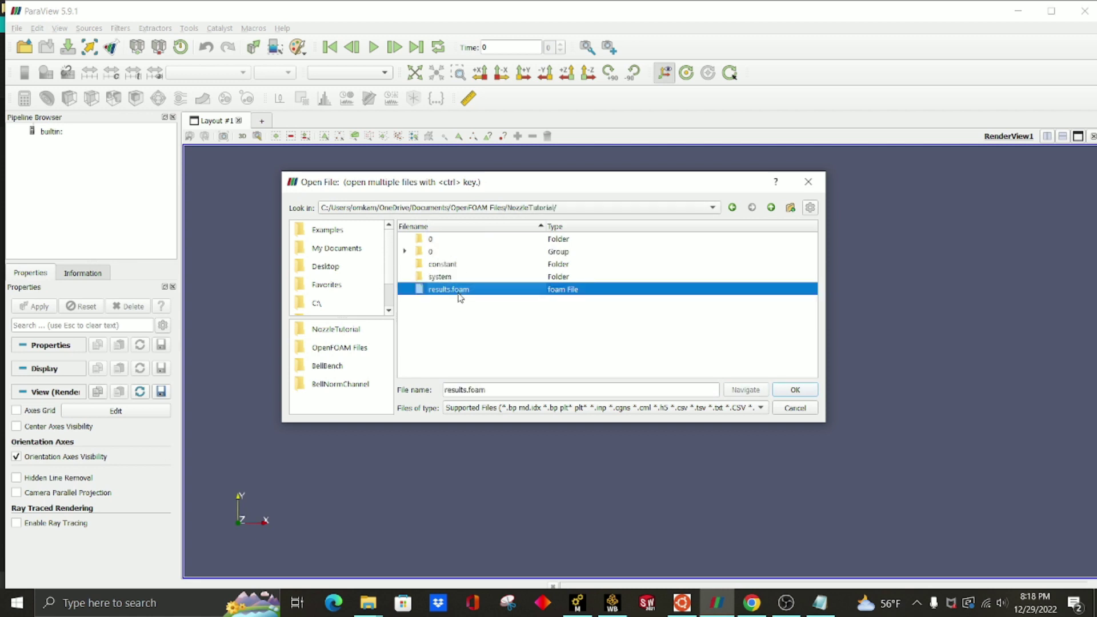
click(794, 389)
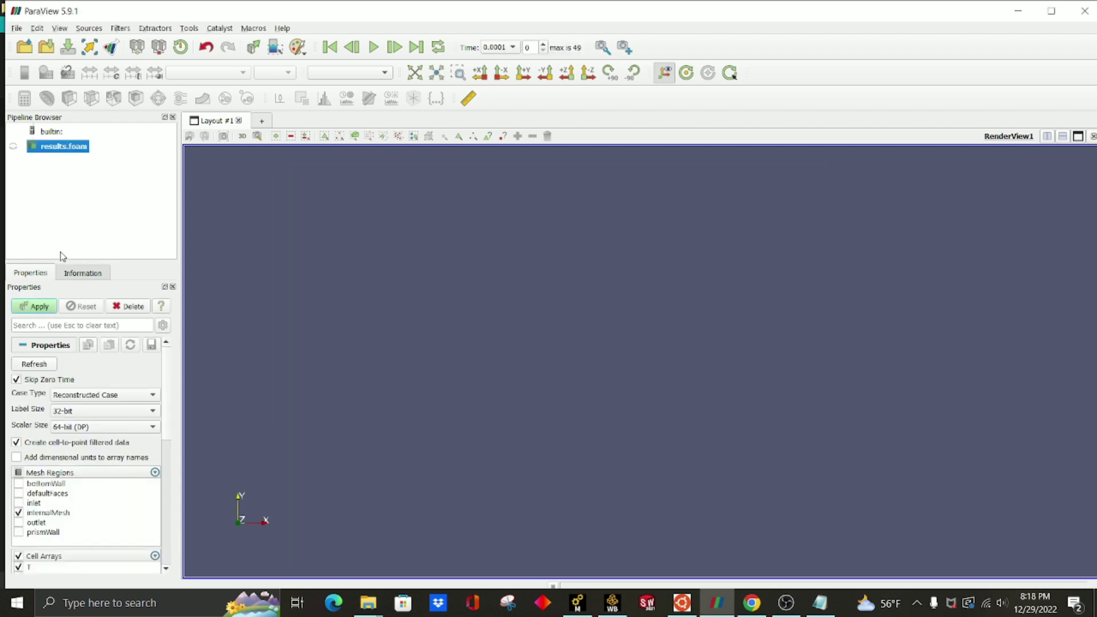
click(32, 307)
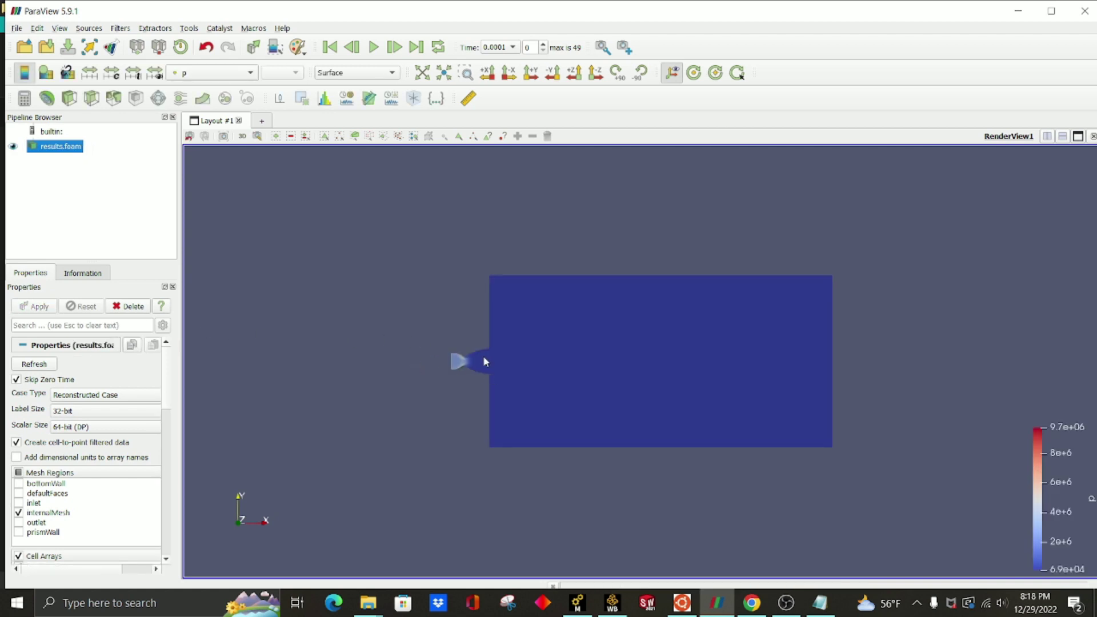
scroll(484, 361, up, 4)
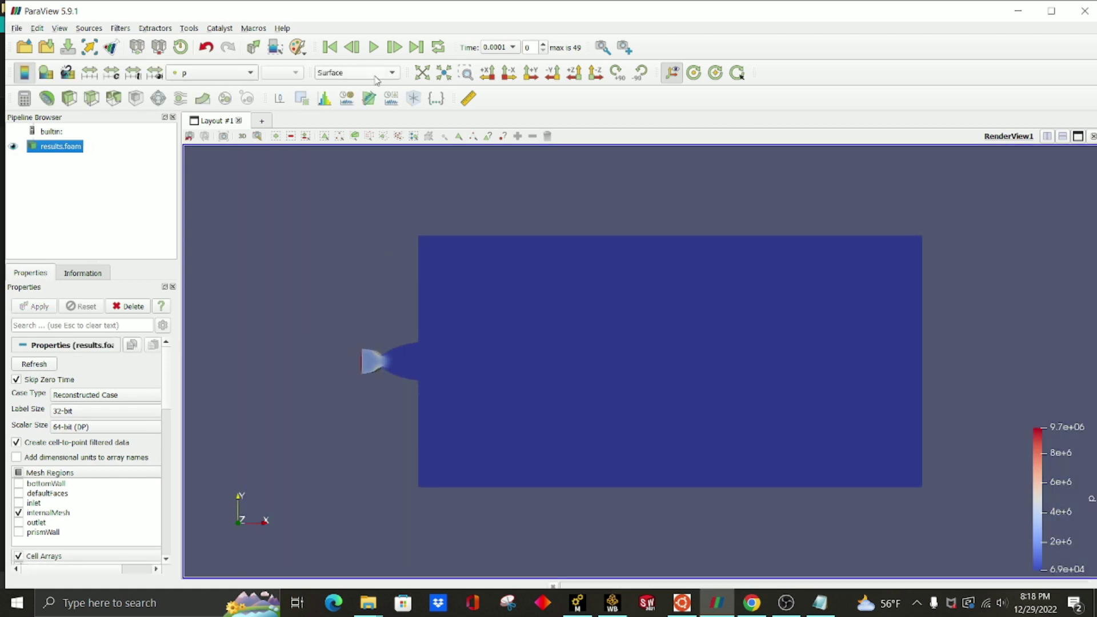
Color the nozzle domain by the temperature field T and by the velocity field U to compare them.
click(222, 74)
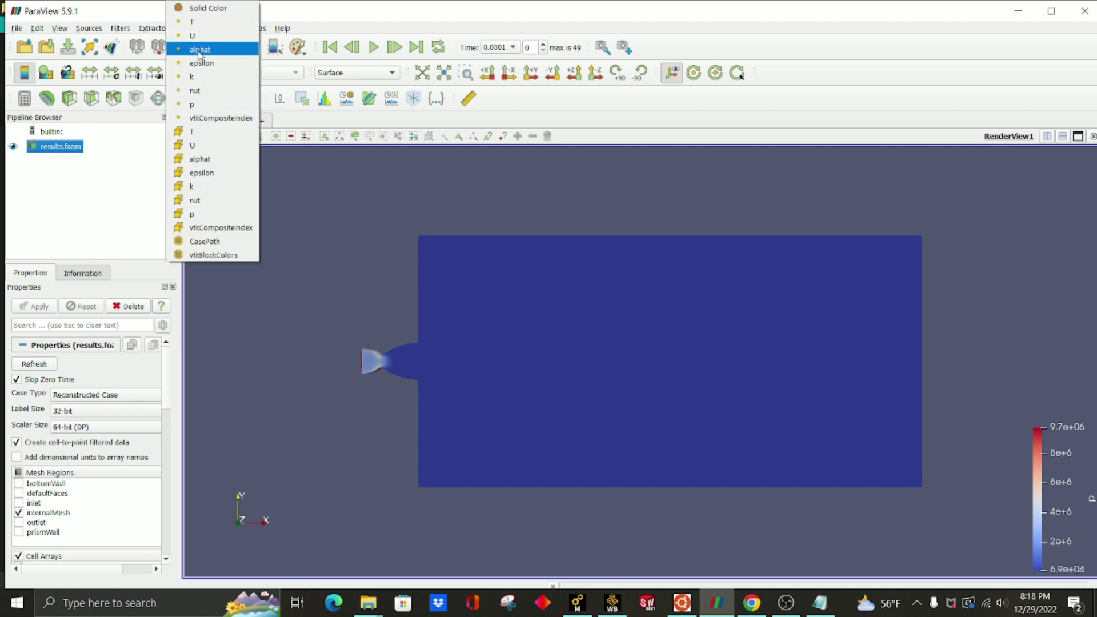
click(186, 24)
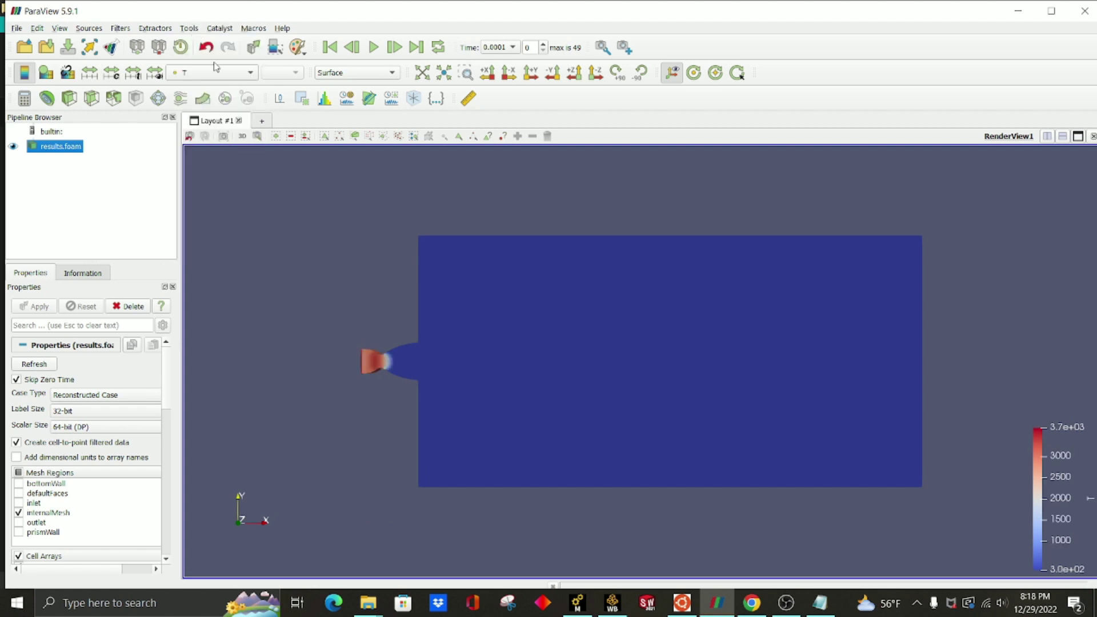
click(245, 74)
click(242, 86)
Color the nozzle domain by pressure p again, play the time animation and pause it partway.
click(245, 73)
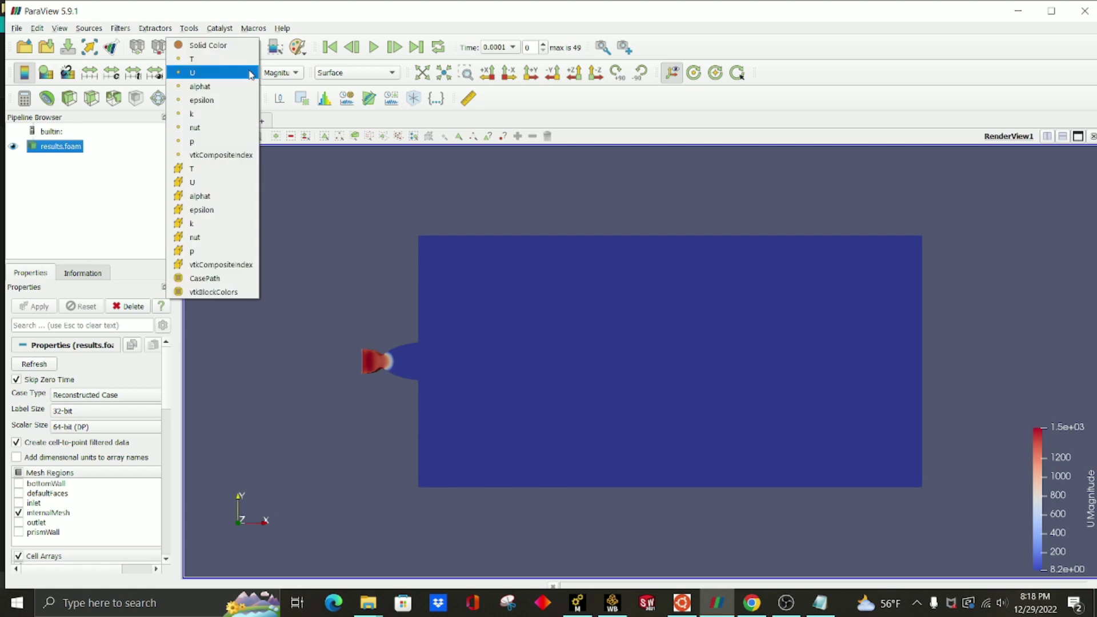
click(208, 142)
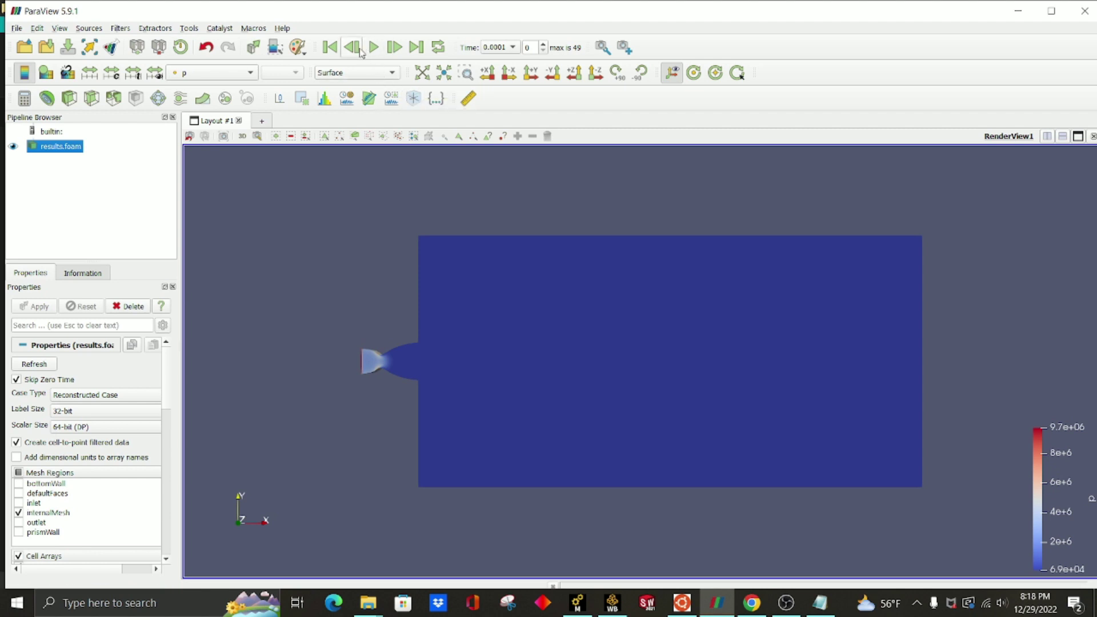
click(374, 48)
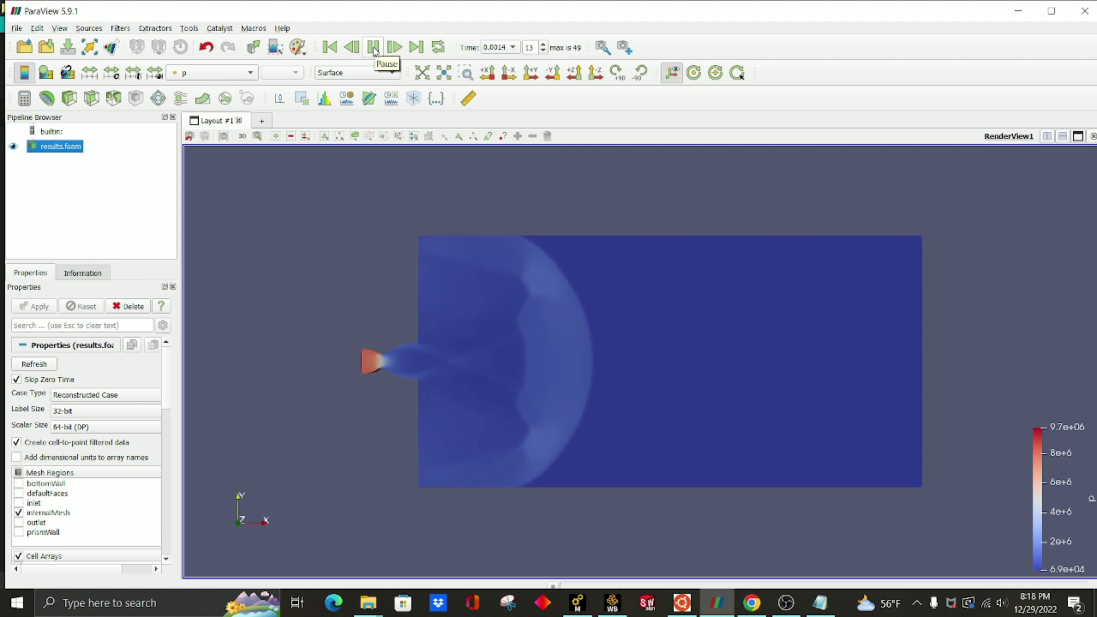
click(374, 48)
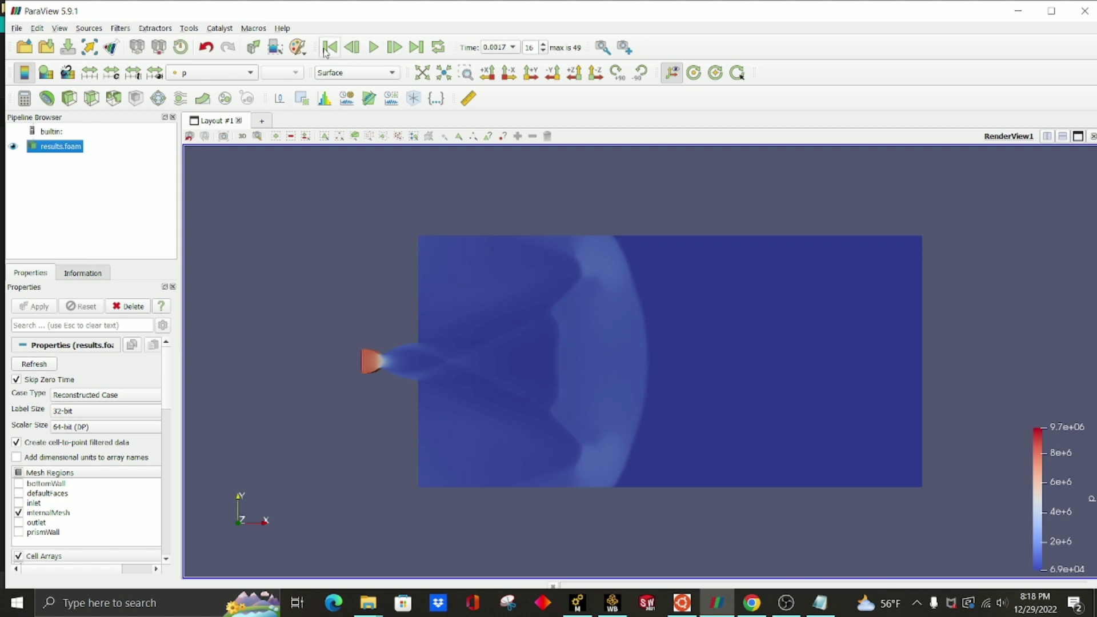
Color the nozzle domain by velocity U and resume the time animation through to the last time step.
click(239, 76)
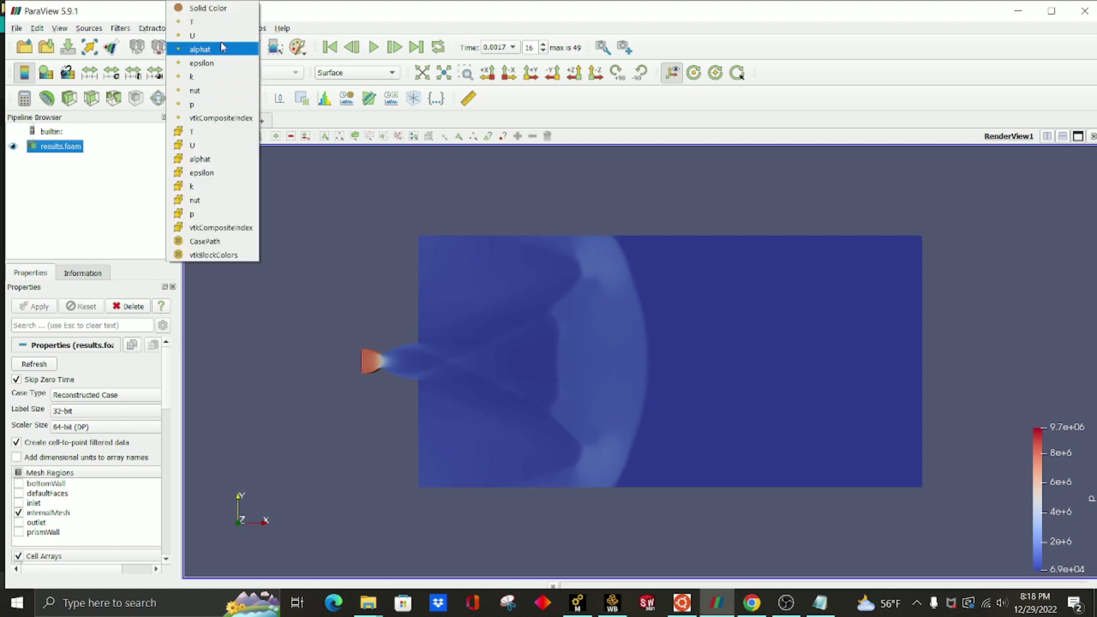
click(195, 36)
click(375, 47)
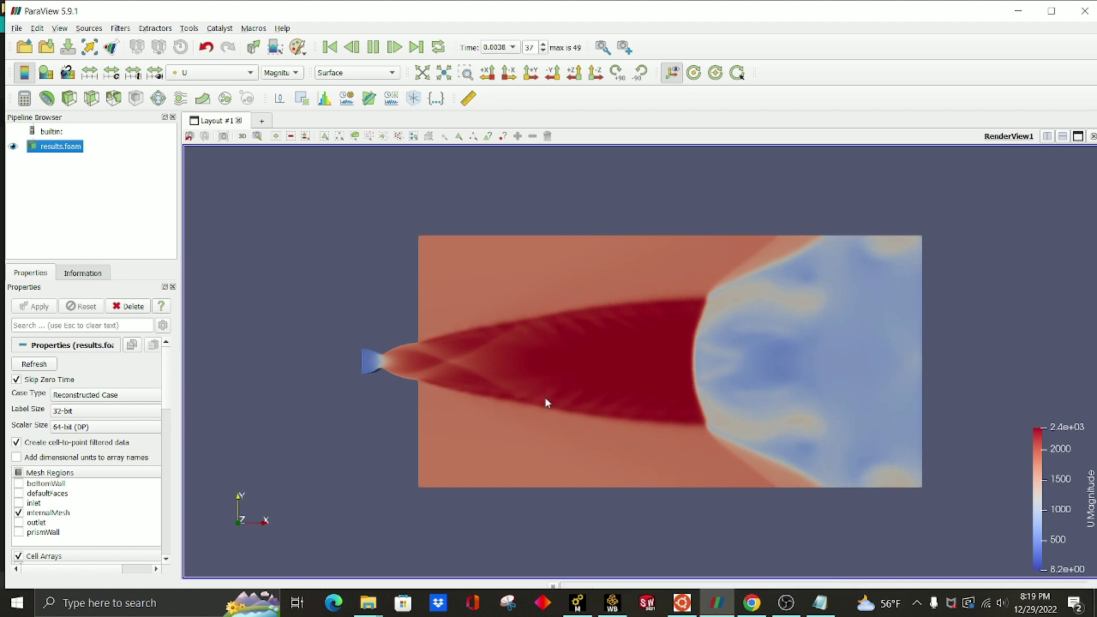
Examine the velocity field up close, from the nozzle throat and exit through the jet plume downstream.
scroll(509, 425, down, 5)
scroll(509, 425, up, 7)
drag(426, 426, 528, 447)
scroll(495, 402, down, 2)
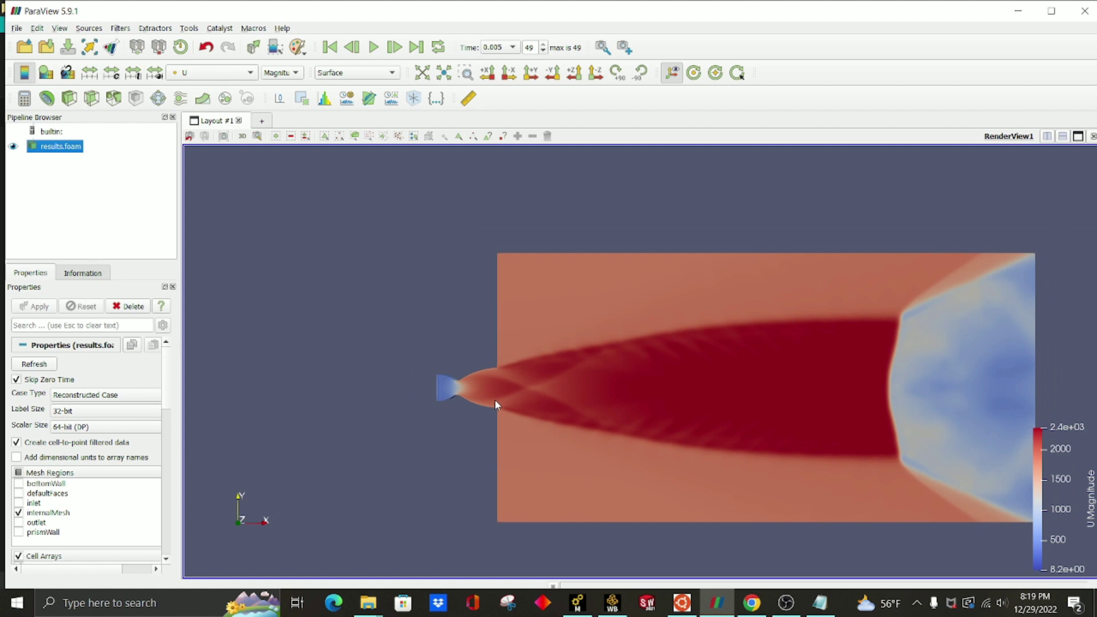
scroll(507, 401, down, 1)
scroll(509, 401, up, 3)
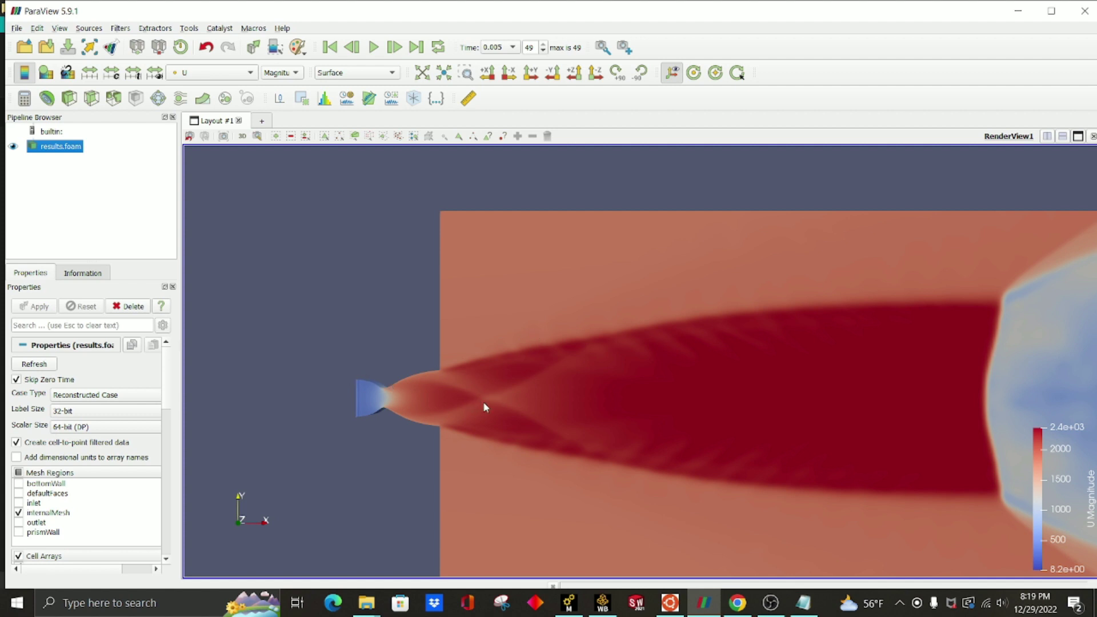
scroll(644, 417, down, 5)
scroll(648, 416, up, 5)
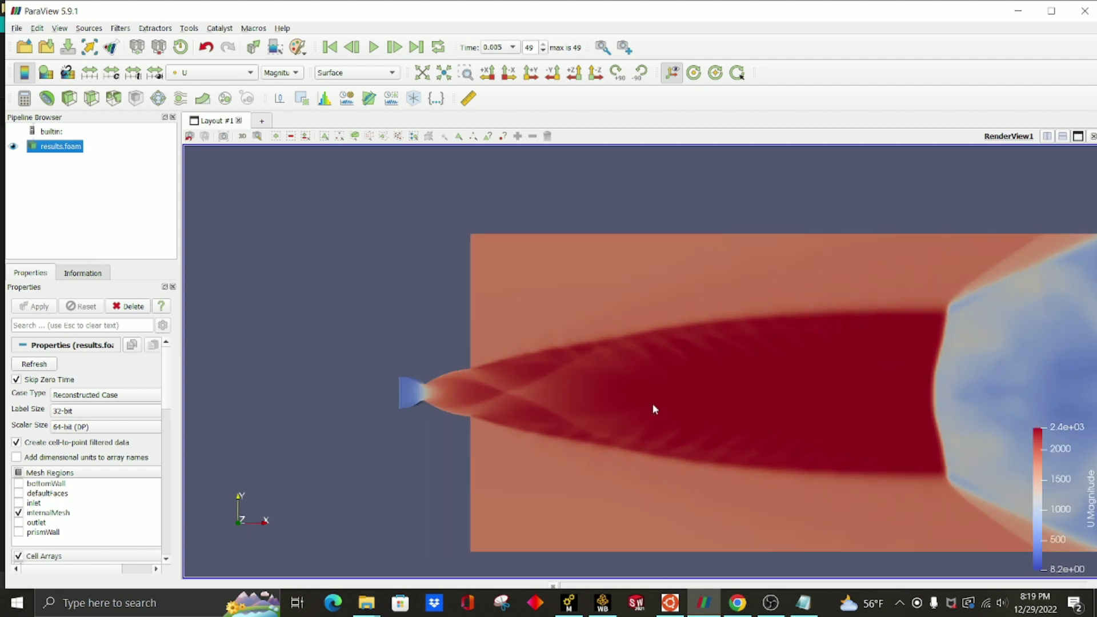